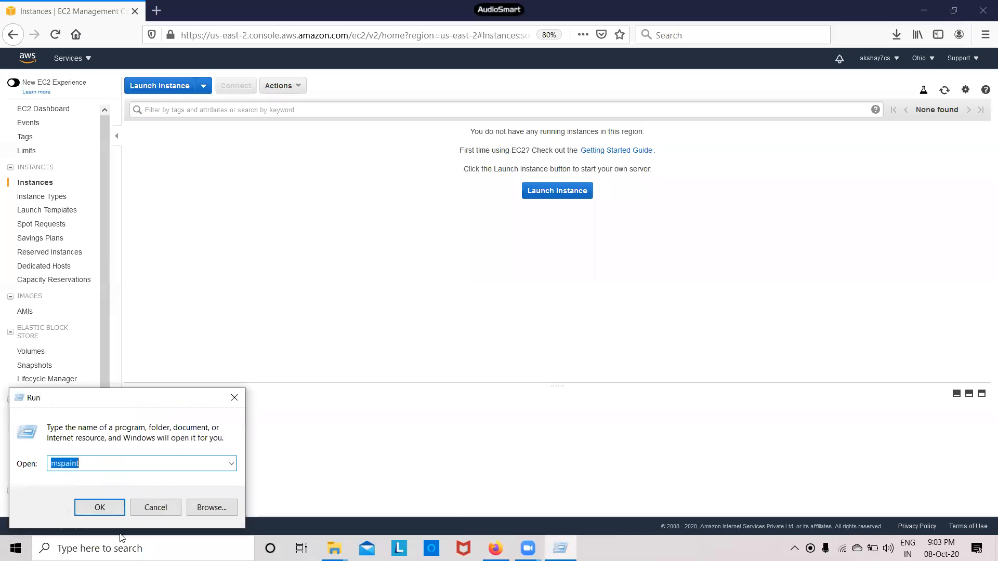
# Run mspaint to open Paint with a blank untitled canvas
pyautogui.click(100, 508)
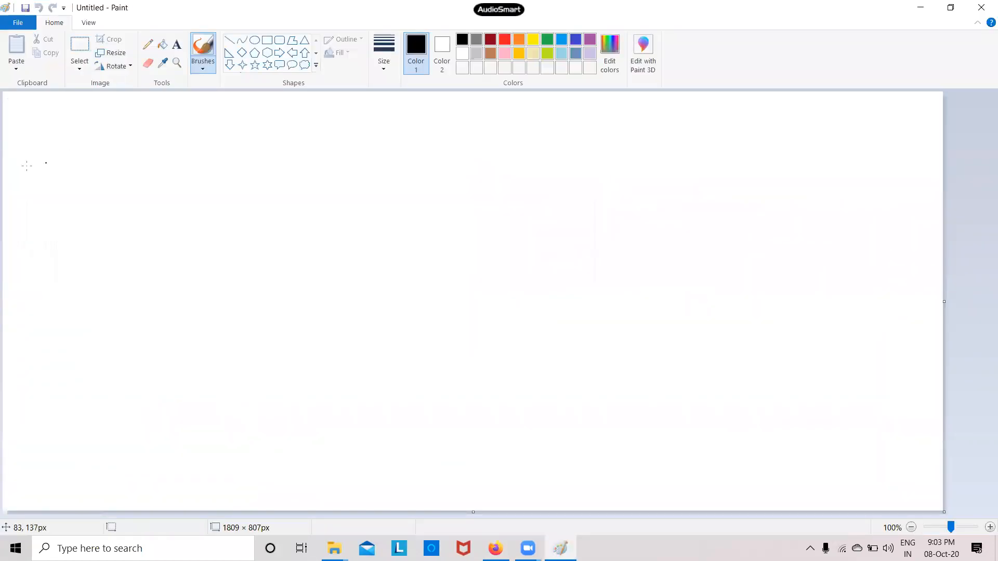
# Type the title 'EBS snapshot' in an enlarged text box at the canvas top-left
pyautogui.click(176, 44)
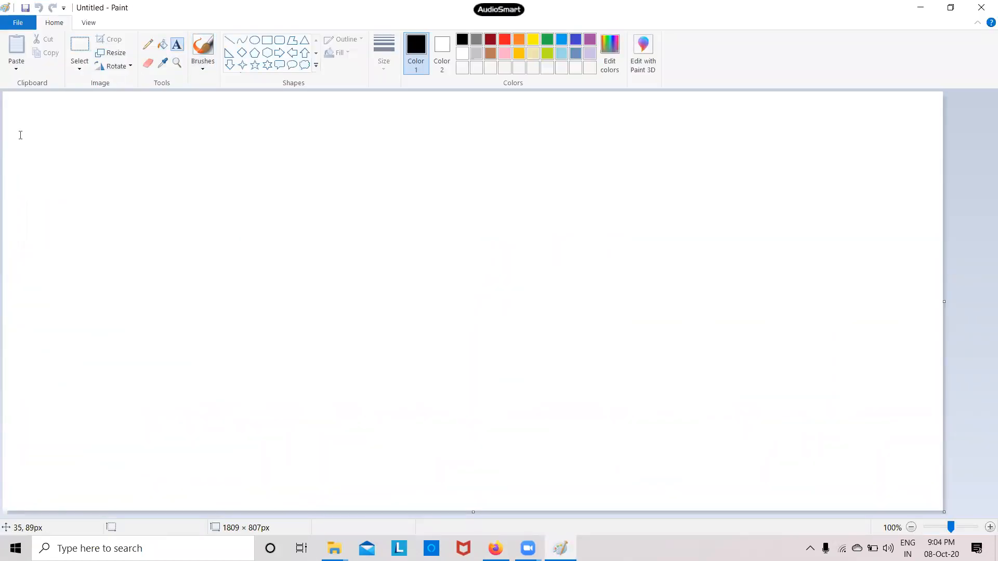
pyautogui.click(16, 110)
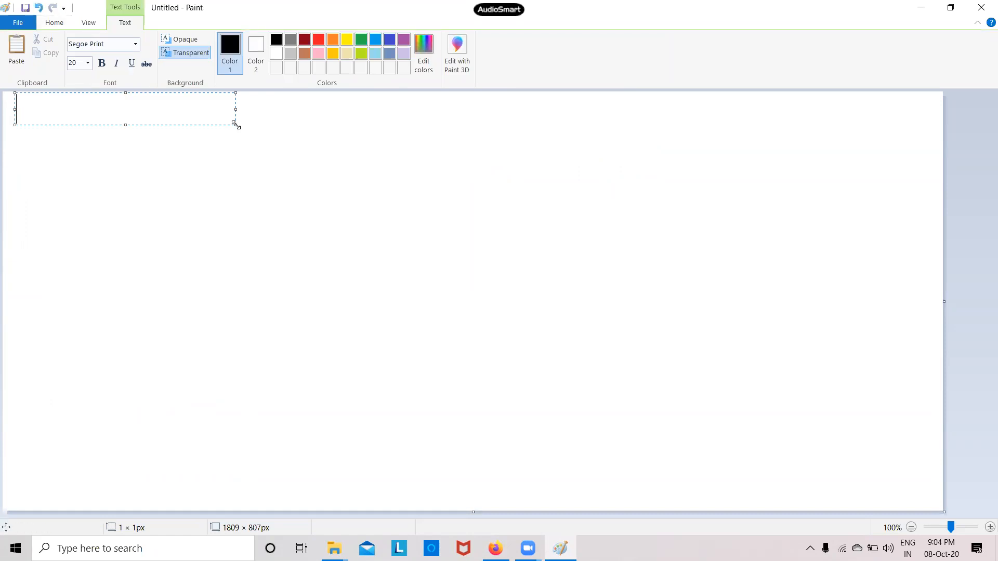
pyautogui.moveTo(235, 124); pyautogui.dragTo(305, 166)
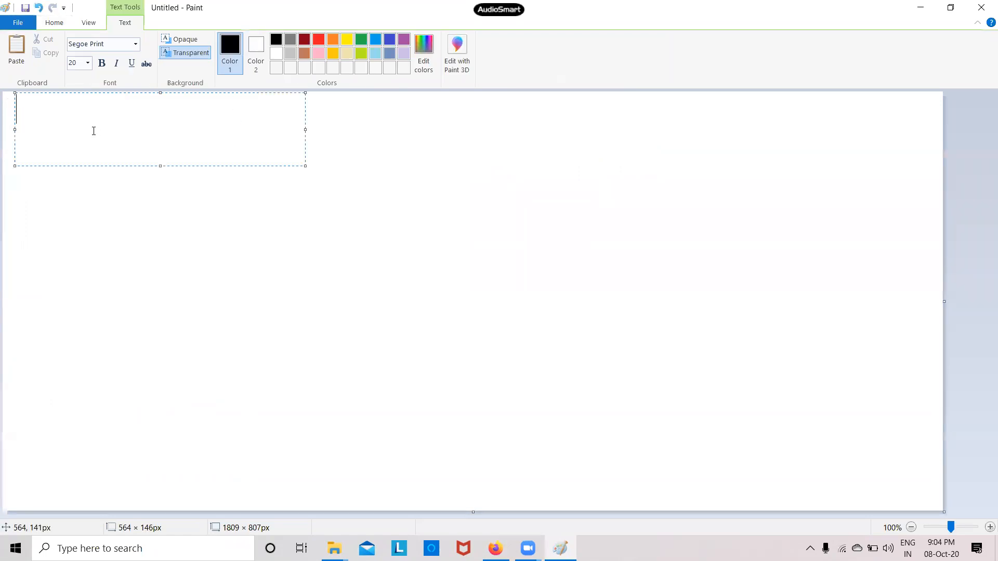
pyautogui.press('capslock')
pyautogui.write('EB')
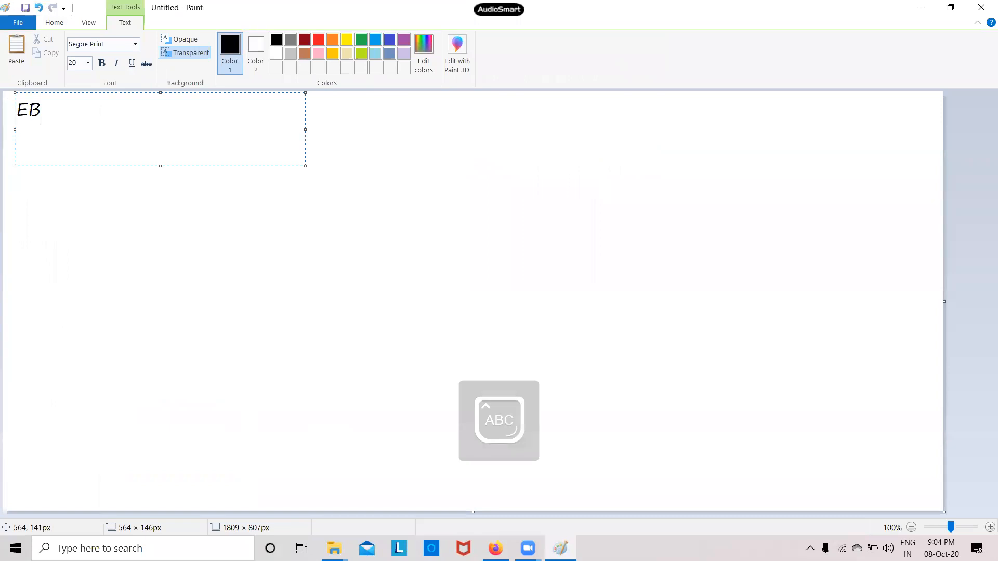
pyautogui.write('S sN')
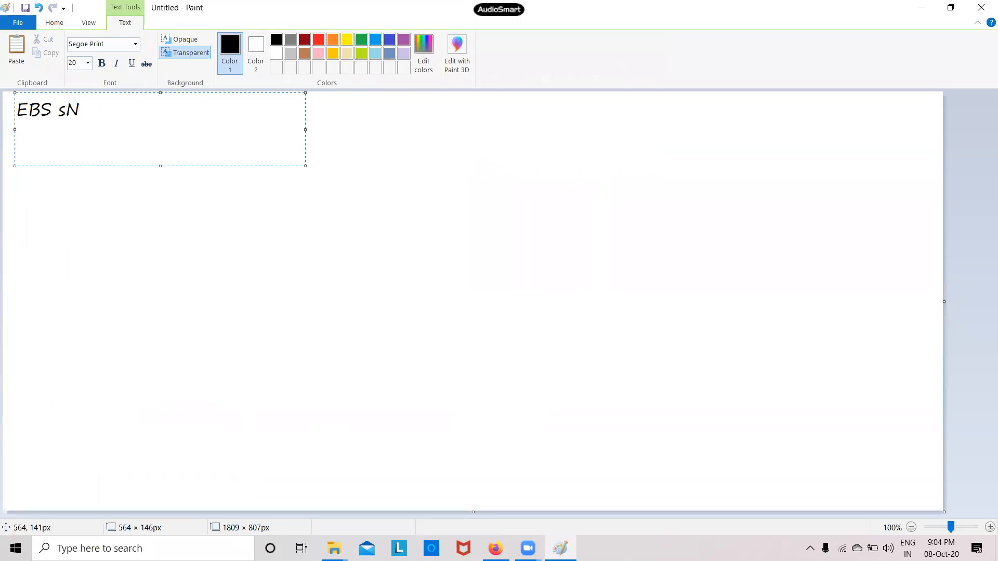
pyautogui.press('BackSpace')
pyautogui.press('capslock')
pyautogui.write('nap')
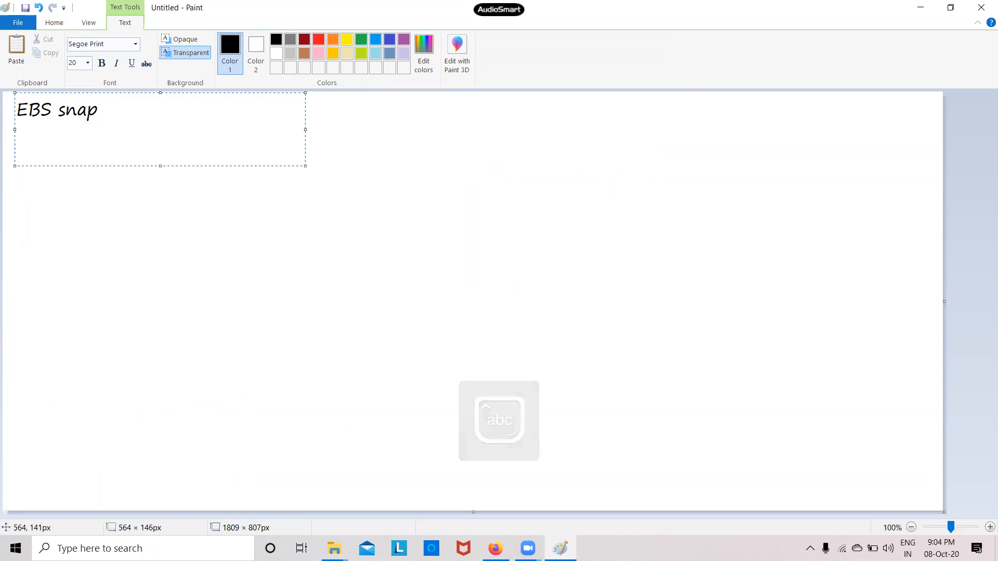
pyautogui.write('shot')
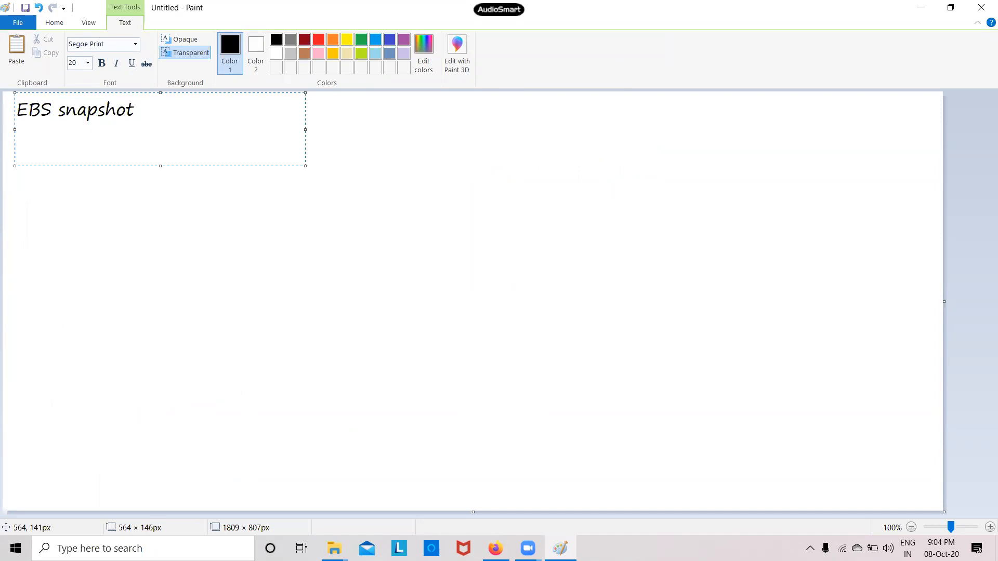
# Commit the 'EBS snapshot' title text onto the canvas
pyautogui.click(196, 216)
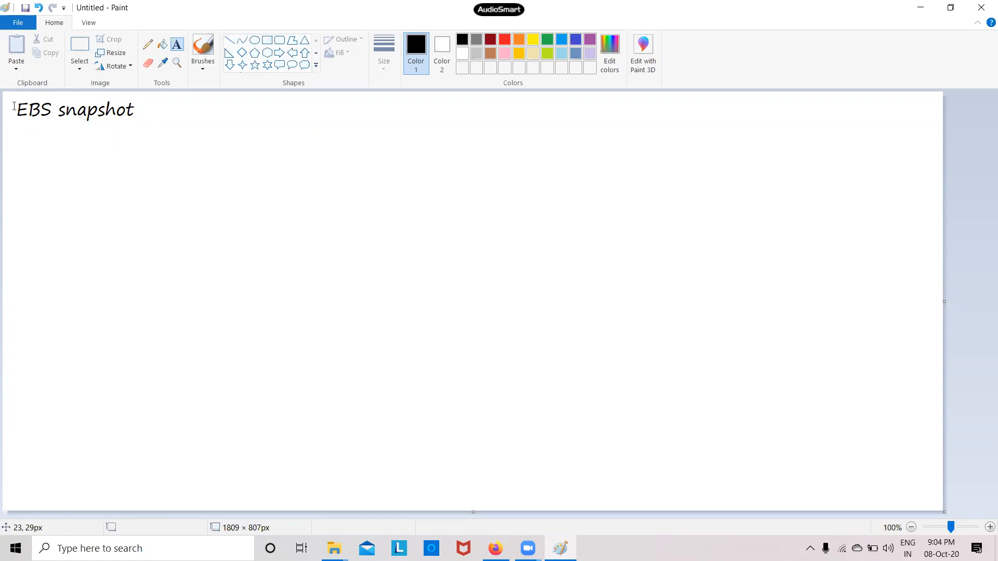
# Draw a rounded rectangle under the title and add the text 'ebs' beneath it
pyautogui.click(279, 40)
pyautogui.moveTo(60, 154); pyautogui.dragTo(270, 304)
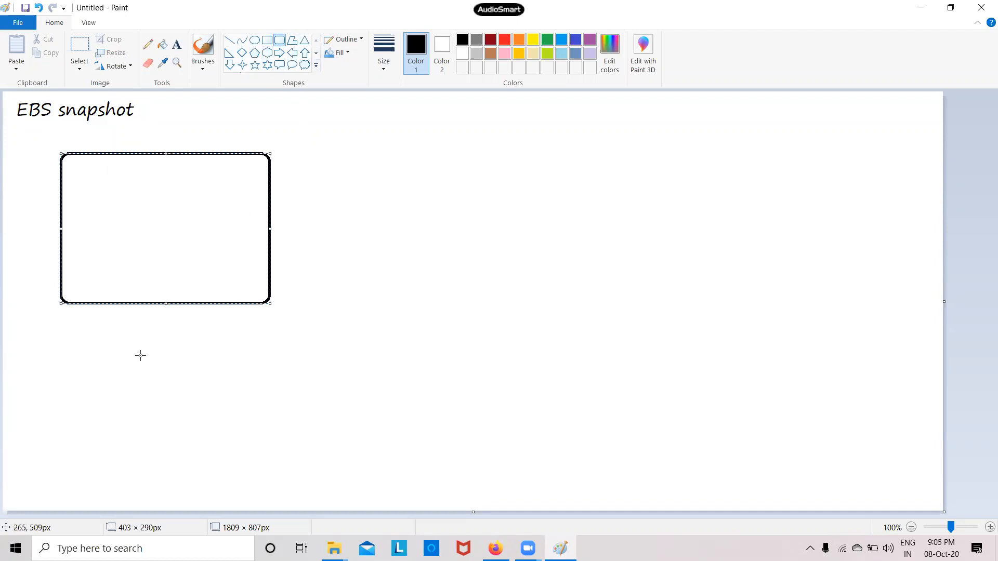
pyautogui.click(176, 44)
pyautogui.click(98, 318)
pyautogui.write('ebs')
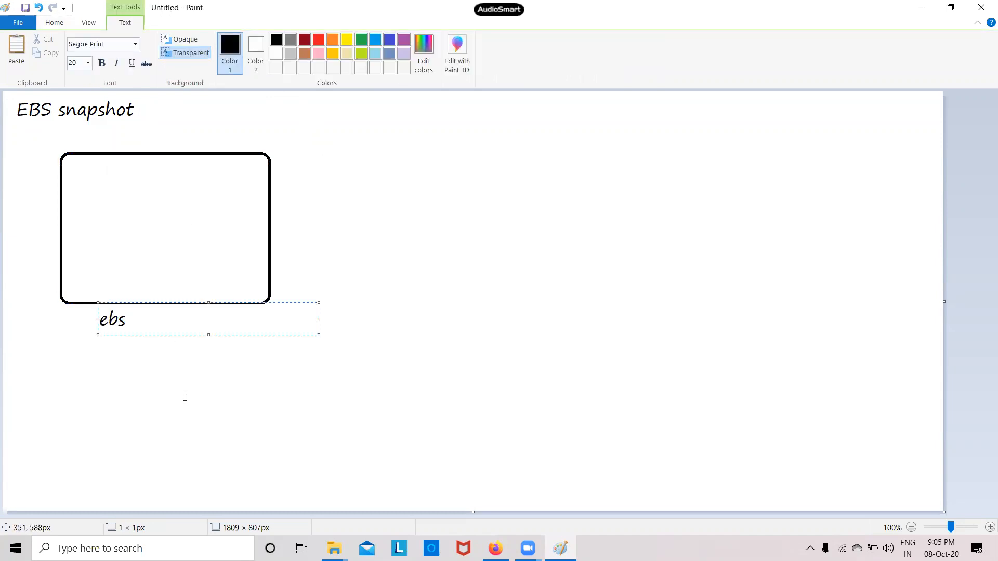
pyautogui.click(188, 403)
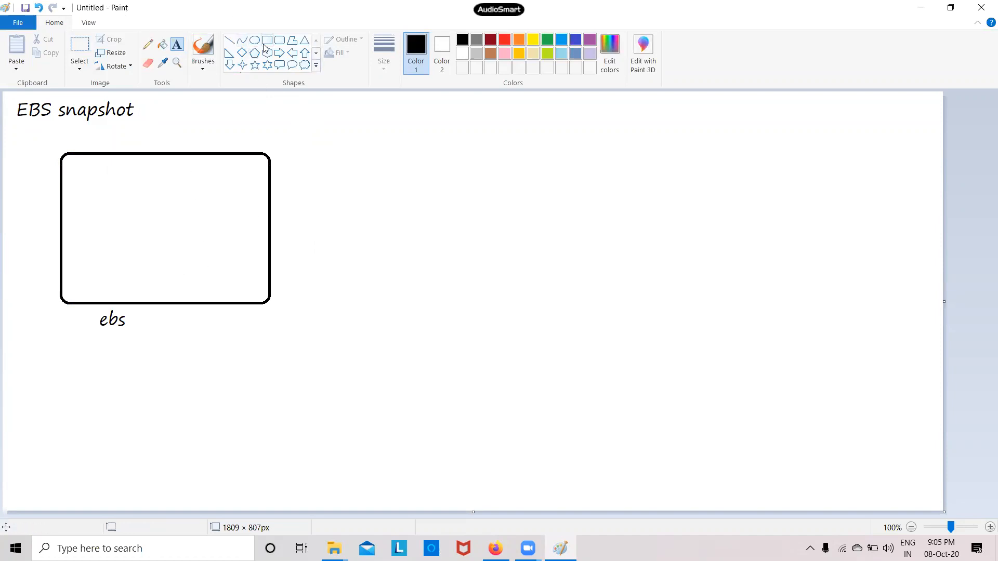
# Copy the rounded box with its 'ebs' label and place the copy to the right
pyautogui.click(80, 52)
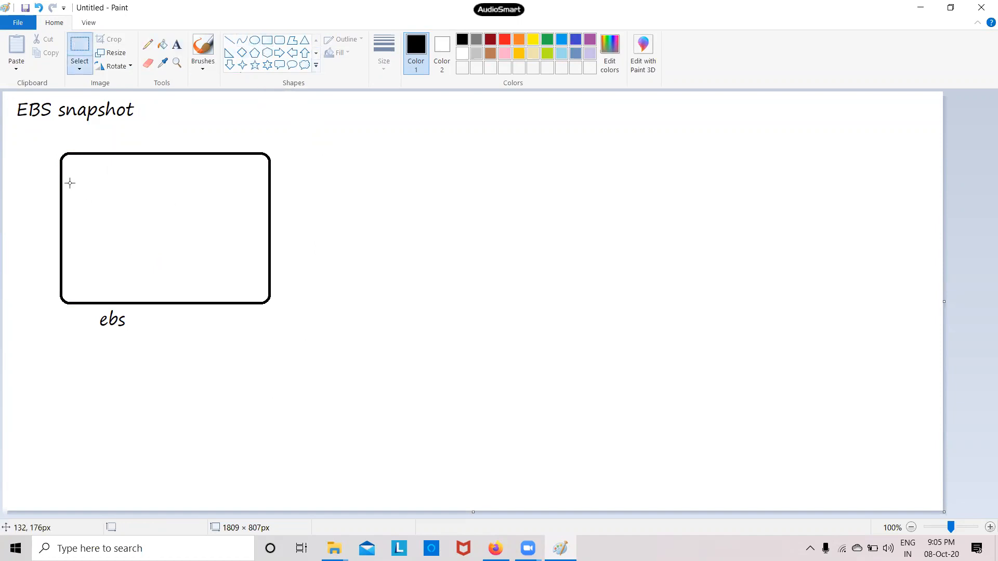
pyautogui.moveTo(34, 135); pyautogui.dragTo(320, 359)
pyautogui.rightClick(133, 260)
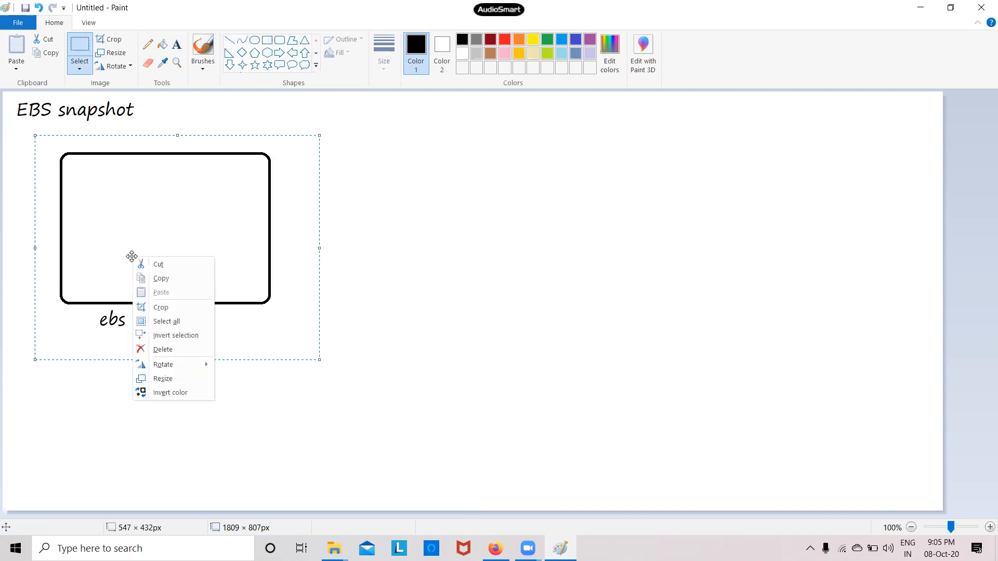
pyautogui.click(162, 274)
pyautogui.rightClick(293, 253)
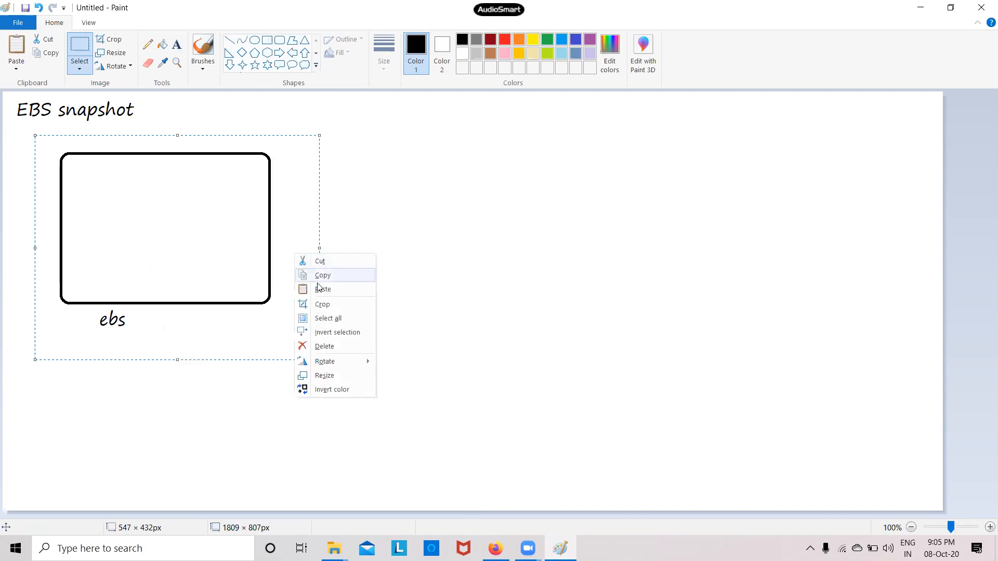
pyautogui.click(323, 290)
pyautogui.moveTo(178, 209); pyautogui.dragTo(491, 253)
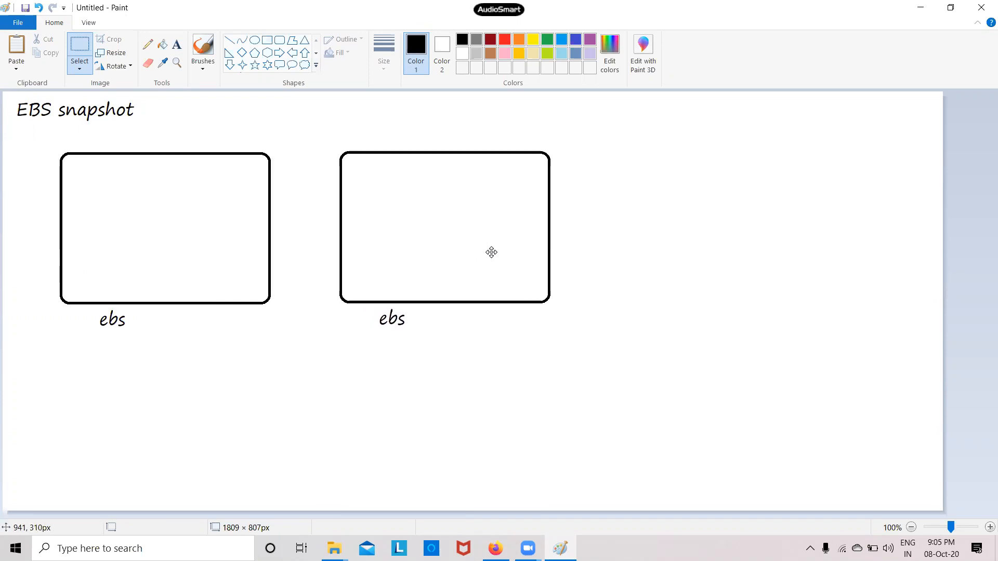
pyautogui.click(433, 427)
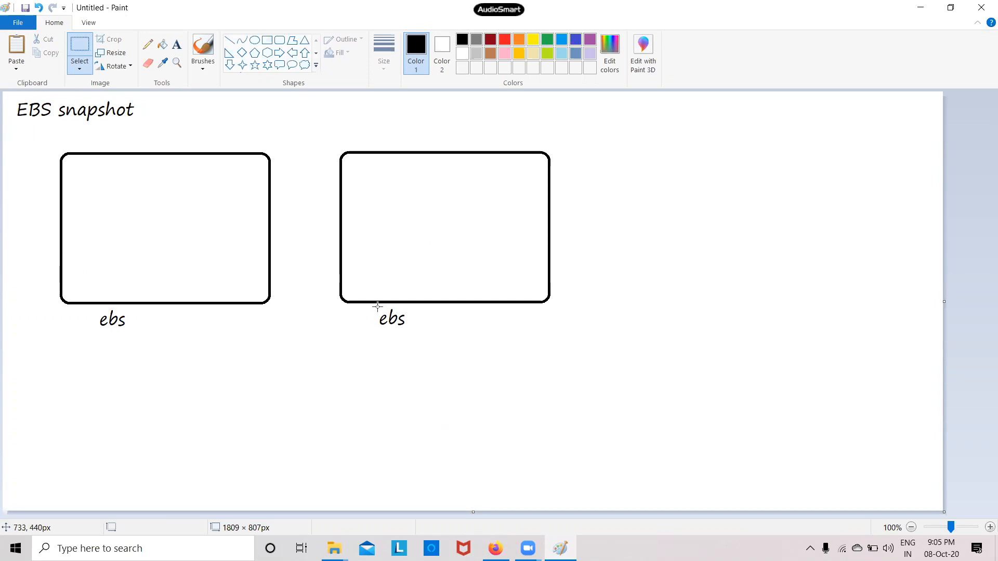
# Add 'snapshot' after the copied label so it reads 'ebs snapshot'
pyautogui.click(177, 46)
pyautogui.click(420, 318)
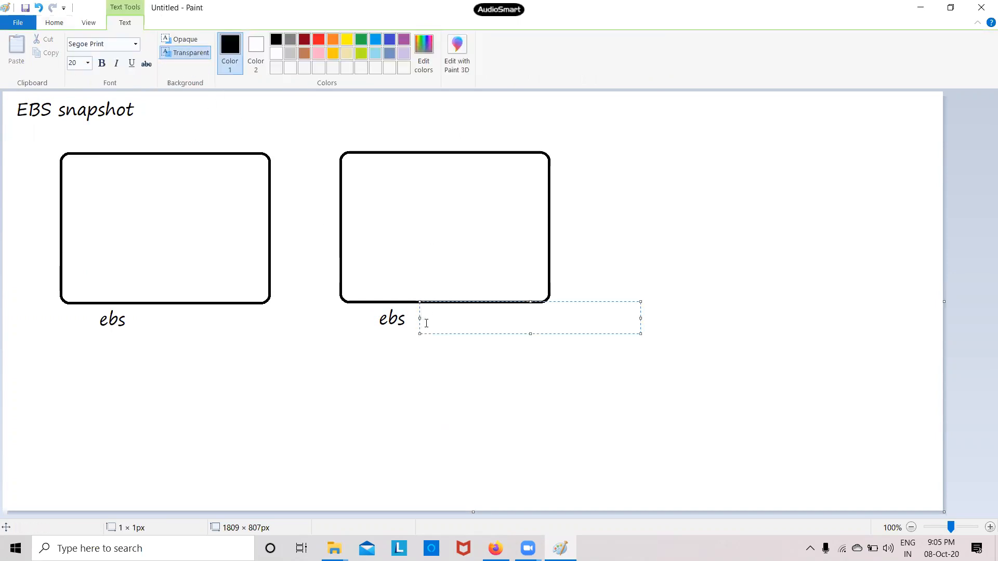
pyautogui.write('snapshot')
pyautogui.click(440, 388)
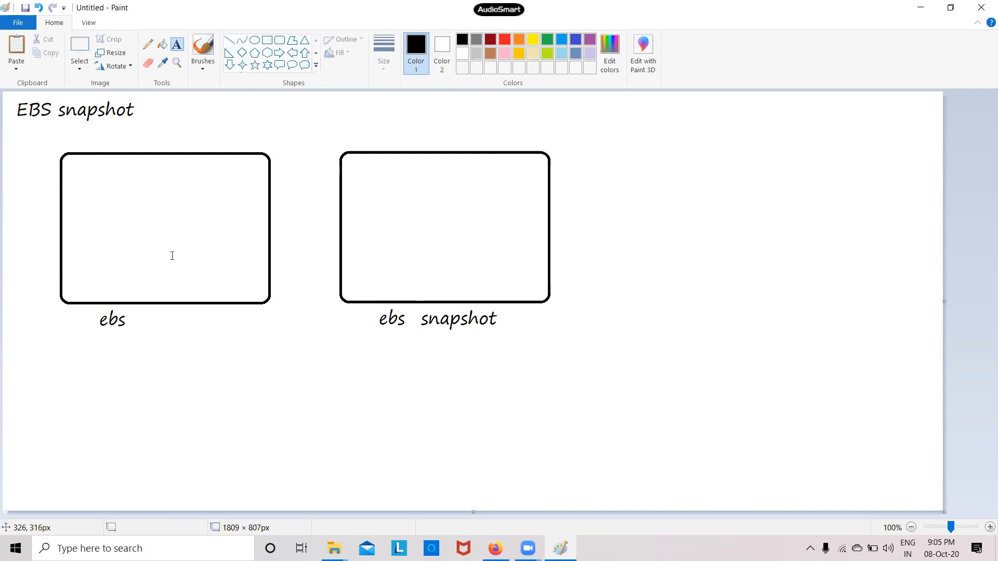
# Draw two small rectangles inside each of the two rounded boxes
pyautogui.click(268, 42)
pyautogui.moveTo(71, 168)
pyautogui.mouseDown()
pyautogui.moveTo(89, 214)
pyautogui.moveTo(104, 213)
pyautogui.mouseUp()
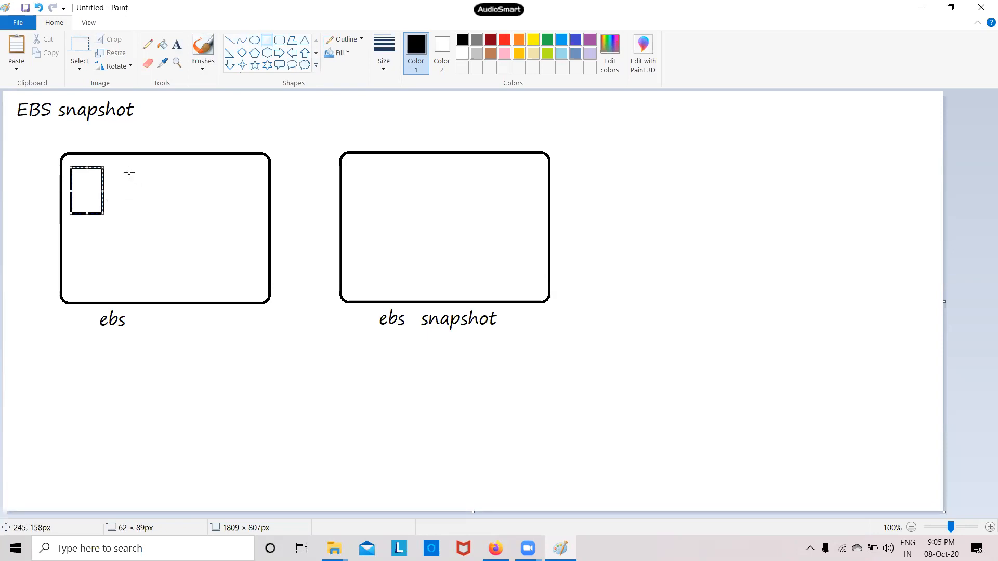
pyautogui.moveTo(117, 166); pyautogui.dragTo(147, 212)
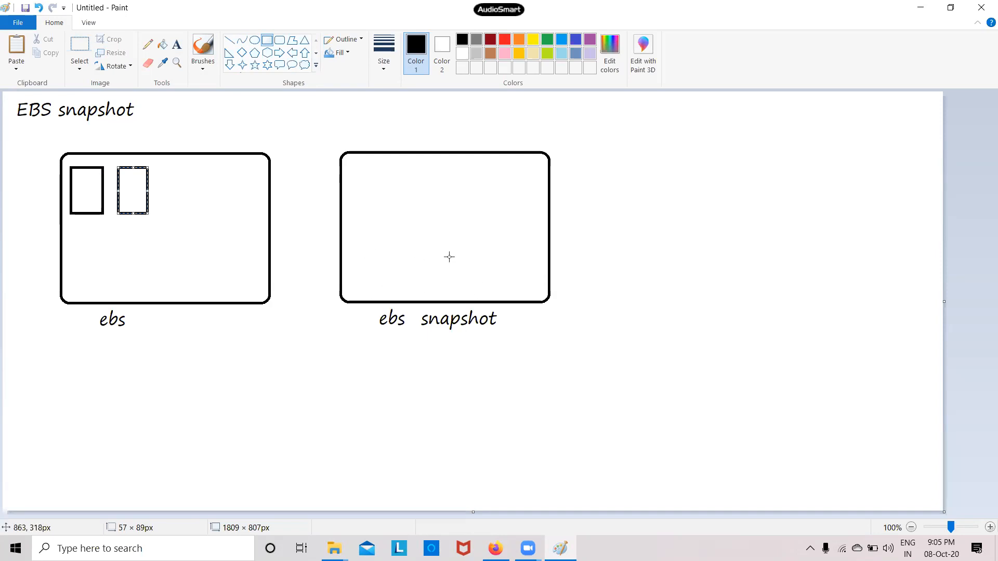
pyautogui.moveTo(354, 173); pyautogui.dragTo(379, 216)
pyautogui.moveTo(401, 171)
pyautogui.mouseDown()
pyautogui.moveTo(401, 198)
pyautogui.moveTo(429, 219)
pyautogui.mouseUp()
pyautogui.click(421, 279)
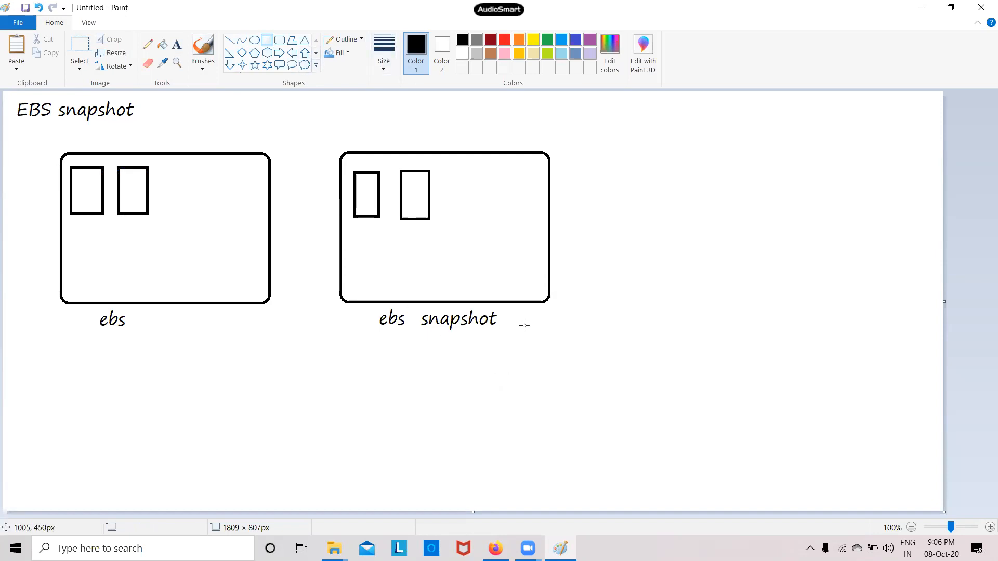
# Append '-1' to the right label so it reads 'ebs snapshot -1'
pyautogui.click(177, 45)
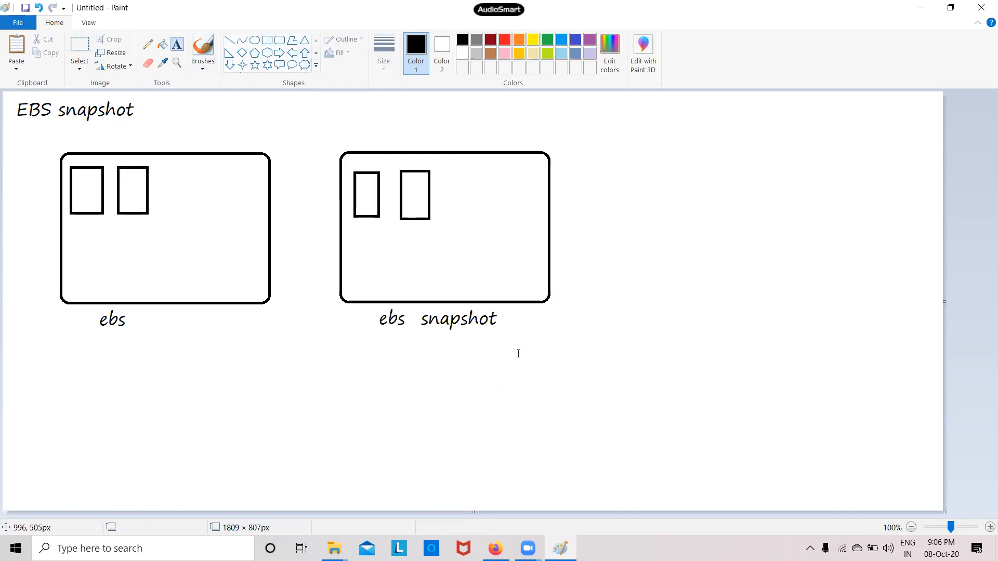
pyautogui.click(502, 321)
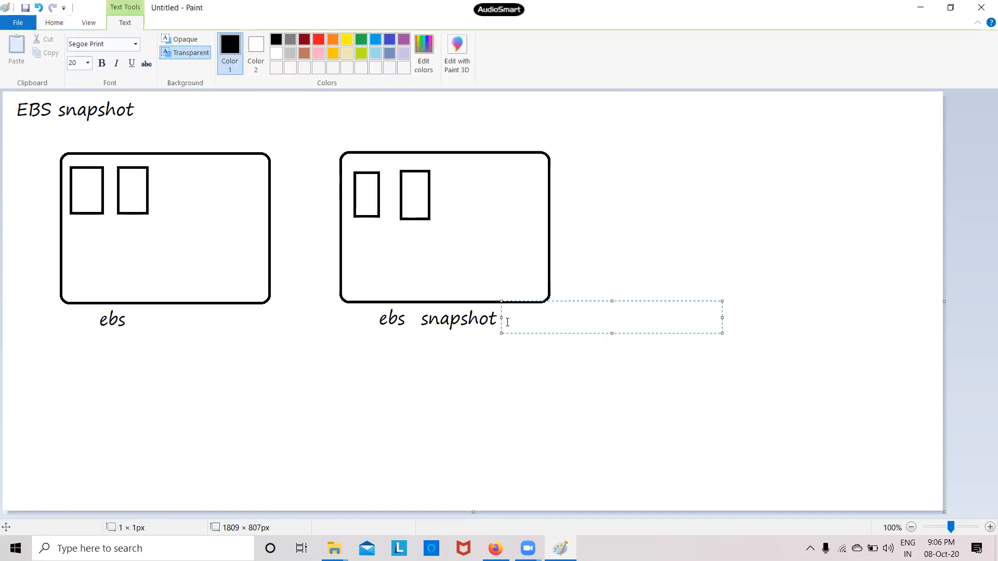
pyautogui.write('-1')
pyautogui.click(496, 383)
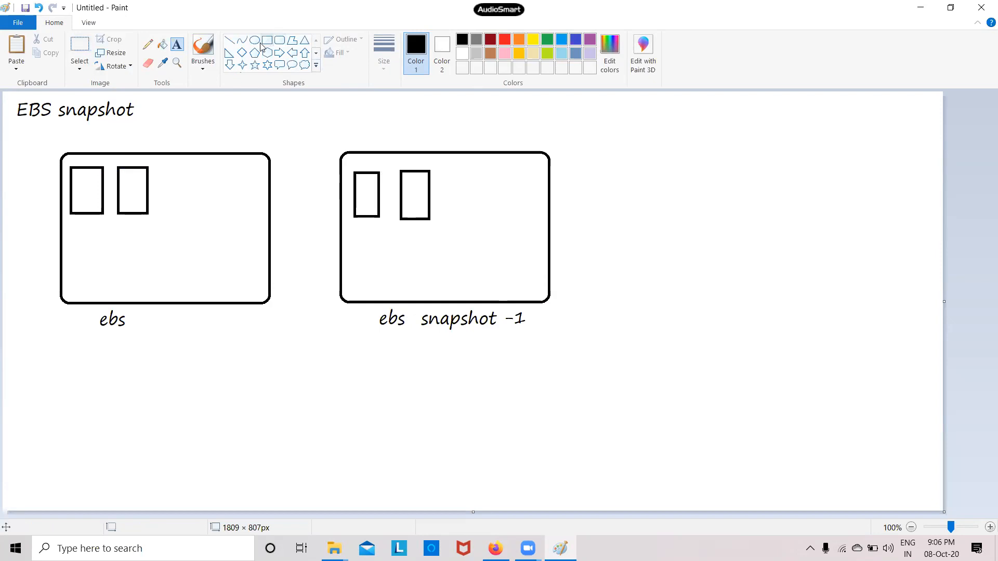
# Draw a third, empty rounded box at the far right
pyautogui.click(279, 40)
pyautogui.moveTo(620, 150); pyautogui.dragTo(893, 294)
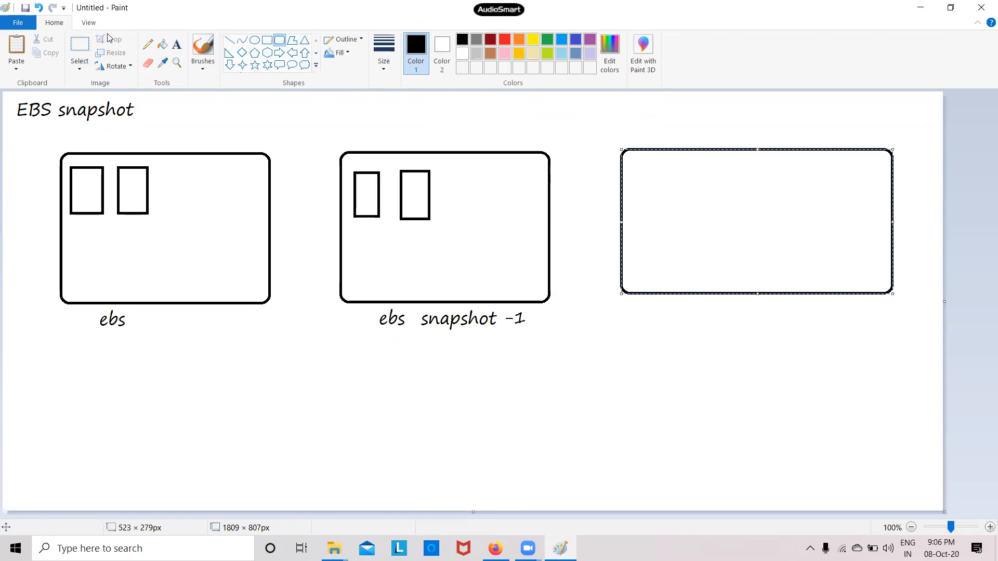
pyautogui.click(176, 45)
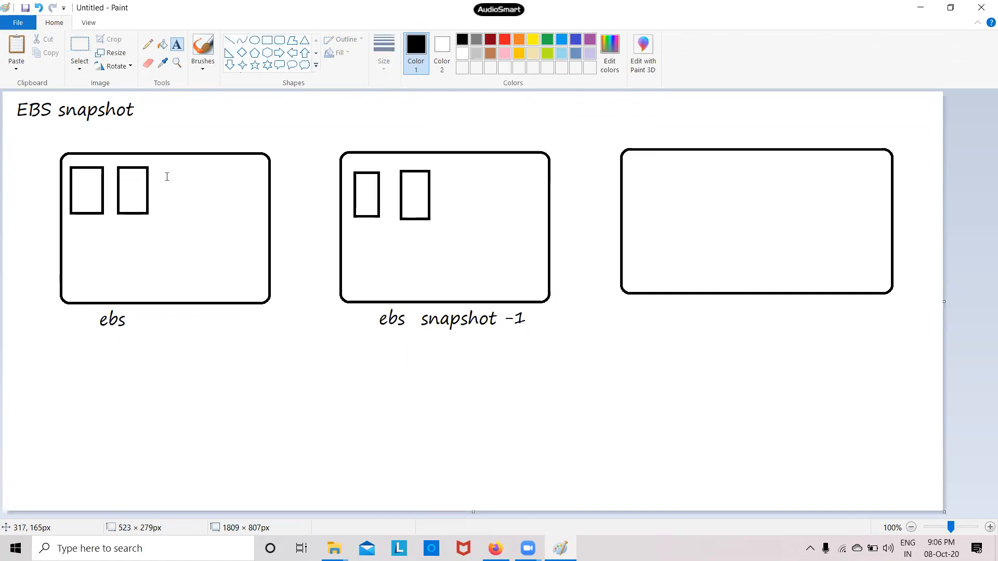
# Draw a third and fourth small rectangle beside the pair in the ebs box
pyautogui.click(279, 40)
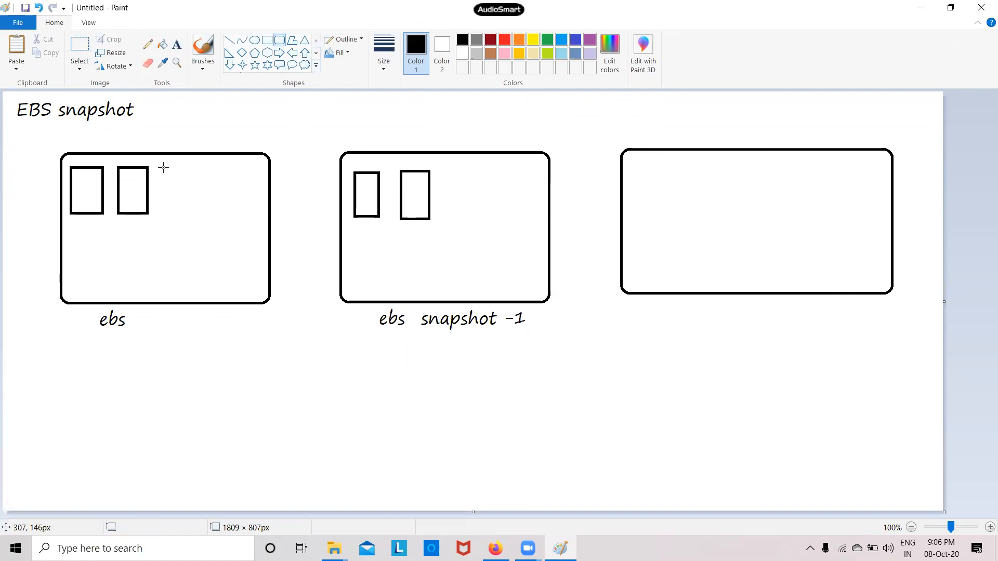
pyautogui.click(266, 40)
pyautogui.moveTo(161, 166)
pyautogui.mouseDown()
pyautogui.moveTo(203, 219)
pyautogui.moveTo(192, 216)
pyautogui.mouseUp()
pyautogui.moveTo(207, 169)
pyautogui.mouseDown()
pyautogui.moveTo(218, 208)
pyautogui.moveTo(235, 214)
pyautogui.mouseUp()
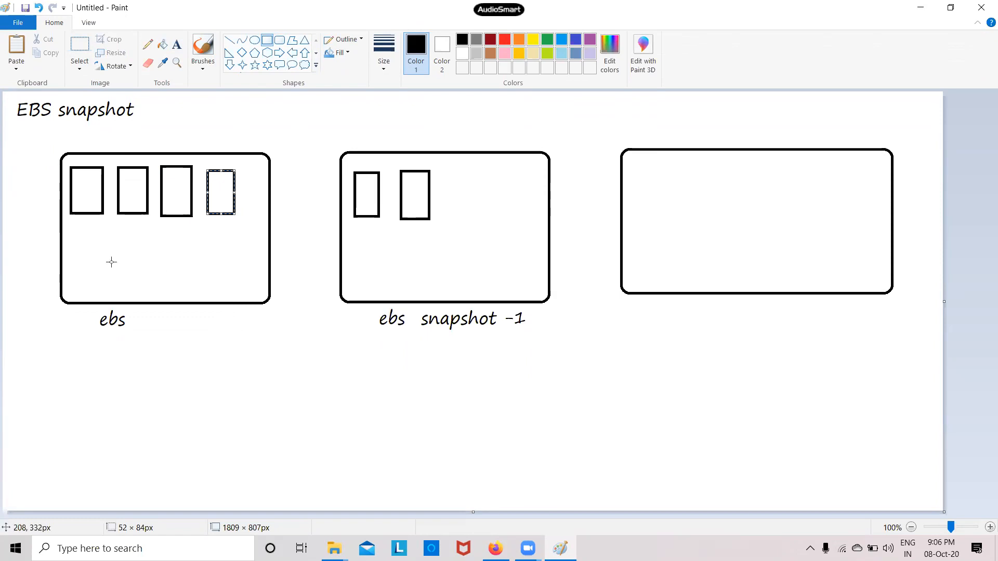
pyautogui.click(177, 44)
# Label the ebs box's four small rectangles 'A b c d'
pyautogui.click(69, 225)
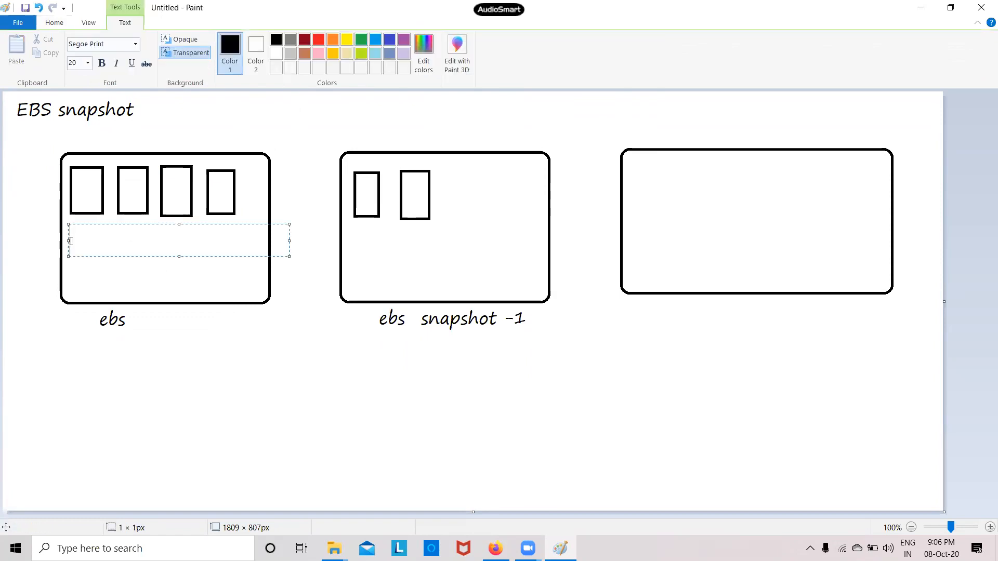
pyautogui.write('A     b     c      d')
pyautogui.click(283, 395)
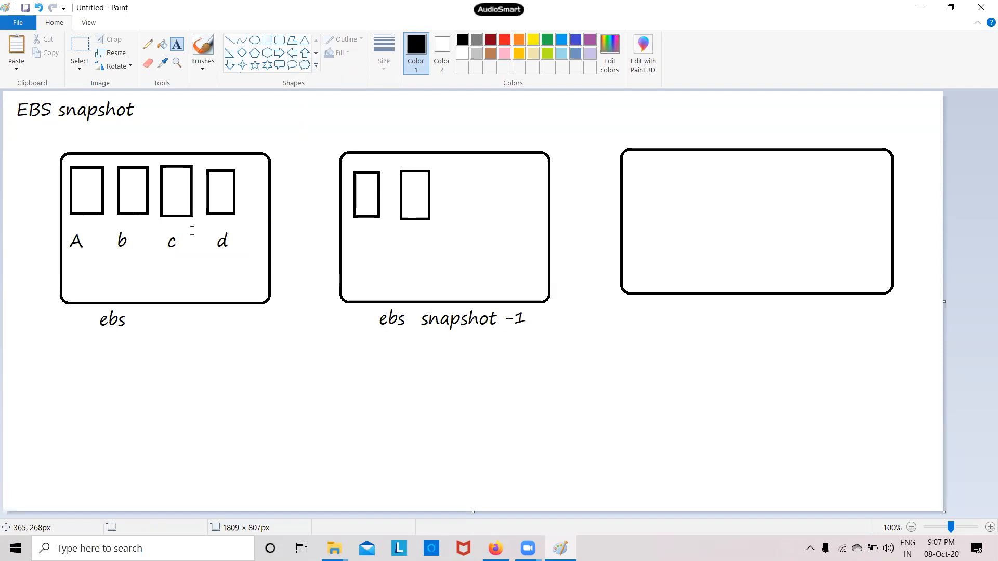
pyautogui.click(163, 244)
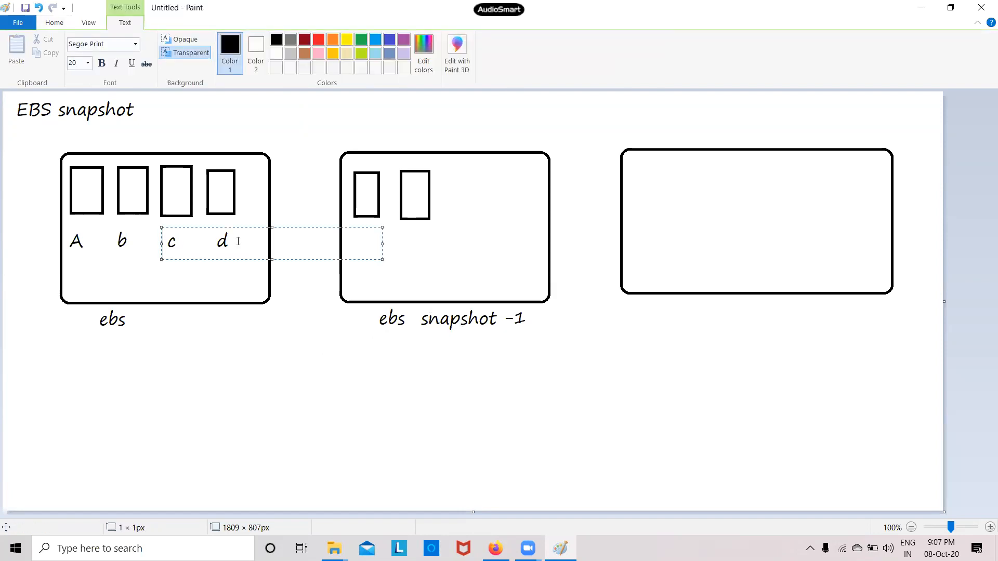
pyautogui.click(241, 300)
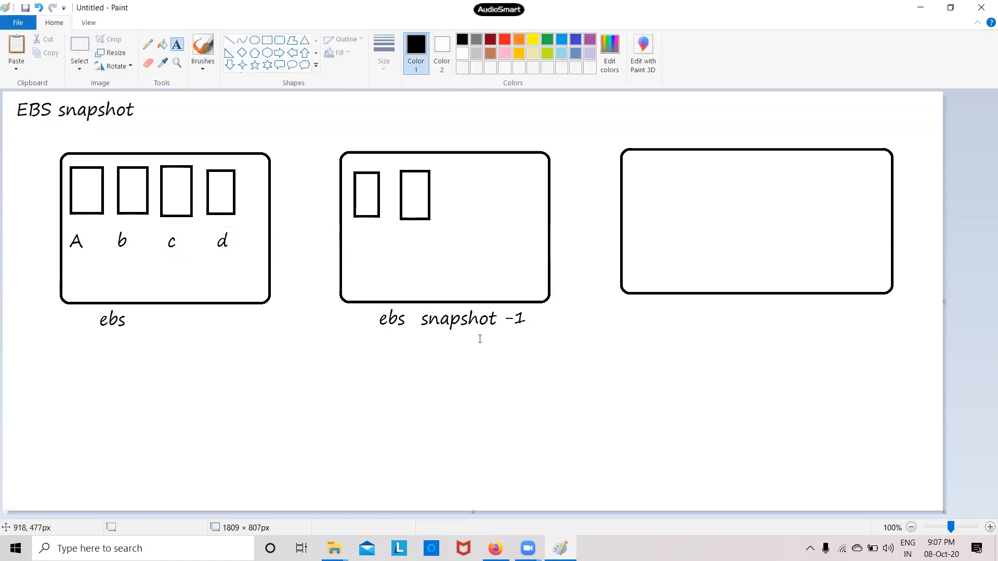
# Label the snapshot box's two small rectangles 'a b'
pyautogui.click(267, 40)
pyautogui.click(360, 244)
pyautogui.write('a     b')
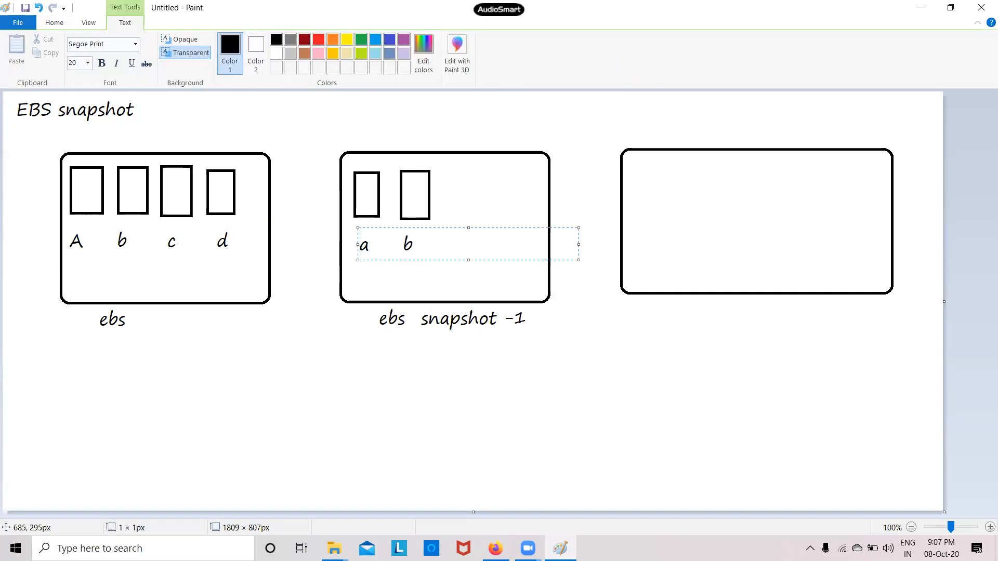
pyautogui.click(317, 426)
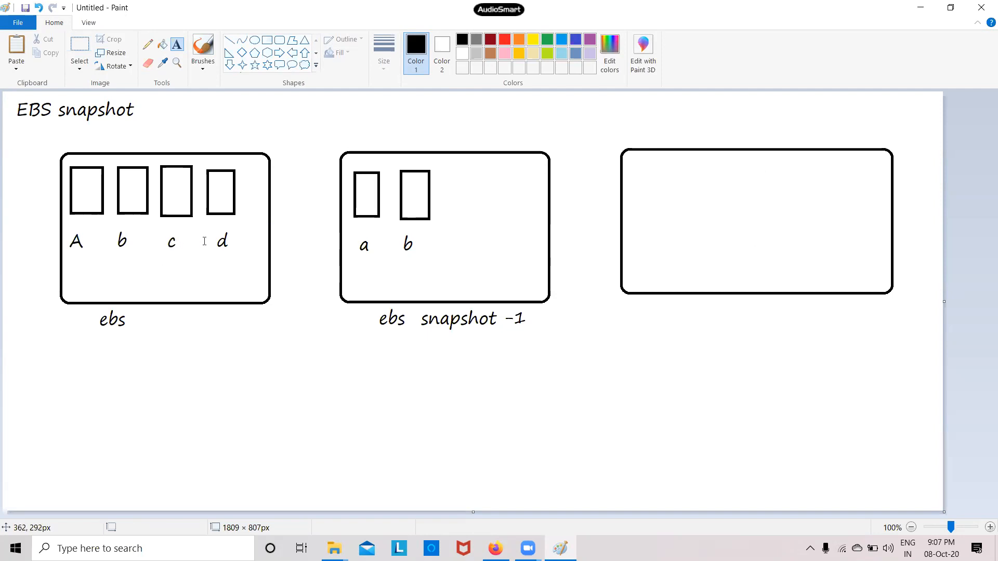
# Draw a red line under the c and d labels
pyautogui.click(229, 40)
pyautogui.click(505, 40)
pyautogui.moveTo(158, 266); pyautogui.dragTo(238, 265)
# Finish the red underline and undo a stray red oval drawn in the right box
pyautogui.click(231, 401)
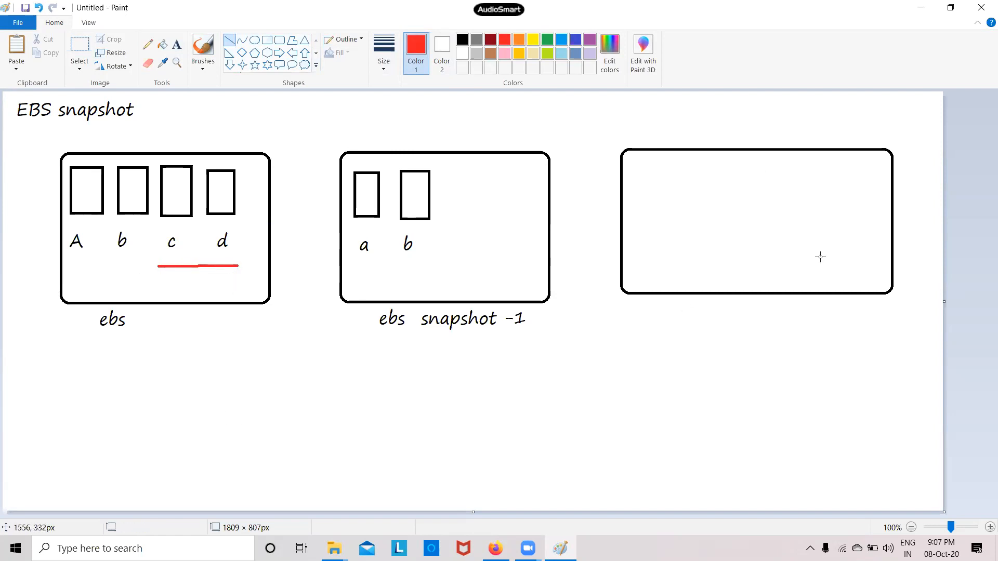
pyautogui.click(279, 41)
pyautogui.click(254, 40)
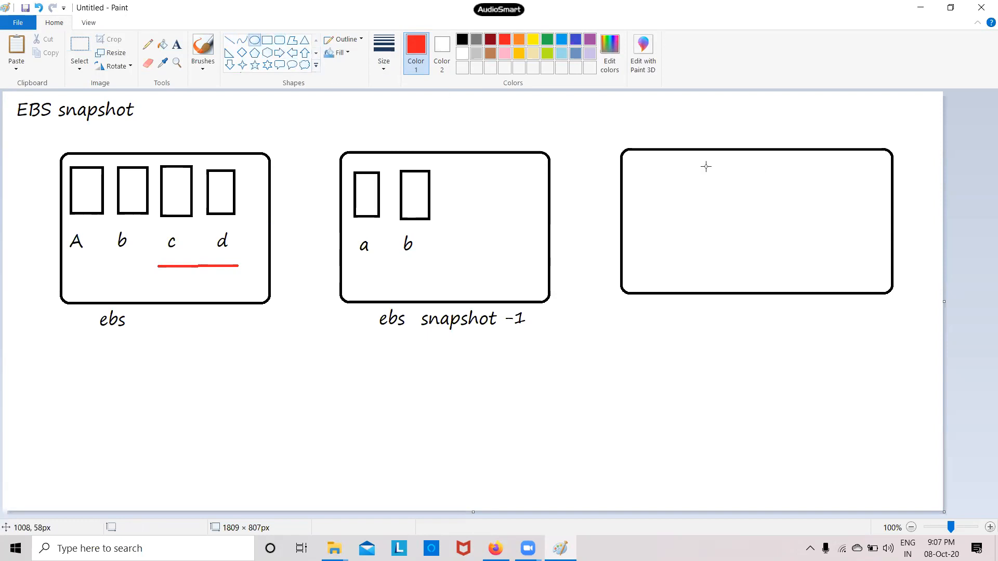
pyautogui.moveTo(778, 166); pyautogui.dragTo(794, 206)
pyautogui.hotkey('ctrl', 'z')
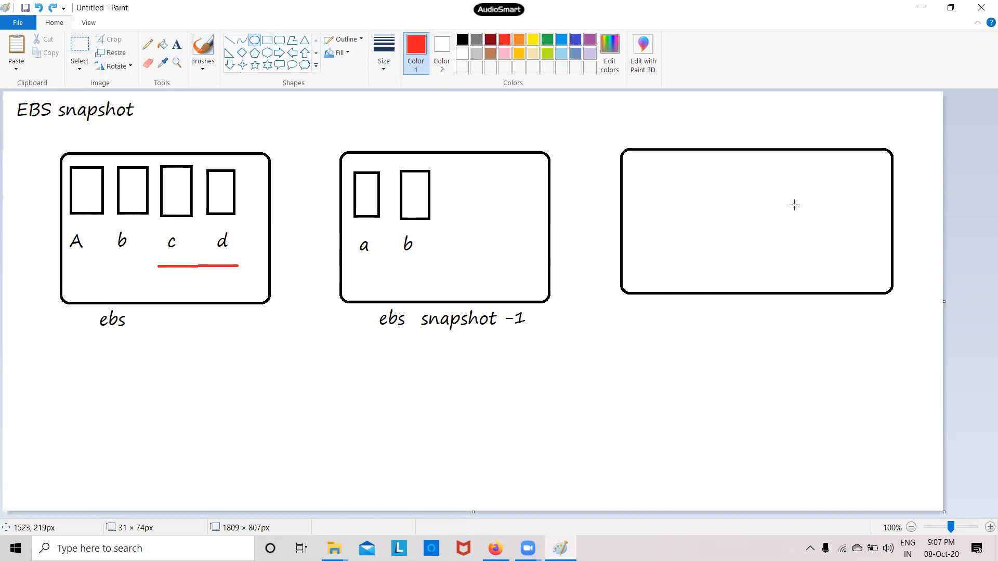
# Draw two small red rectangles side by side in the far-right rounded box
pyautogui.click(267, 40)
pyautogui.moveTo(767, 173); pyautogui.dragTo(789, 221)
pyautogui.moveTo(817, 170); pyautogui.dragTo(845, 222)
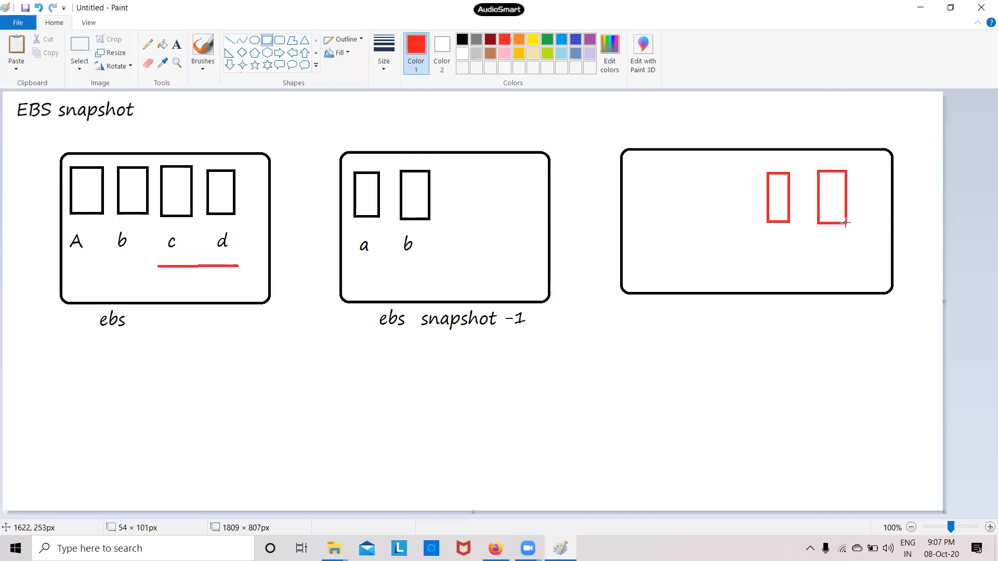
pyautogui.click(177, 44)
# Type red 'c' and 'd' labels under the two red rectangles
pyautogui.click(773, 252)
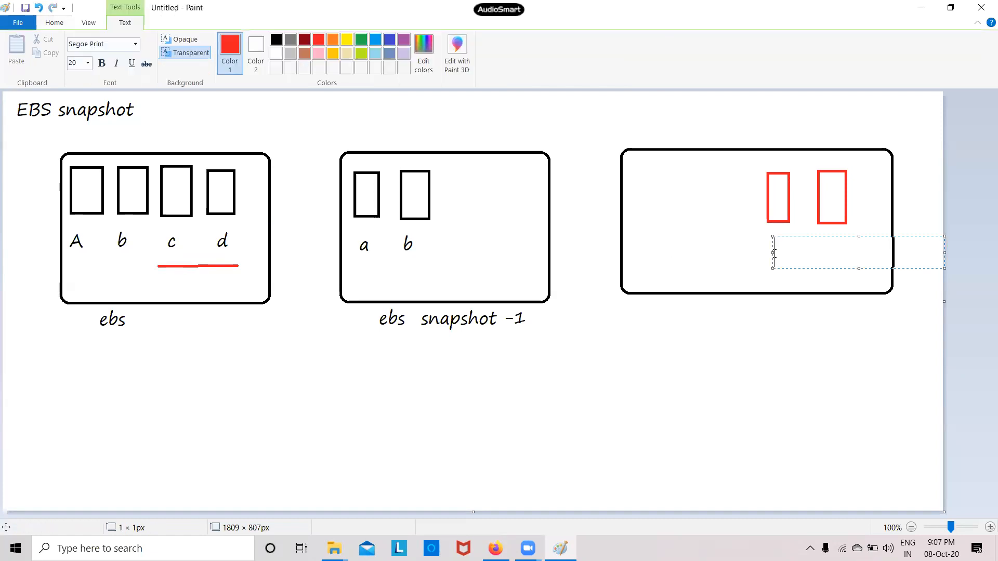
pyautogui.write('c         d')
pyautogui.click(803, 348)
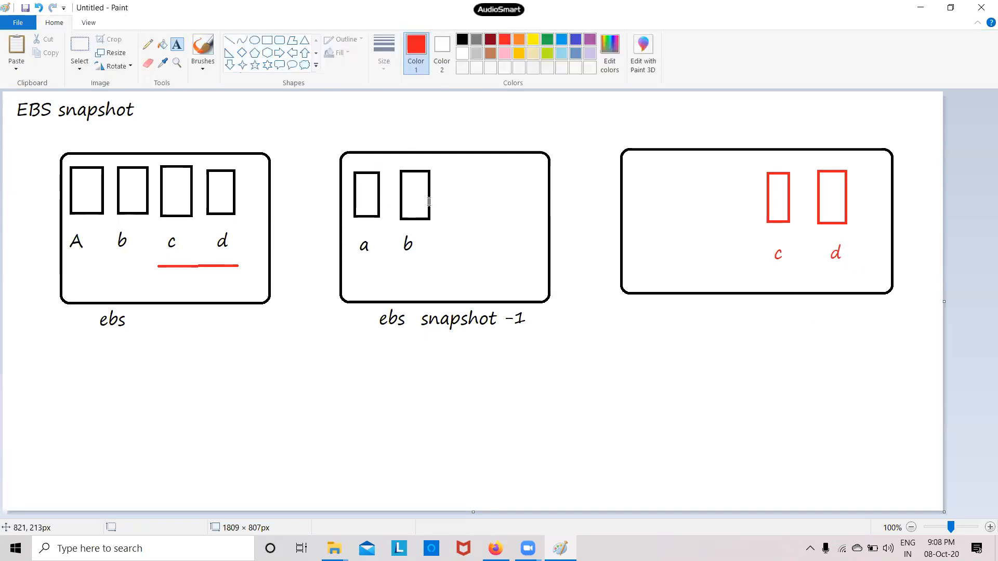
pyautogui.moveTo(235, 264); pyautogui.dragTo(238, 265)
# Select and copy the a and b boxes from the snapshot panel, then place them in the right panel
pyautogui.click(81, 50)
pyautogui.moveTo(349, 164); pyautogui.dragTo(442, 268)
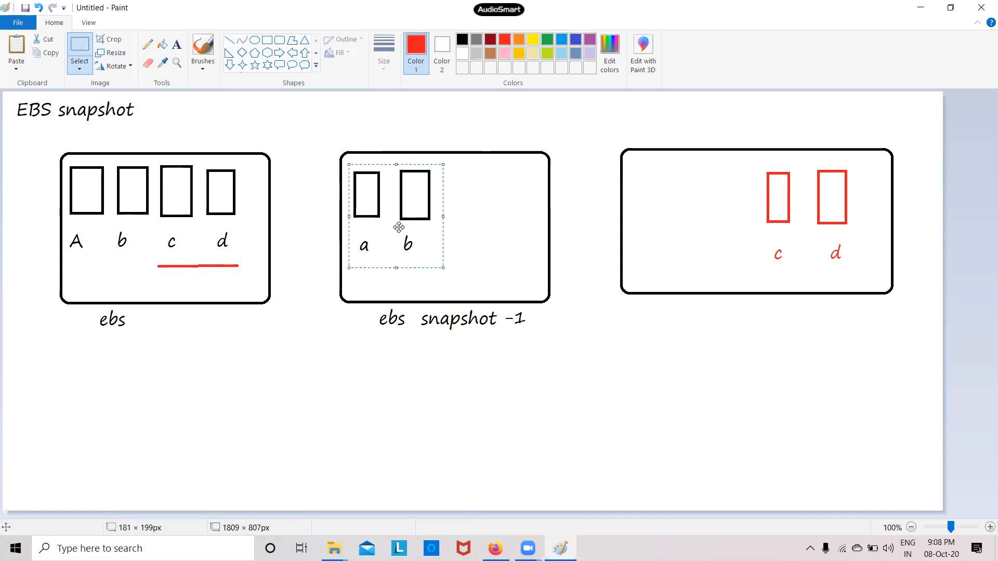
pyautogui.rightClick(400, 227)
pyautogui.click(426, 249)
pyautogui.moveTo(405, 207); pyautogui.dragTo(709, 213)
pyautogui.rightClick(403, 215)
pyautogui.click(426, 236)
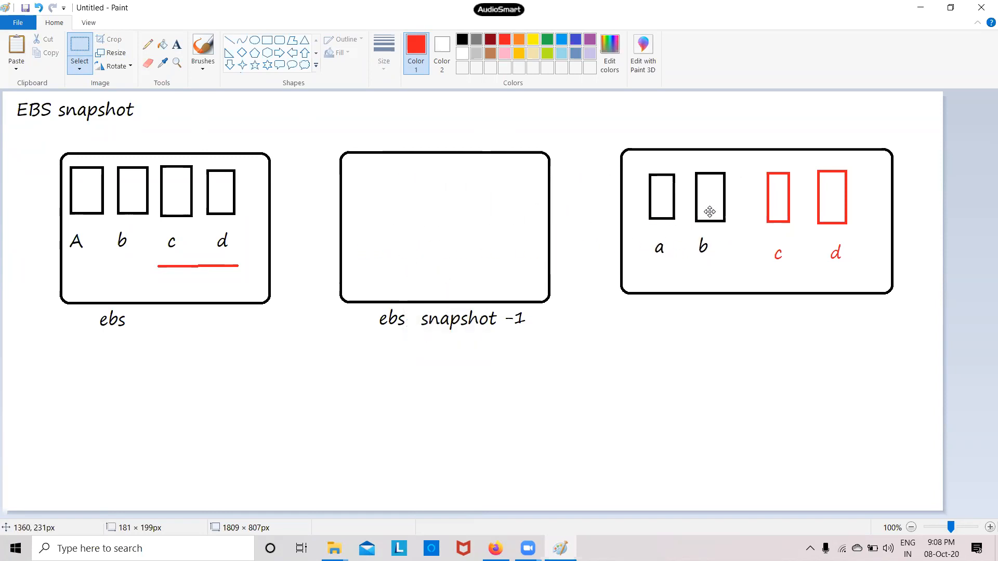
pyautogui.click(748, 338)
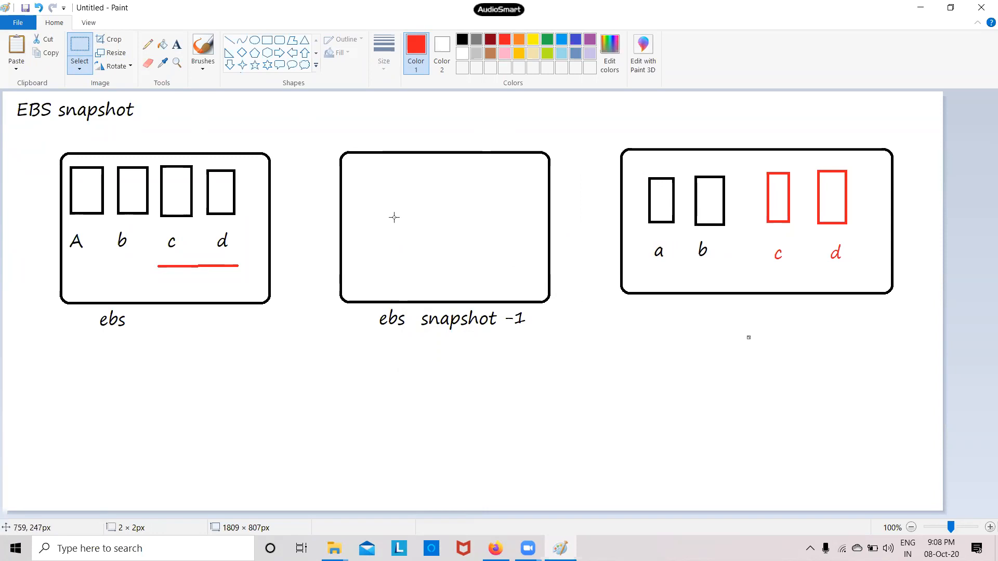
# Paste a copy of the a/b boxes back into the snapshot panel and draw a red linking line
pyautogui.rightClick(365, 194)
pyautogui.click(383, 229)
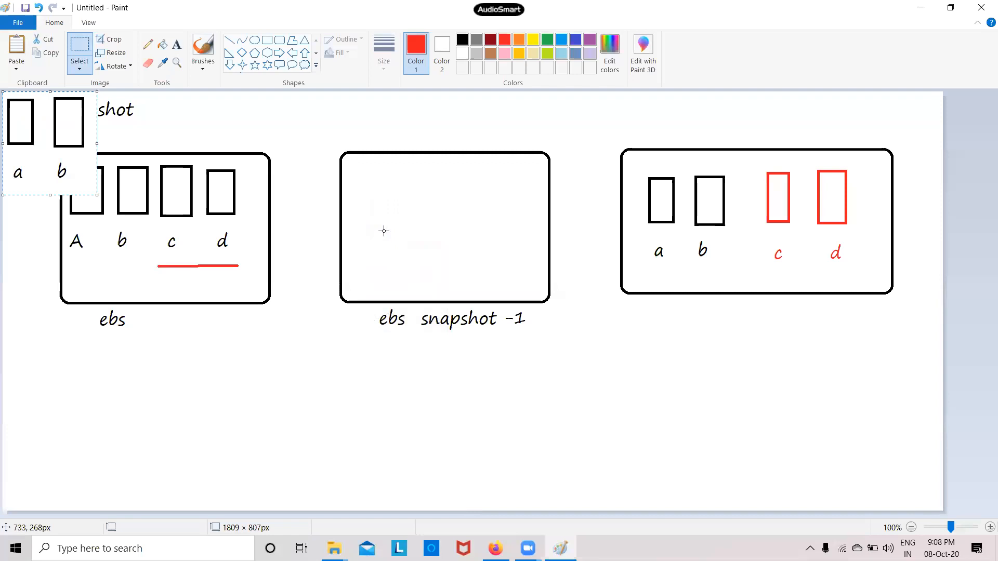
pyautogui.moveTo(27, 127); pyautogui.dragTo(377, 205)
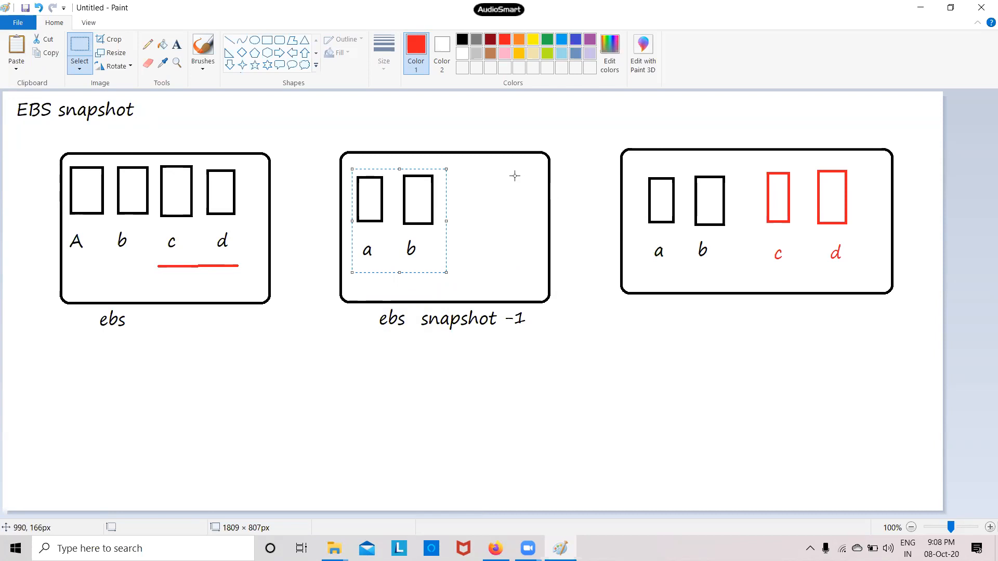
pyautogui.click(231, 41)
pyautogui.moveTo(445, 206); pyautogui.dragTo(609, 207)
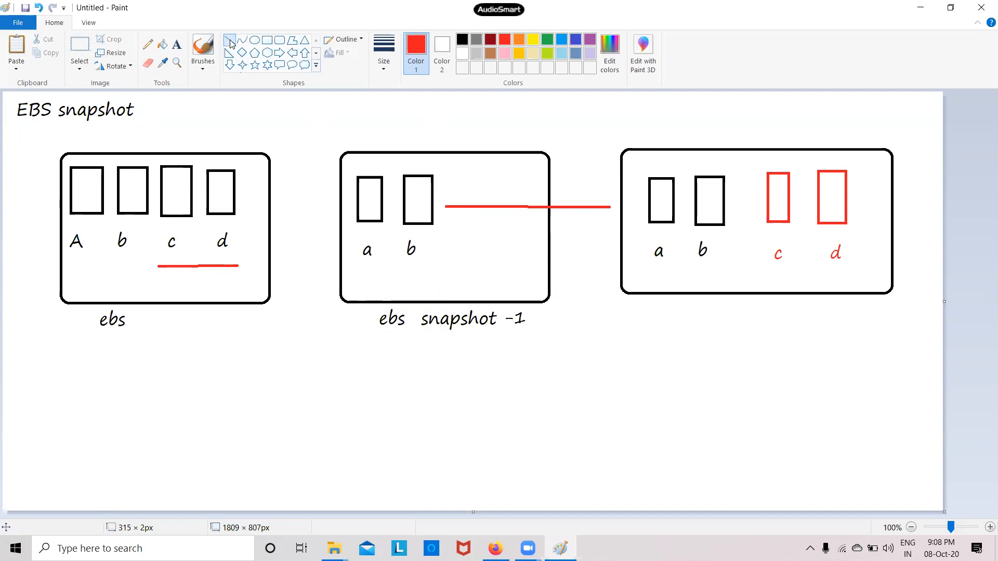
# Add a red arrowhead at the line's right end and label the right panel 'ebs-2' below it
pyautogui.moveTo(596, 192); pyautogui.dragTo(611, 206)
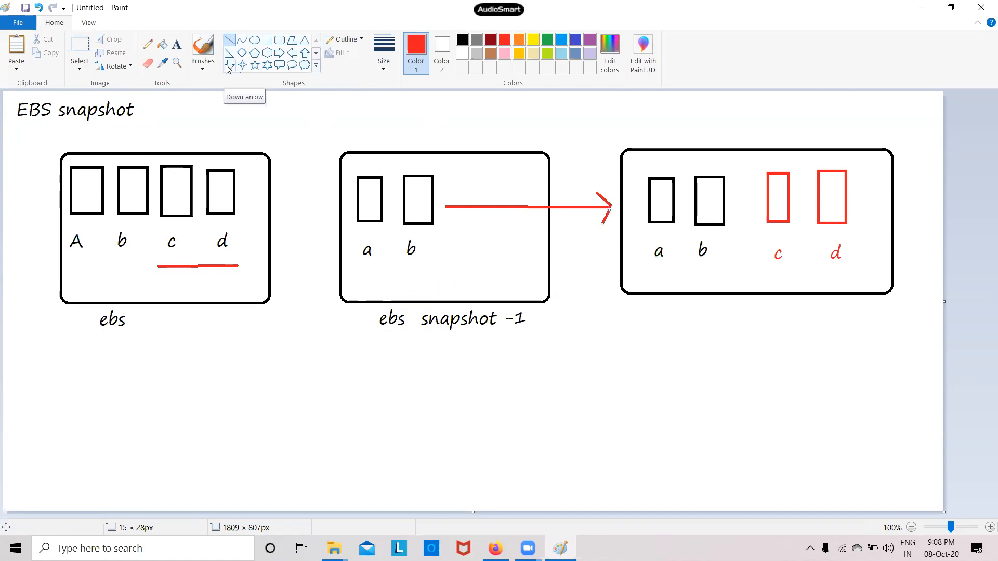
pyautogui.click(178, 48)
pyautogui.click(688, 331)
pyautogui.write('ebs-2')
pyautogui.click(585, 383)
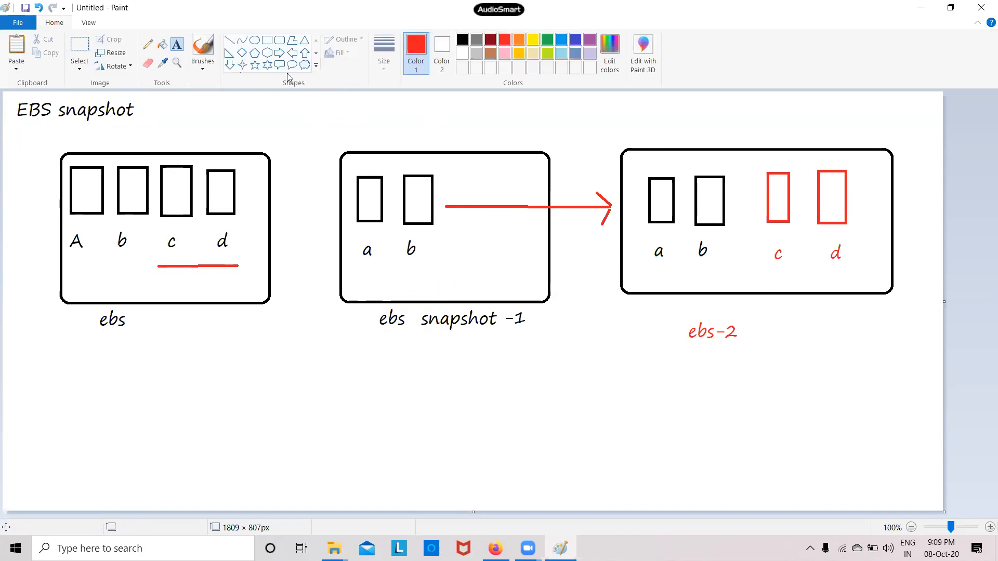
# Draw a red curve arcing below the panels from the ebs-2 label back to the ebs label
pyautogui.click(242, 40)
pyautogui.moveTo(763, 327); pyautogui.dragTo(152, 326)
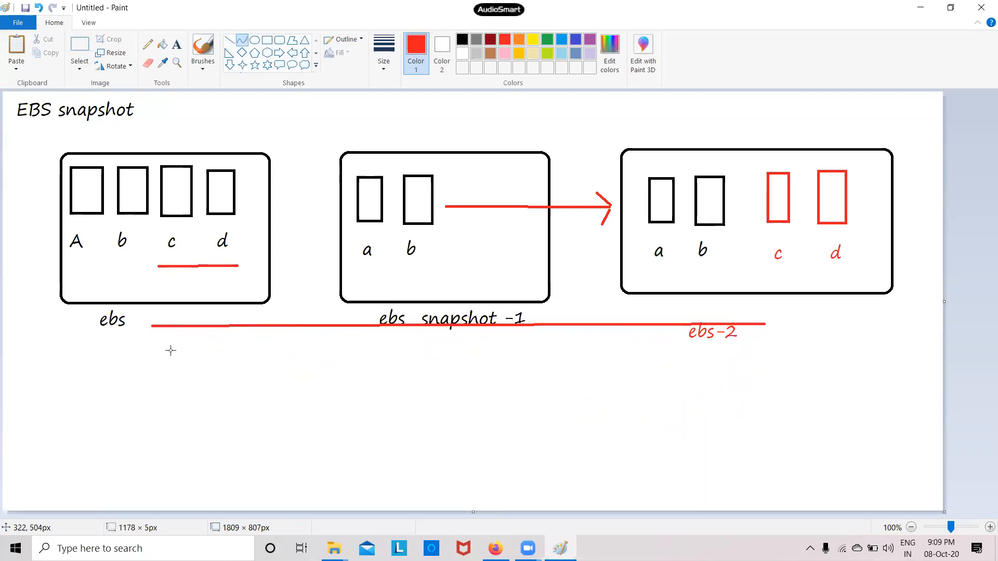
pyautogui.moveTo(391, 325); pyautogui.dragTo(390, 447)
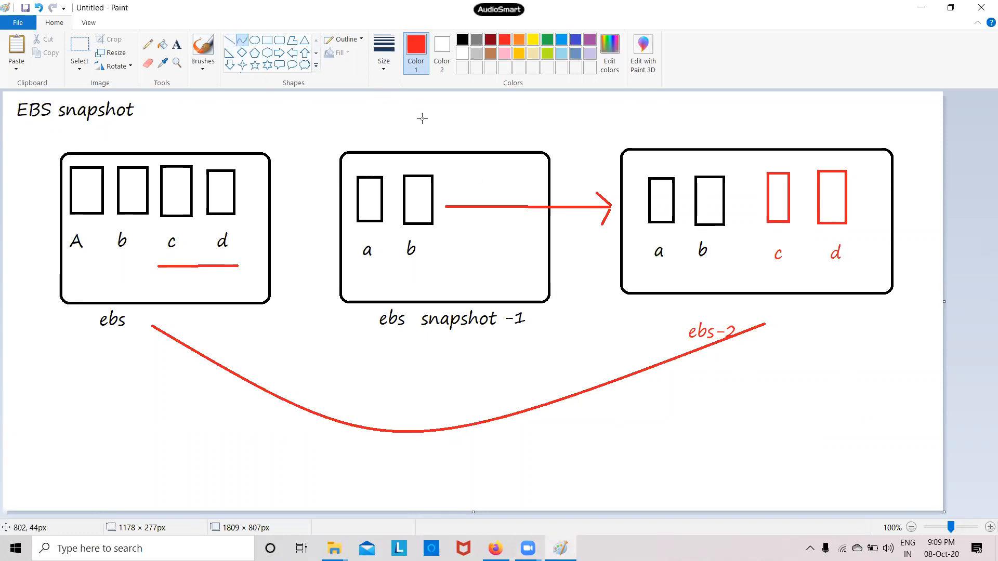
pyautogui.moveTo(415, 111); pyautogui.dragTo(443, 387)
pyautogui.click(835, 387)
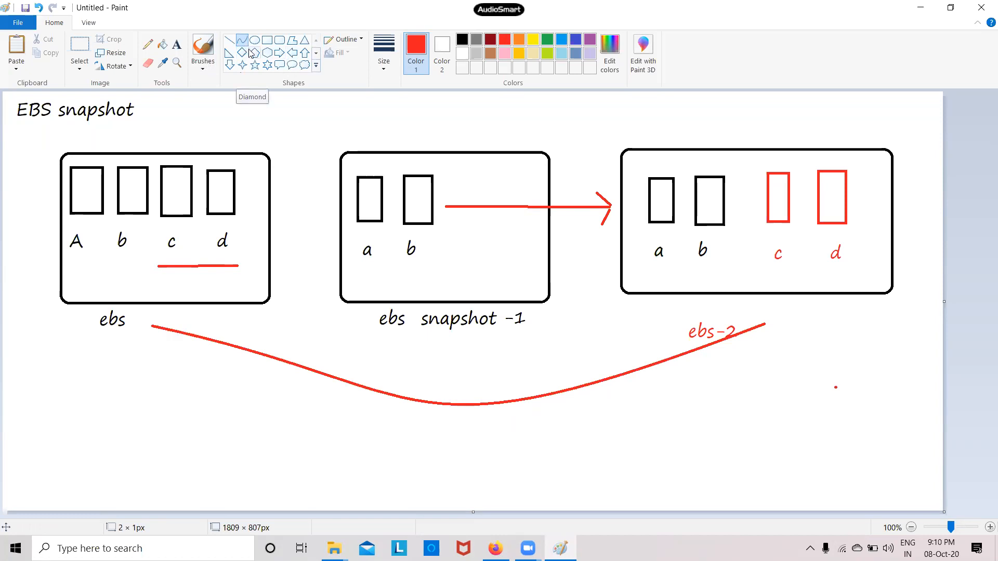
# Draw an X above the ebs snapshot box and a tick above ebs-2, then return to Firefox
pyautogui.click(229, 40)
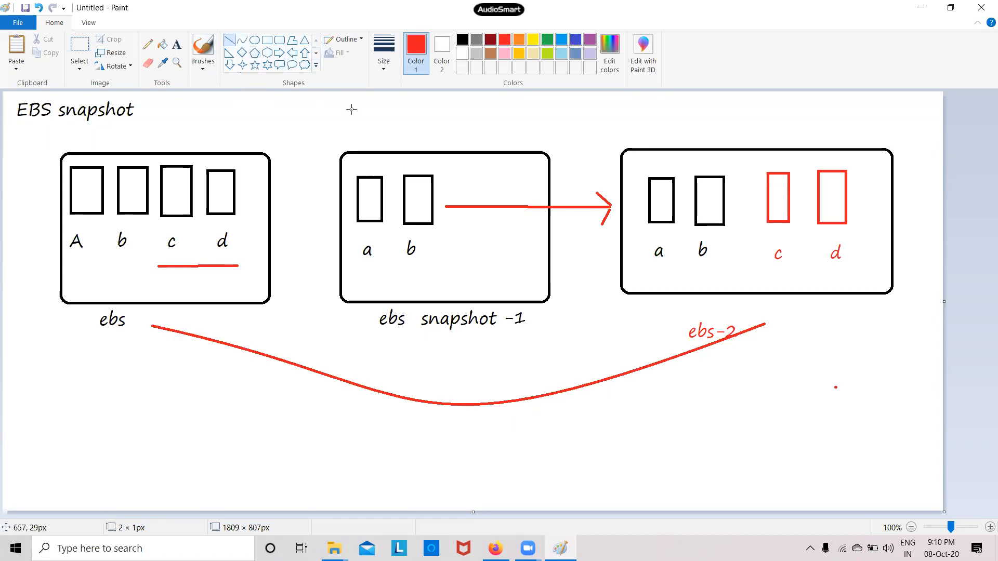
pyautogui.moveTo(359, 103); pyautogui.dragTo(424, 138)
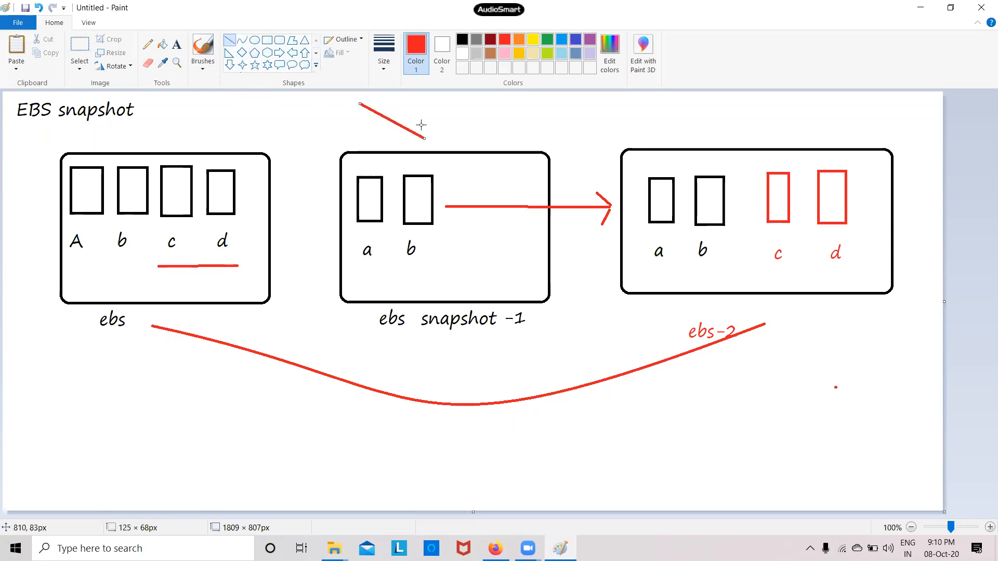
pyautogui.moveTo(428, 99); pyautogui.dragTo(375, 134)
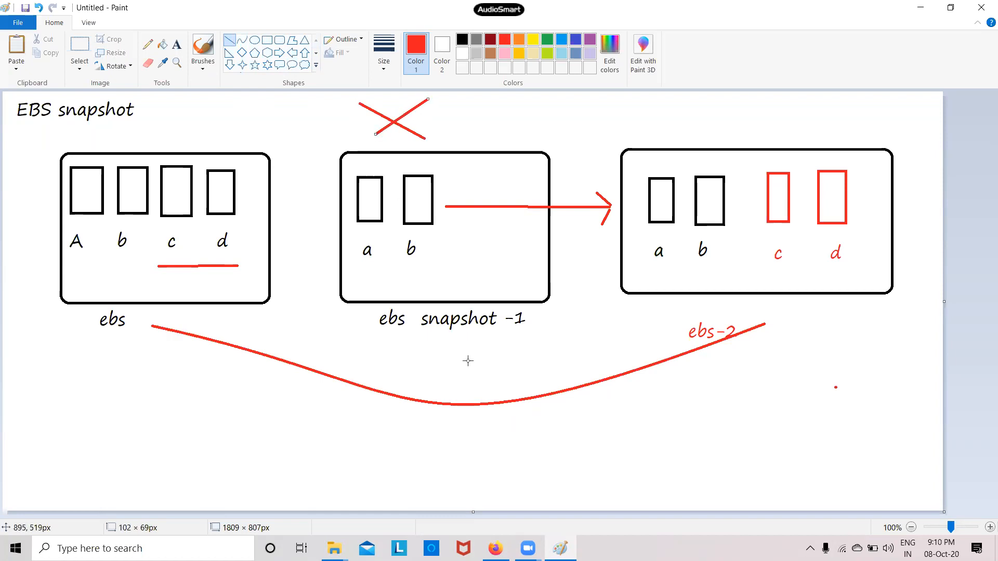
pyautogui.moveTo(712, 122)
pyautogui.mouseDown()
pyautogui.moveTo(736, 138)
pyautogui.moveTo(738, 125)
pyautogui.moveTo(733, 132)
pyautogui.mouseUp()
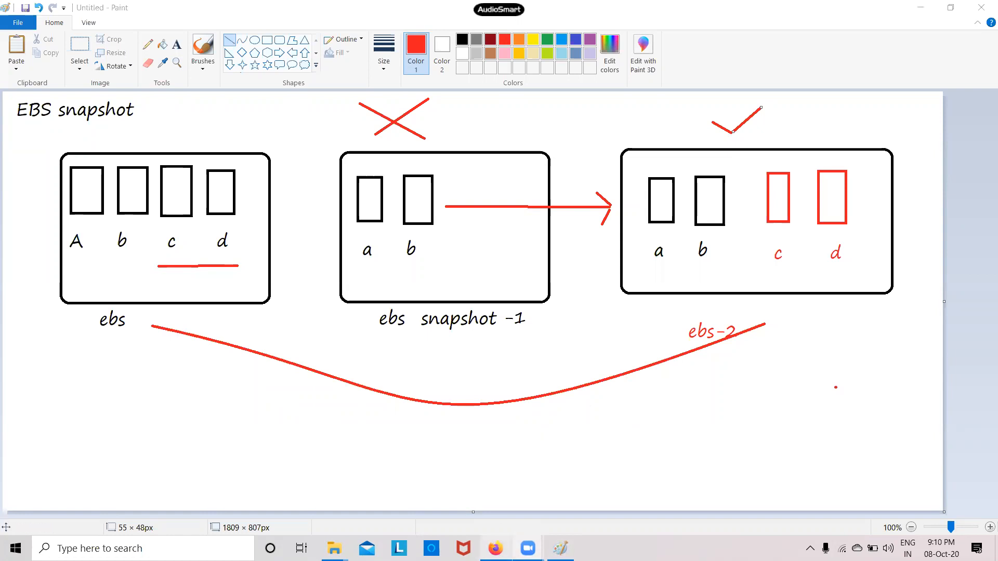
pyautogui.click(496, 548)
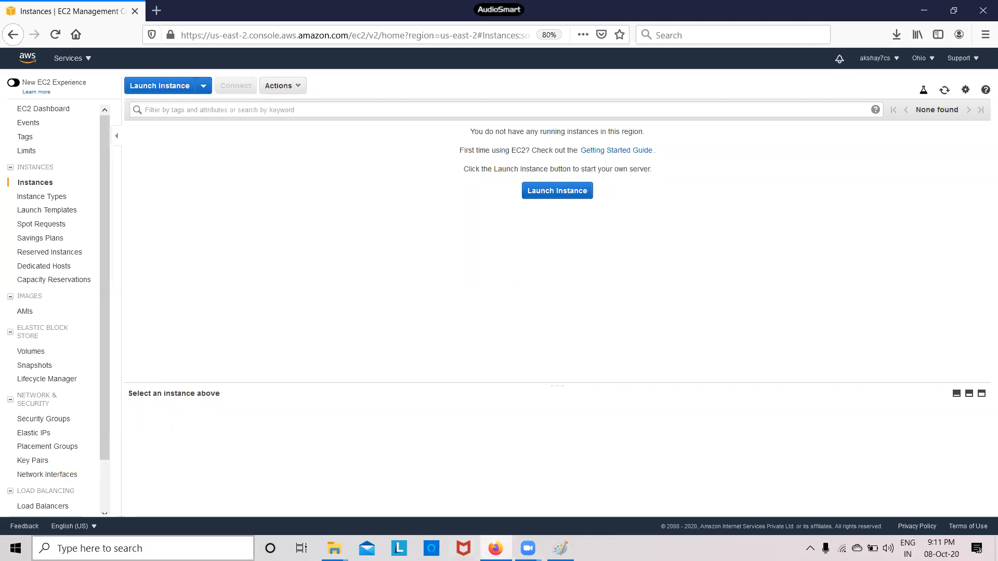
# Launch a blank Paint canvas by running mspaint from the Windows Run dialog
pyautogui.click(93, 548)
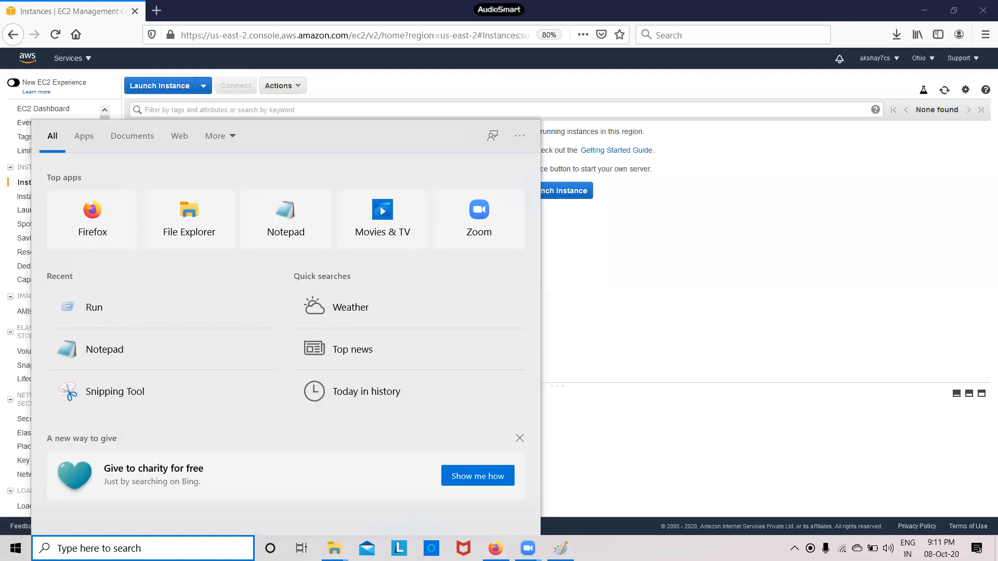
pyautogui.write('run')
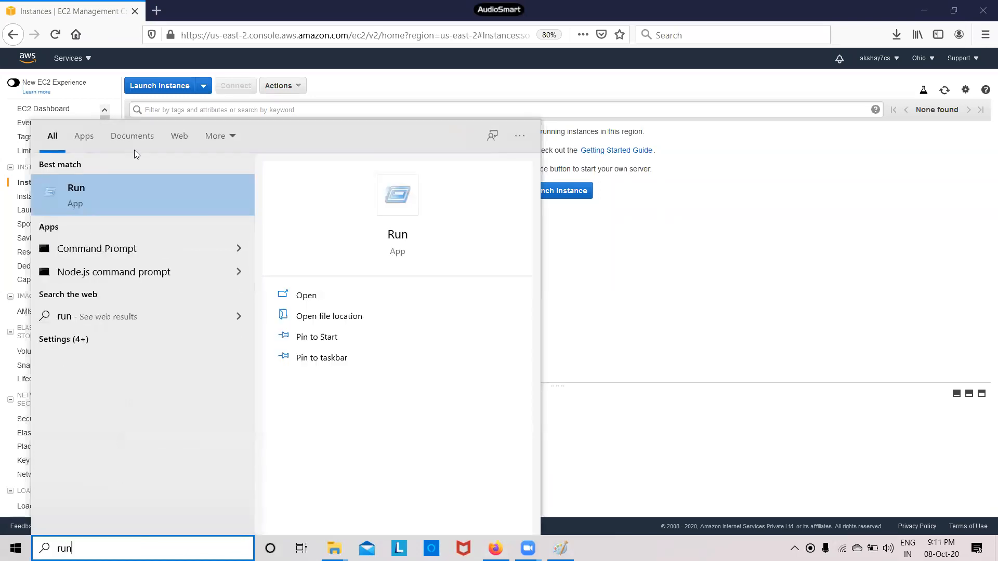
pyautogui.click(194, 198)
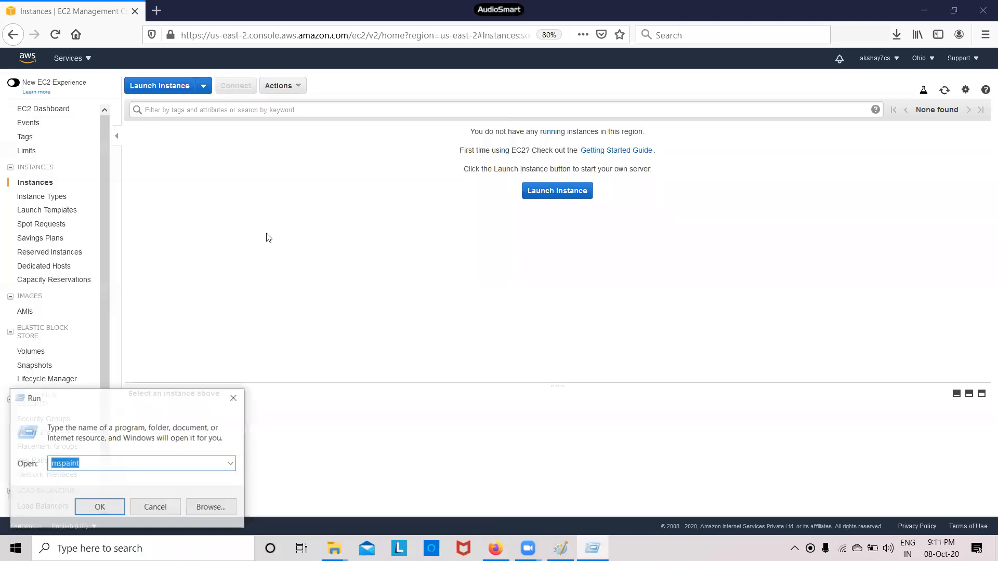
pyautogui.click(123, 513)
pyautogui.click(177, 44)
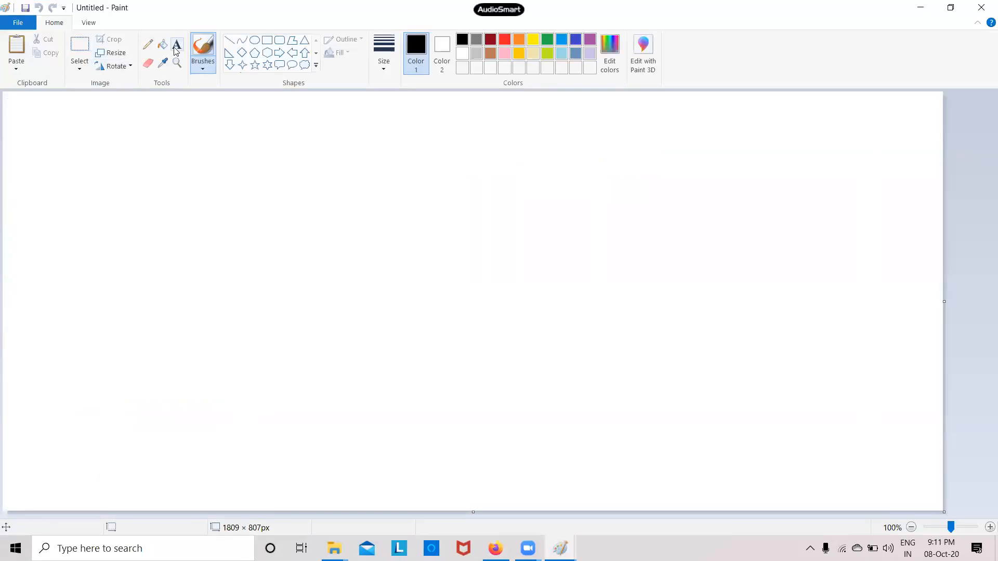
# Start a text box at the canvas top-left reading 'Can we attach', widened to fit the question
pyautogui.click(21, 123)
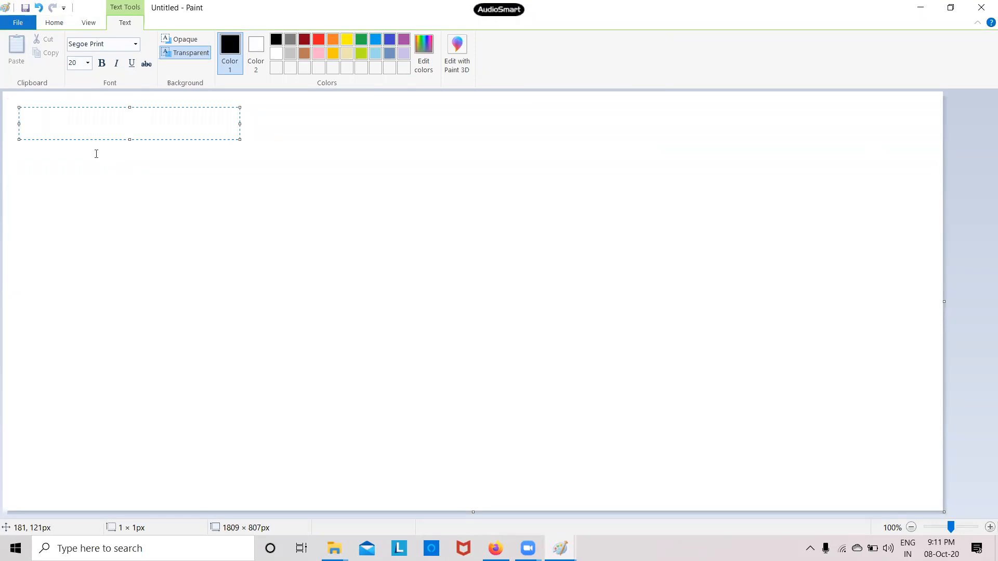
pyautogui.write('Attac')
pyautogui.press('BackSpace')
pyautogui.press('BackSpace')
pyautogui.press('BackSpace')
pyautogui.press('BackSpace')
pyautogui.press('BackSpace')
pyautogui.write('Can we attach')
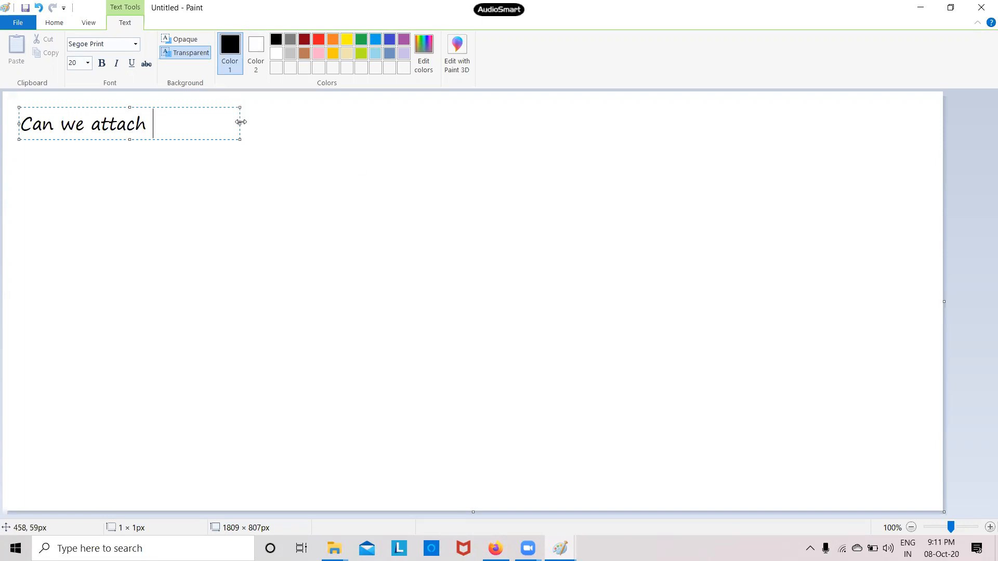
pyautogui.moveTo(241, 122); pyautogui.dragTo(640, 124)
# Finish the question with 'root volume of ec2 server to another ec2 server?' and commit it
pyautogui.write('root')
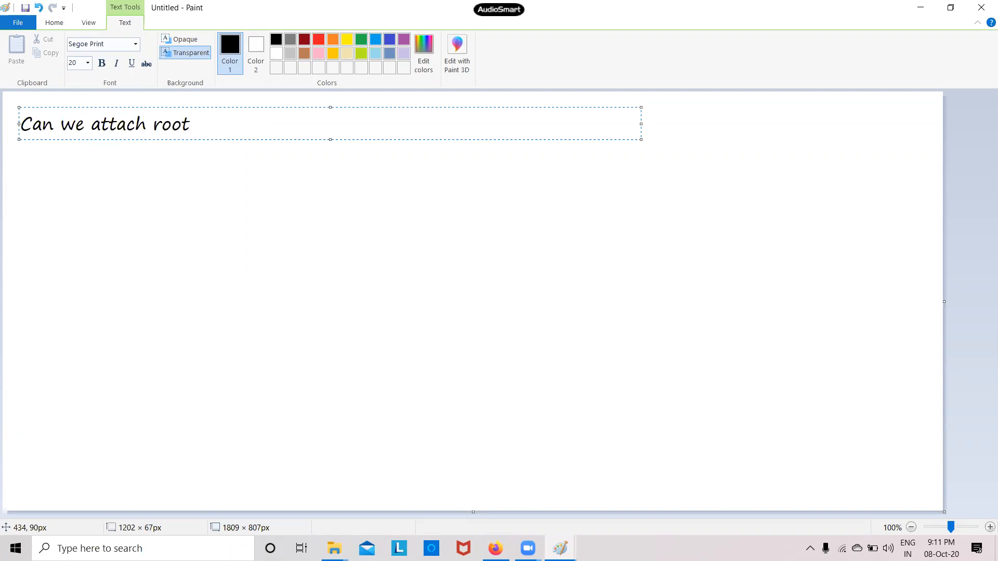
pyautogui.write(' volume')
pyautogui.write('of ')
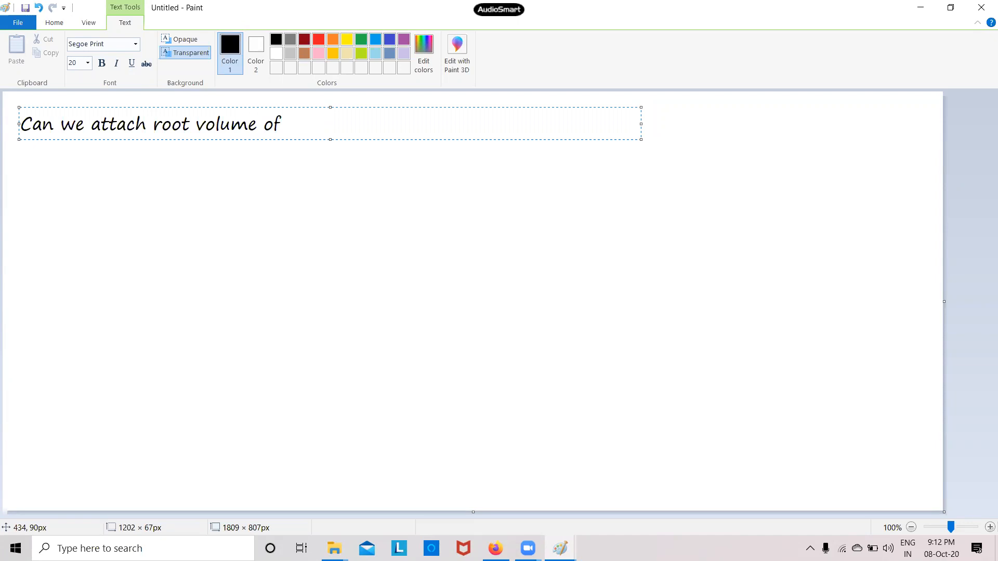
pyautogui.write('ec2 servver')
pyautogui.press('BackSpace')
pyautogui.press('BackSpace')
pyautogui.press('BackSpace')
pyautogui.write('r')
pyautogui.press('BackSpace')
pyautogui.write('er ')
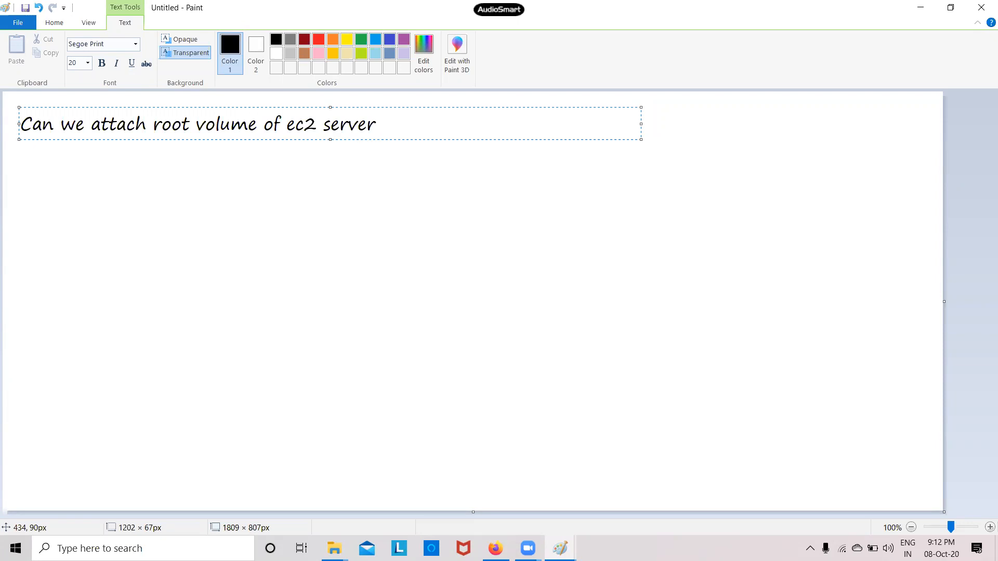
pyautogui.write('to another')
pyautogui.press('BackSpace')
pyautogui.write('er ')
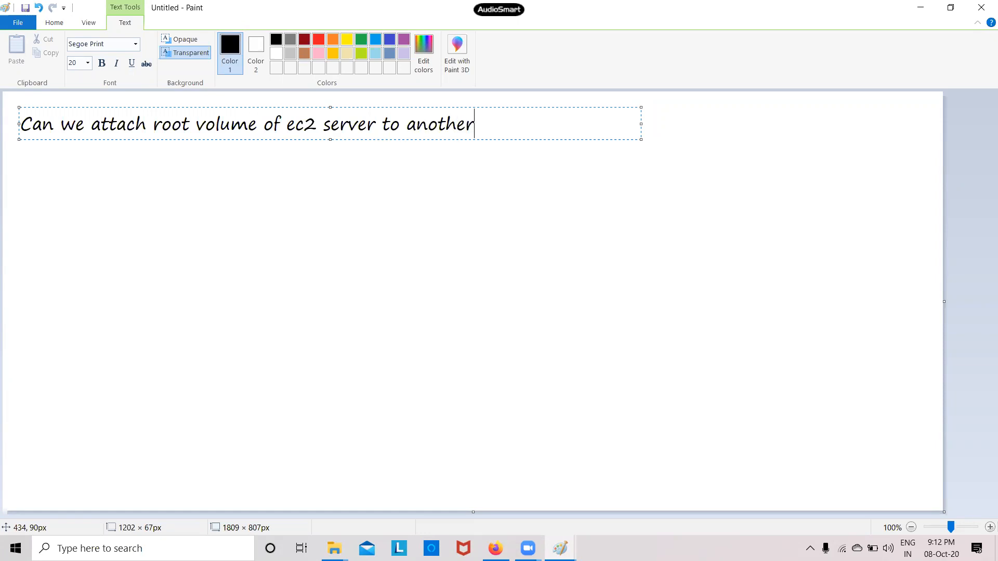
pyautogui.write('ec2 server?')
pyautogui.click(275, 217)
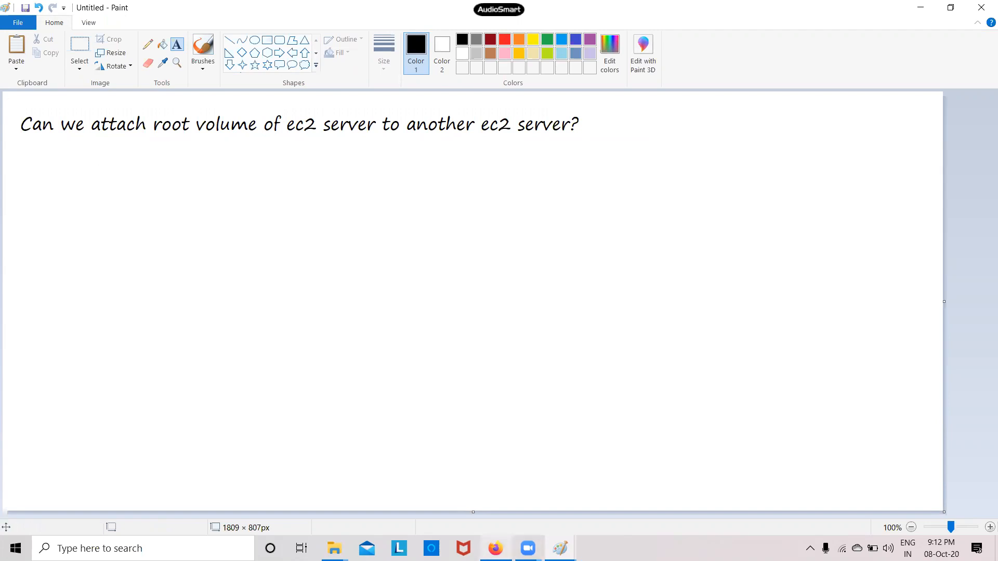
pyautogui.click(495, 548)
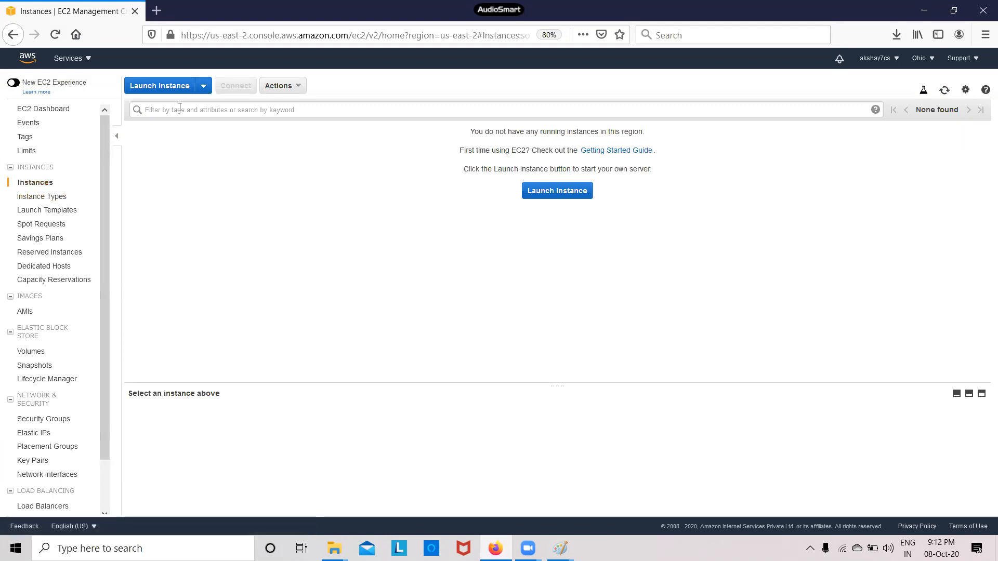
# Start a new instance launch and choose the Microsoft Windows Server 2019 Base image
pyautogui.click(569, 196)
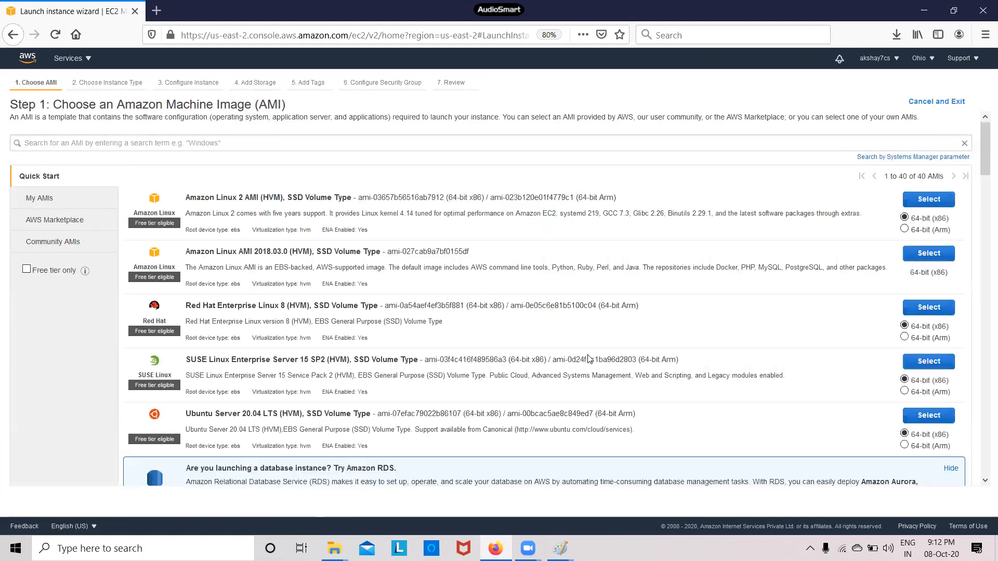
pyautogui.click(214, 146)
pyautogui.write('windows')
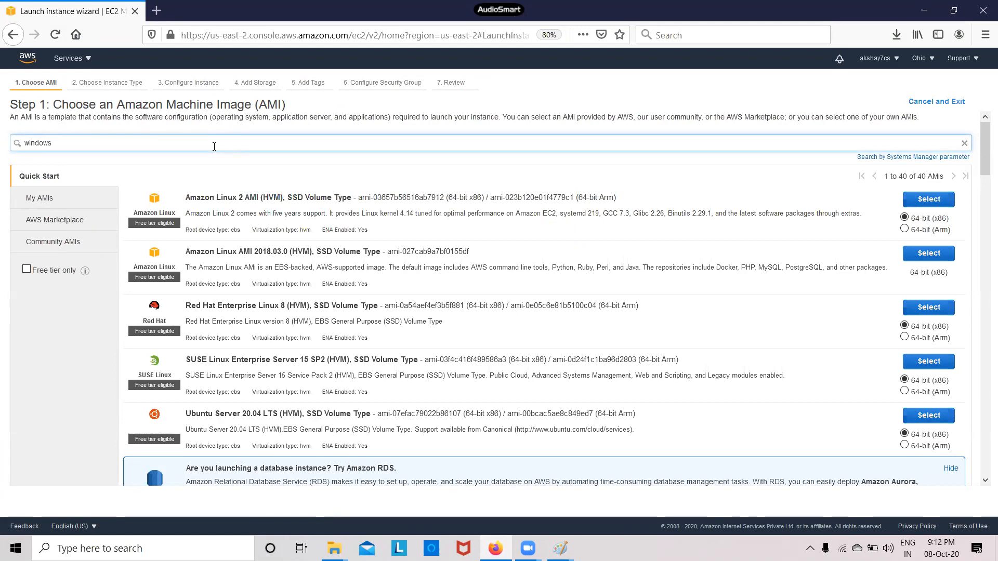
pyautogui.press('Return')
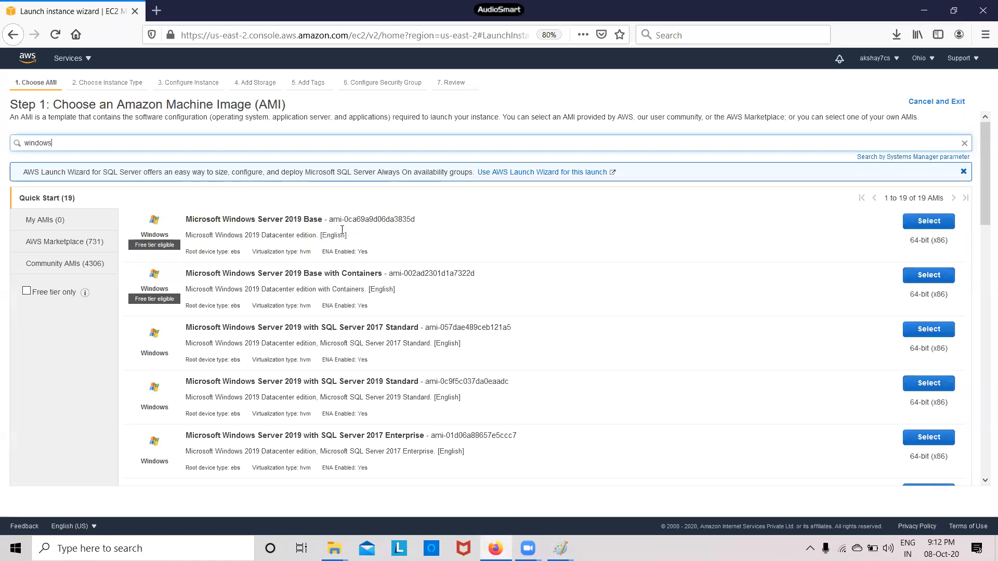
pyautogui.click(940, 224)
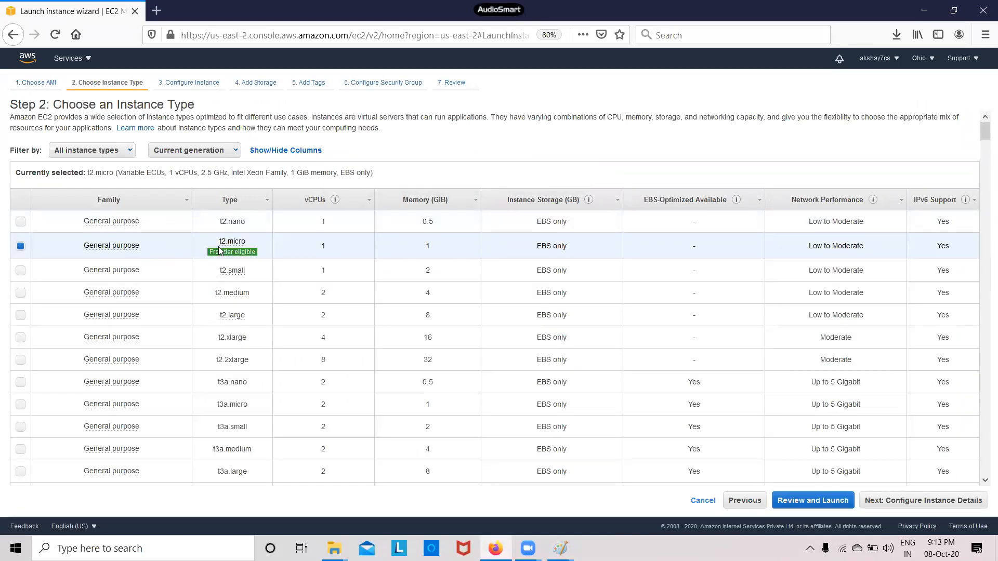
# Keep t2.micro, select the default us-east-2a subnet, and advance to the Add Storage step
pyautogui.click(924, 505)
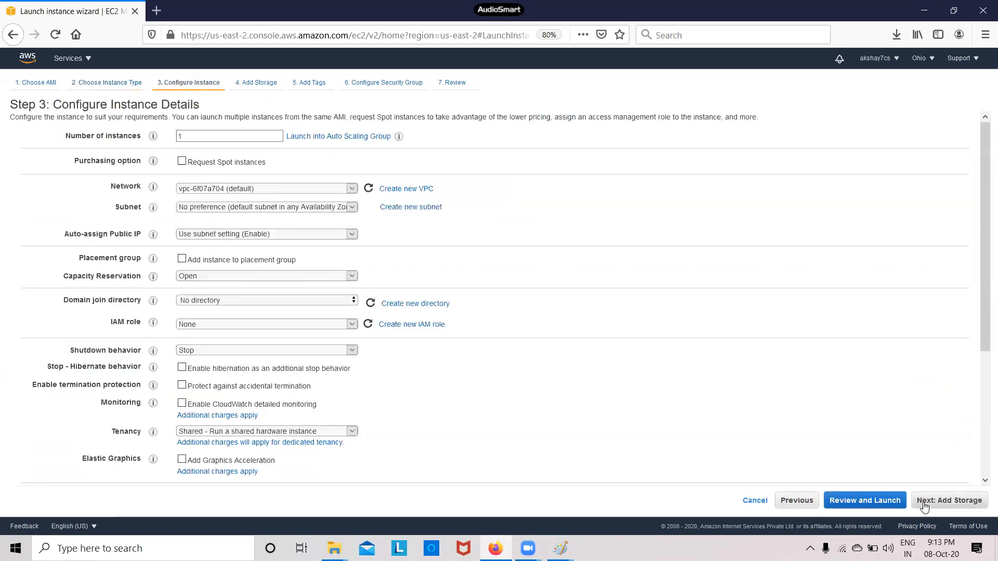
pyautogui.click(352, 208)
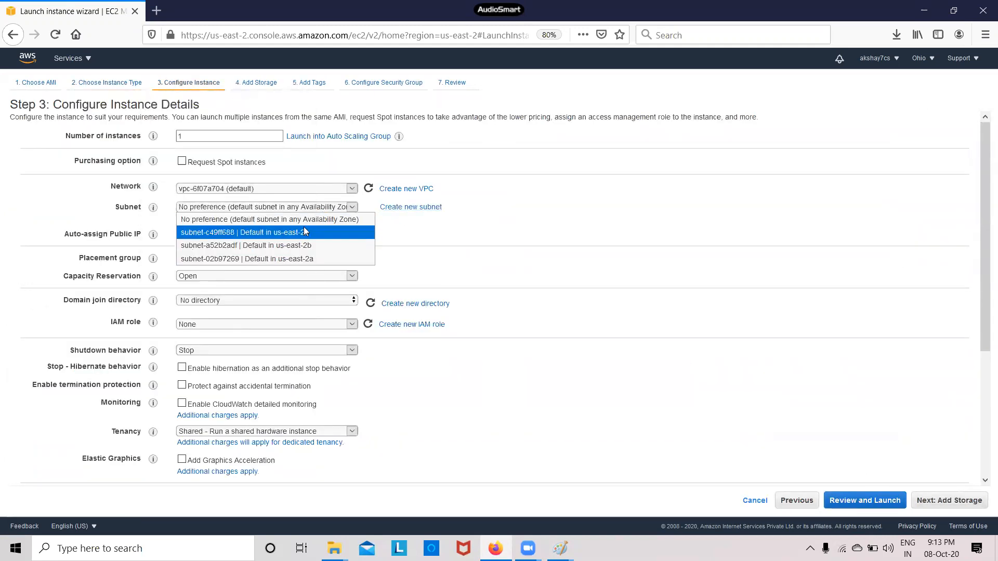
pyautogui.click(317, 259)
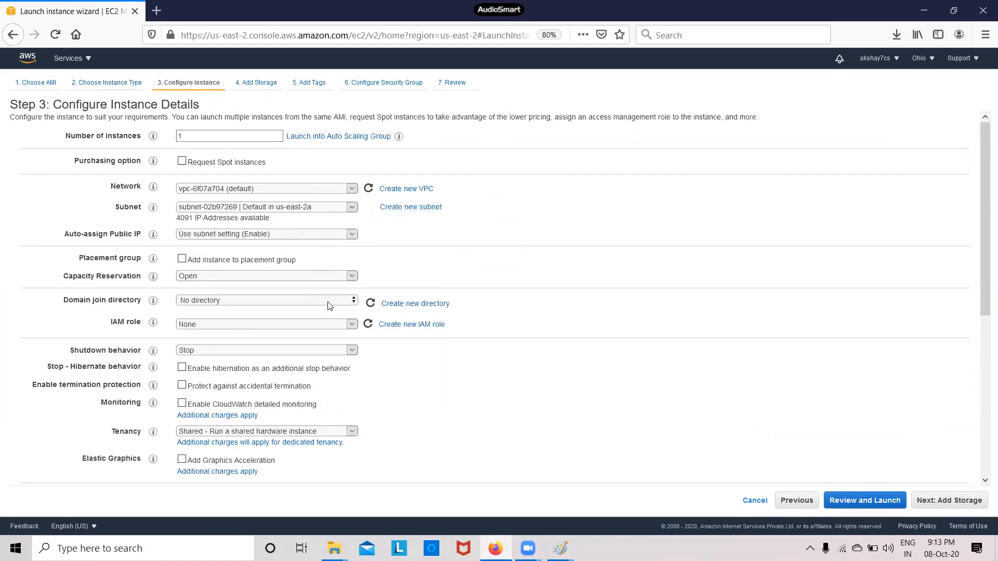
pyautogui.scroll(-3, 328, 305)
pyautogui.scroll(3, 329, 311)
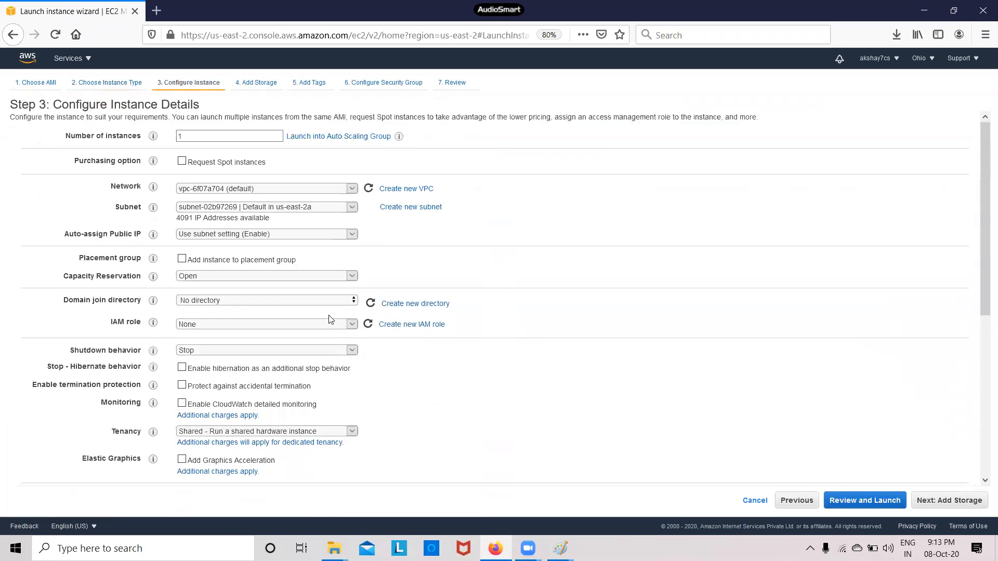
pyautogui.click(199, 138)
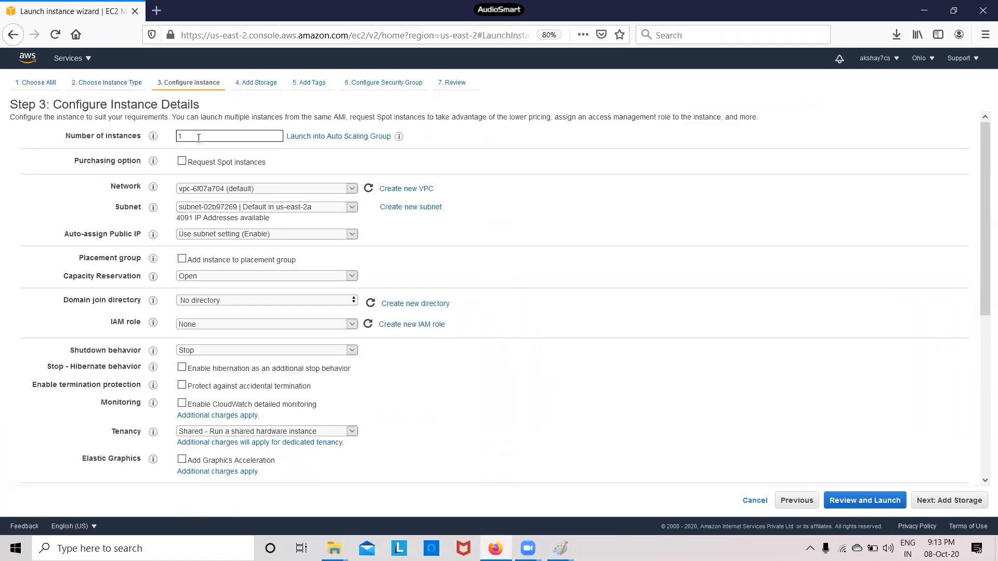
pyautogui.click(959, 504)
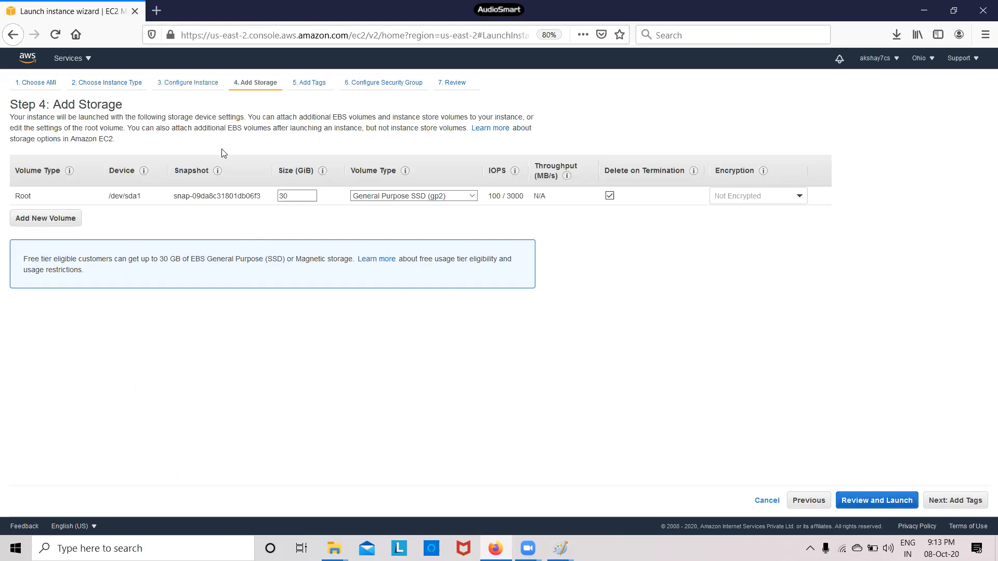
# Copy the root volume's device name /dev/sda1 from the storage step
pyautogui.moveTo(144, 202); pyautogui.dragTo(109, 200)
pyautogui.click(121, 236)
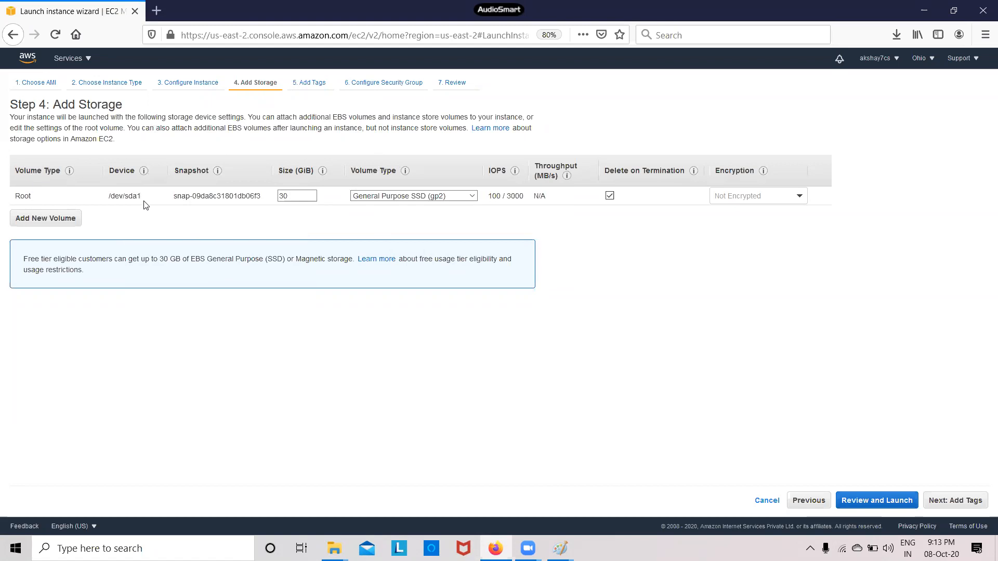
pyautogui.moveTo(143, 196); pyautogui.dragTo(109, 198)
pyautogui.rightClick(115, 195)
pyautogui.click(122, 202)
# Paste /dev/sda1 into a new Notepad window
pyautogui.click(243, 547)
pyautogui.write('note')
pyautogui.click(99, 206)
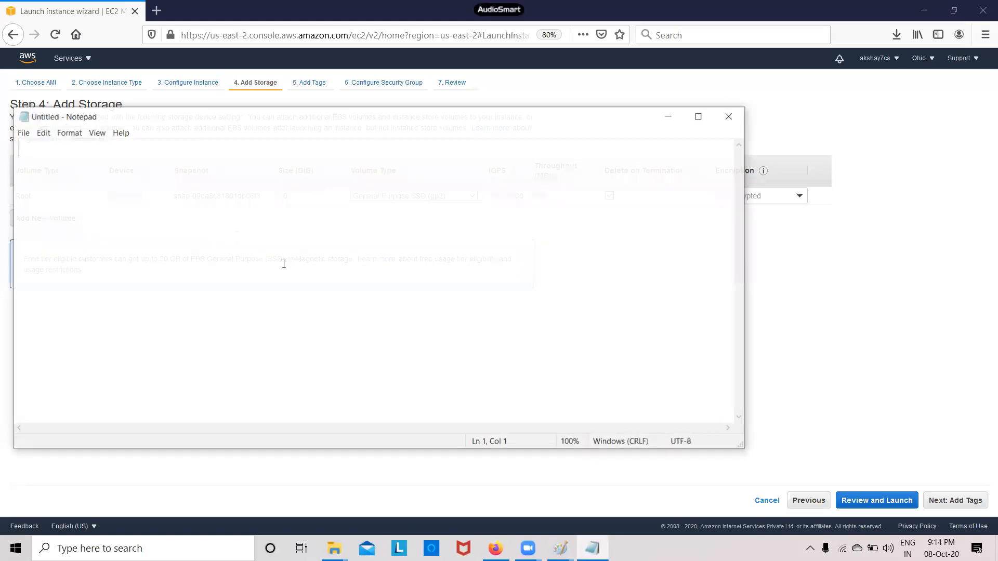
pyautogui.hotkey('ctrl', 'v')
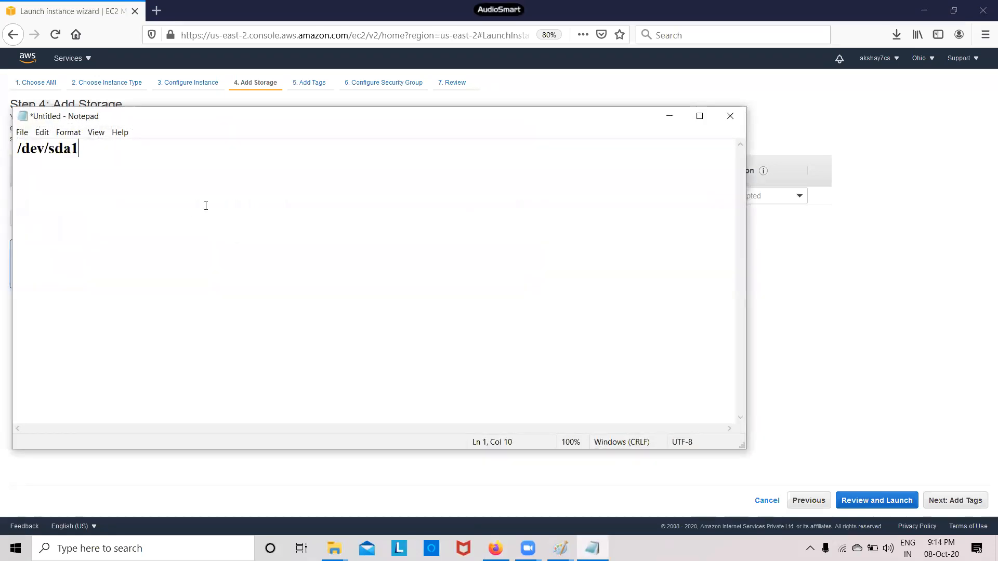
# Advance past the tags step and assign the existing launch-wizard-5 security group
pyautogui.click(677, 120)
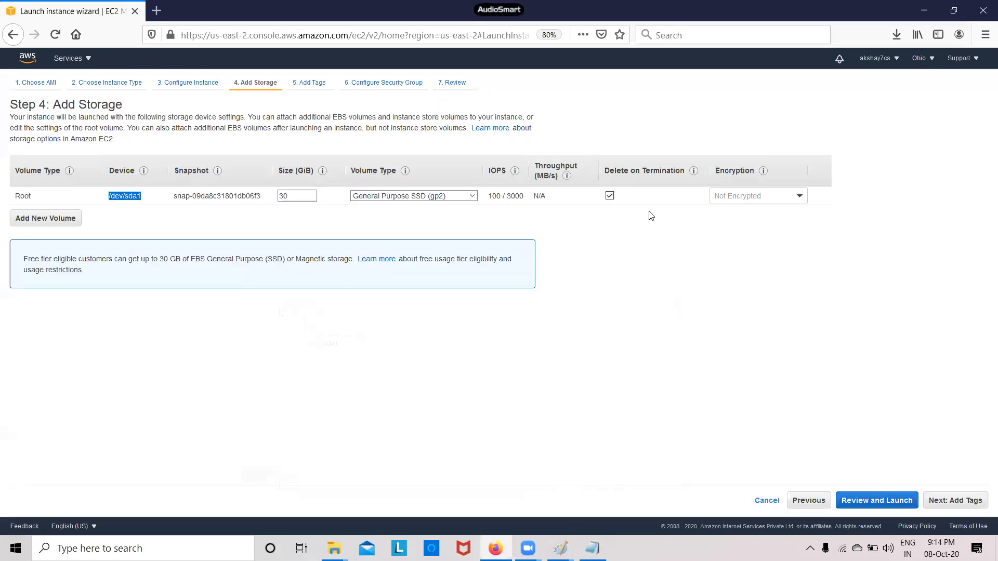
pyautogui.click(498, 368)
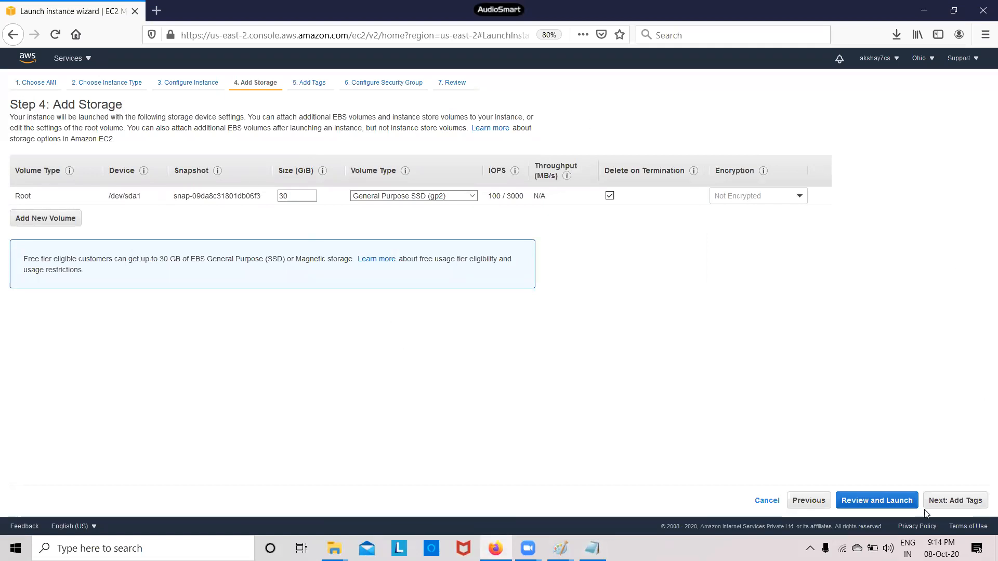
pyautogui.click(943, 503)
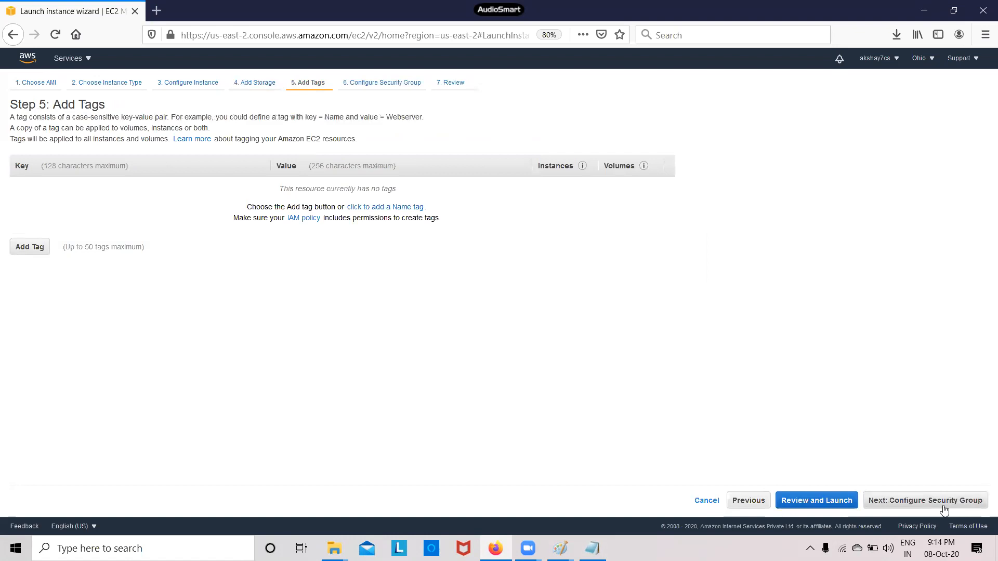
pyautogui.click(943, 503)
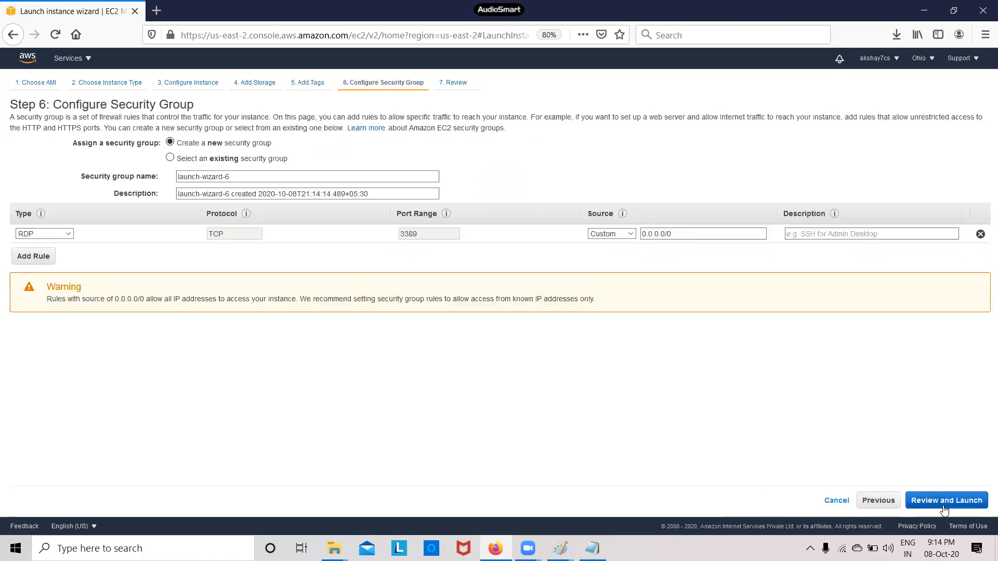
pyautogui.click(170, 158)
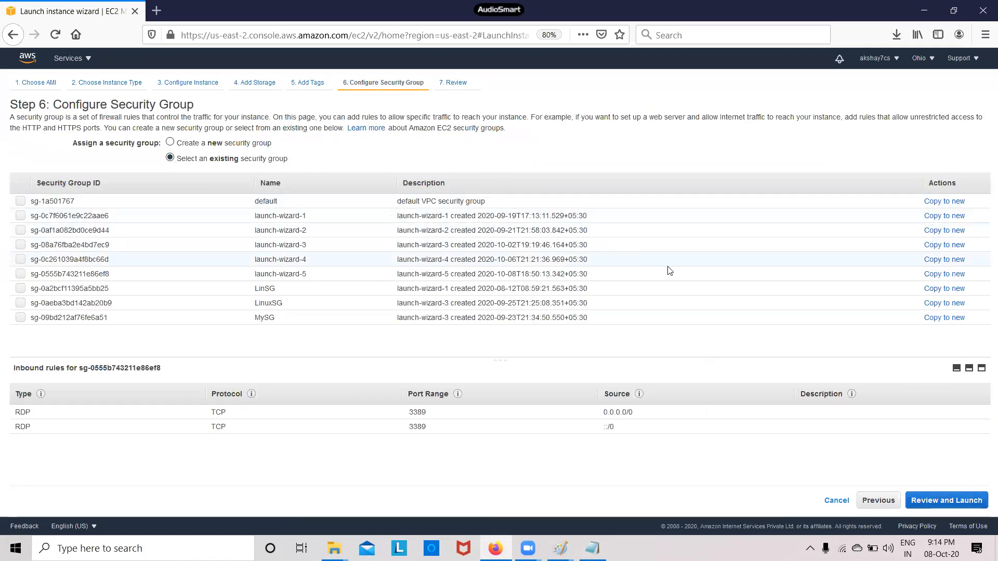
pyautogui.click(21, 274)
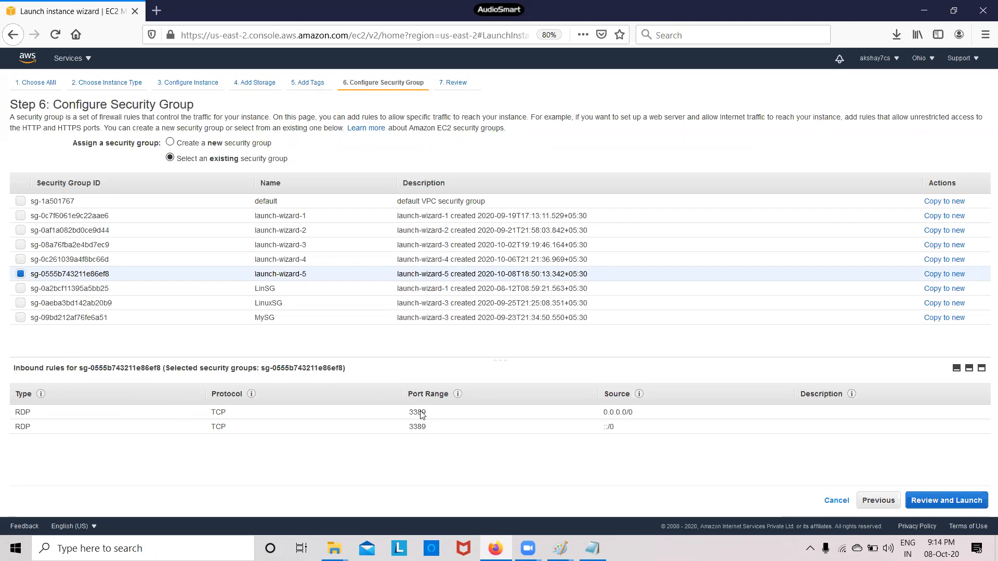
# Review the launch, keep the LinuxKP key pair, acknowledge its private key, and launch the instance
pyautogui.click(958, 504)
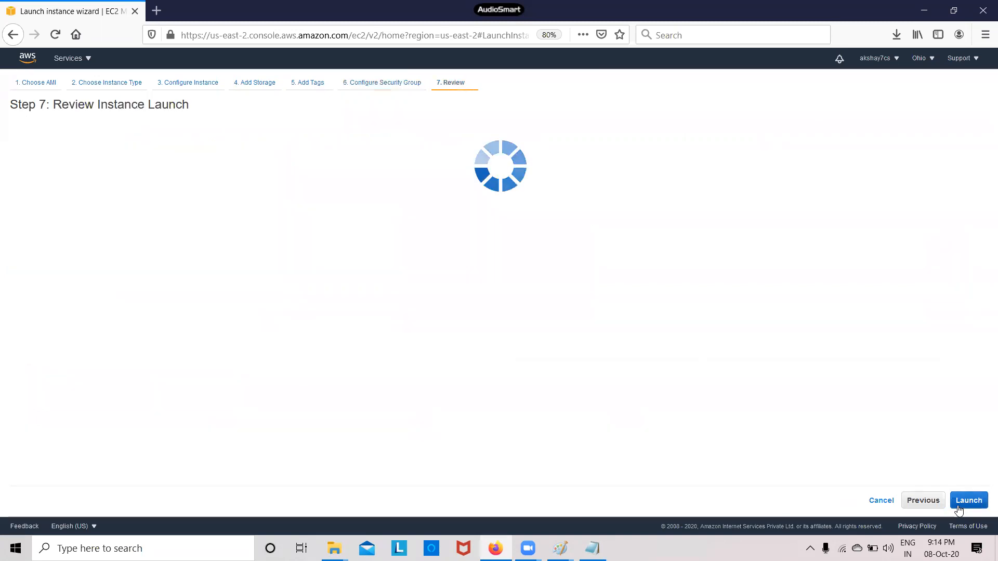
pyautogui.scroll(-3, 519, 300)
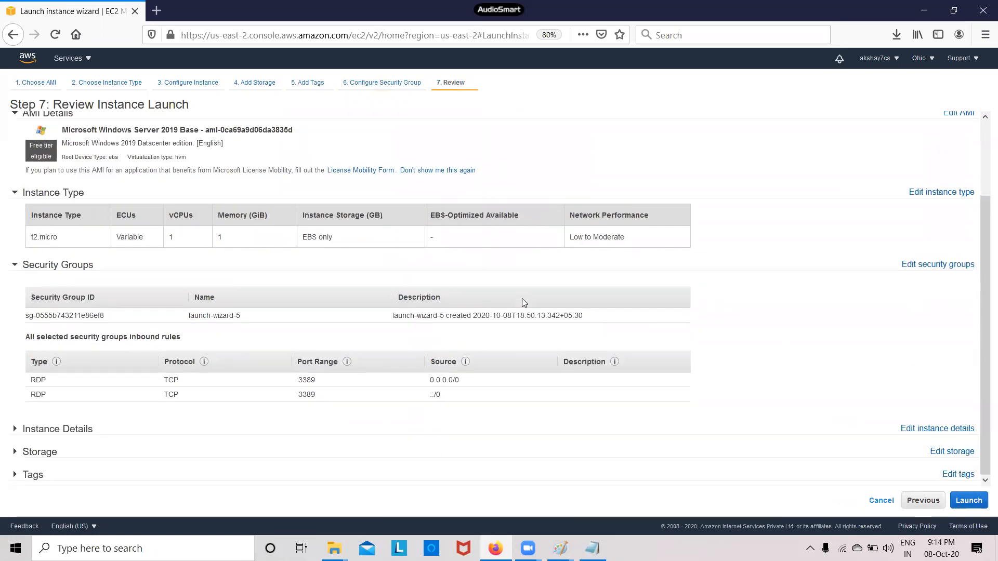
pyautogui.click(967, 500)
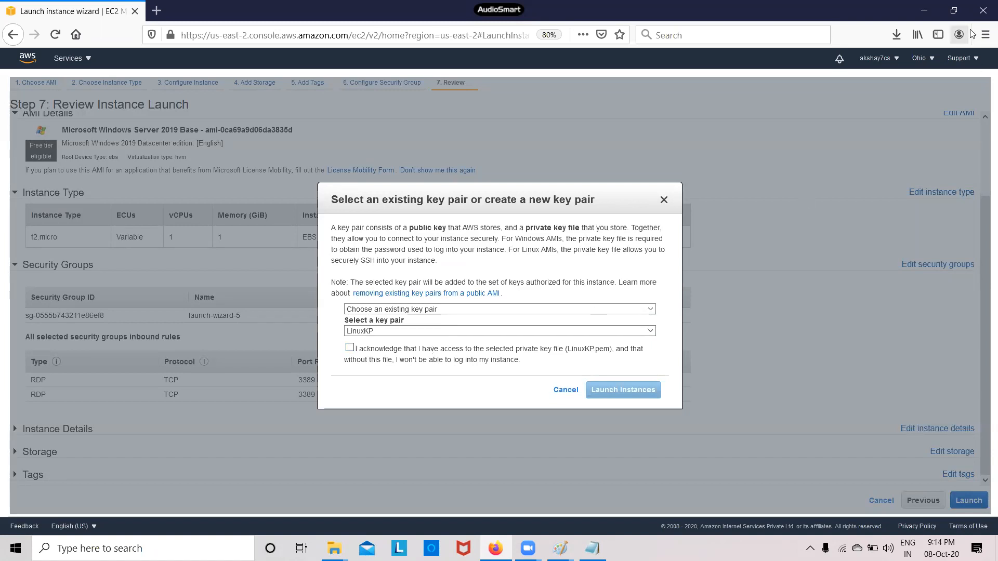
pyautogui.click(349, 348)
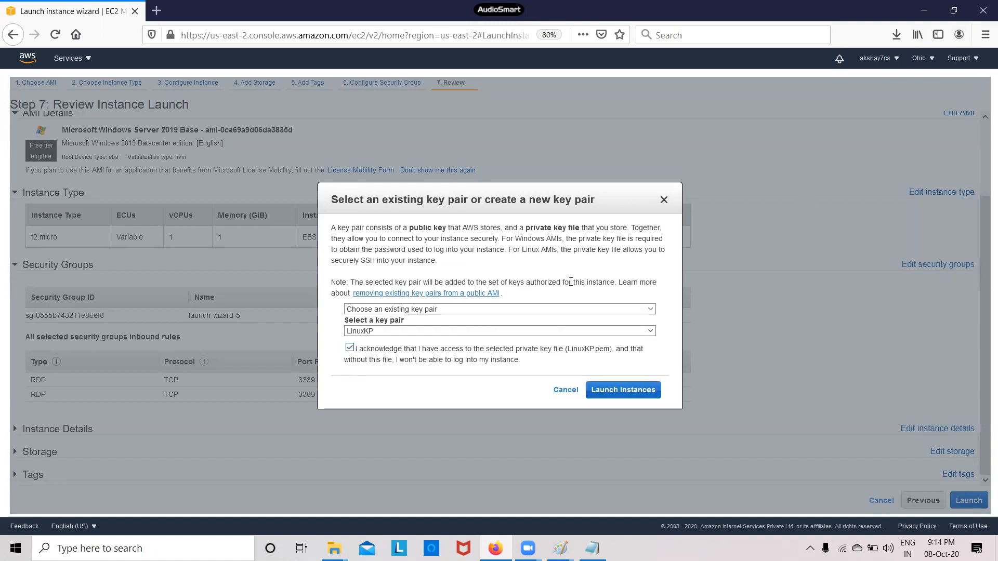
pyautogui.click(622, 397)
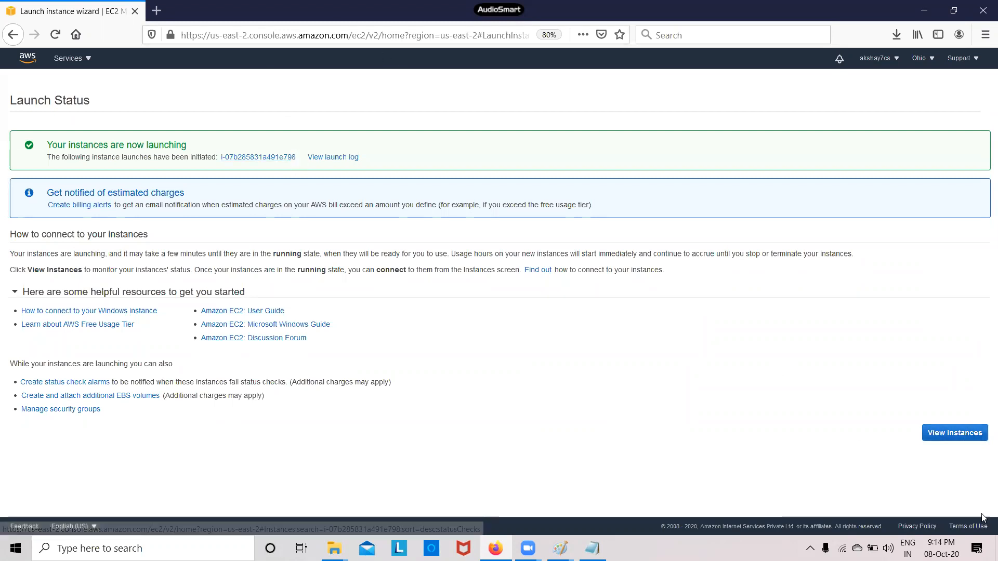
# Review the Instances list, then the Snapshots and Volumes lists
pyautogui.click(957, 438)
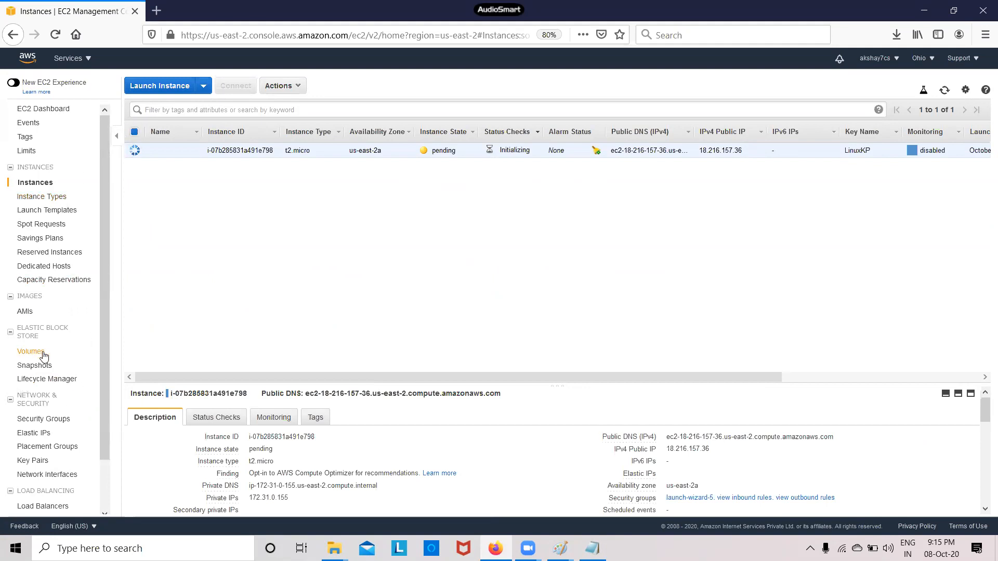
pyautogui.click(35, 365)
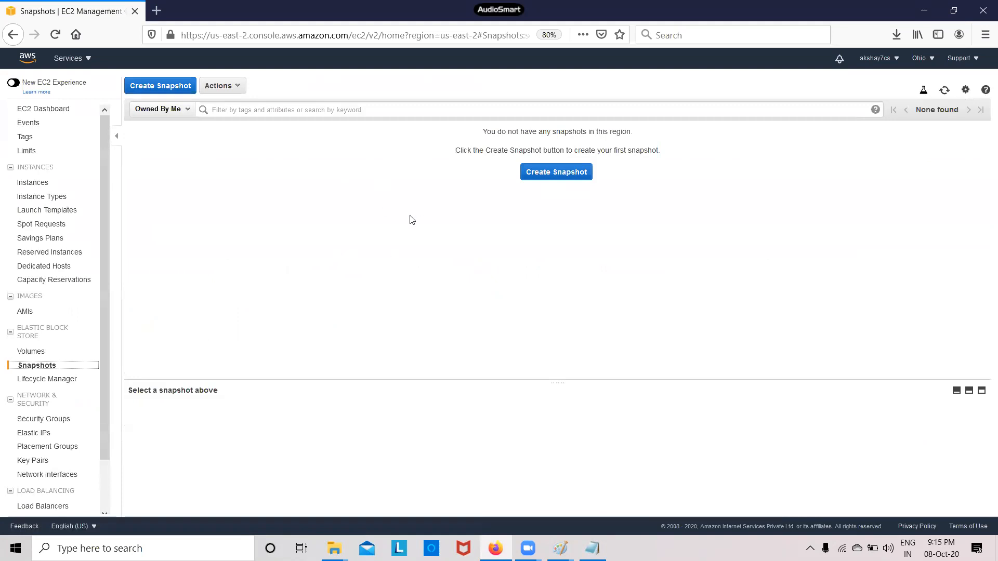
pyautogui.click(42, 356)
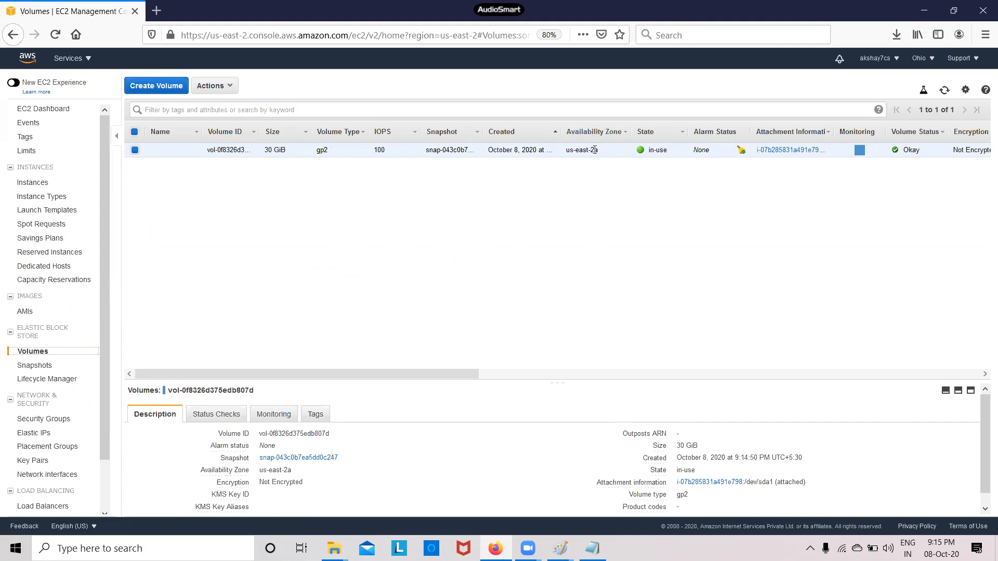
# Return to Instances and refresh until the new t2.micro instance shows as running
pyautogui.click(35, 183)
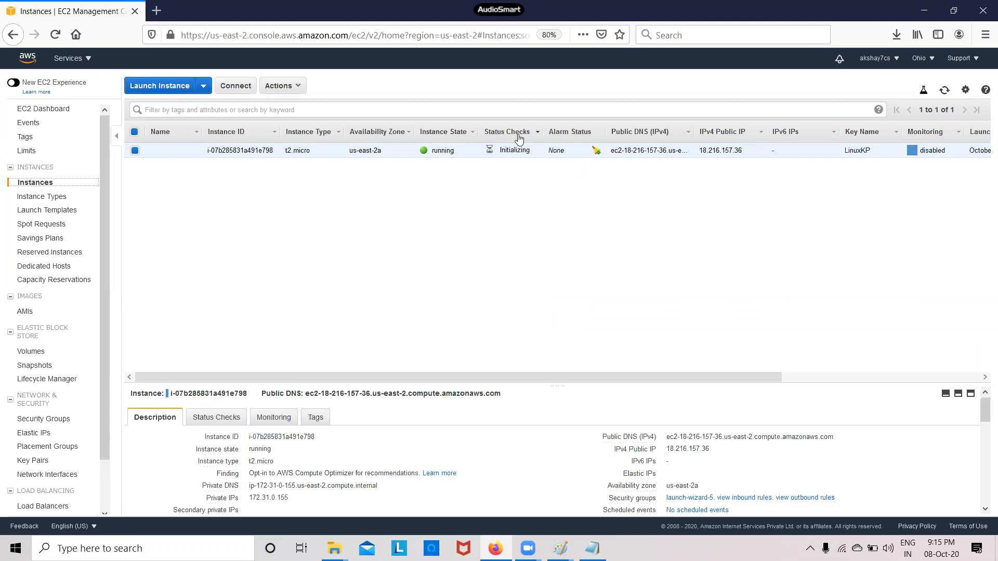
pyautogui.click(945, 90)
pyautogui.click(946, 91)
pyautogui.click(946, 91)
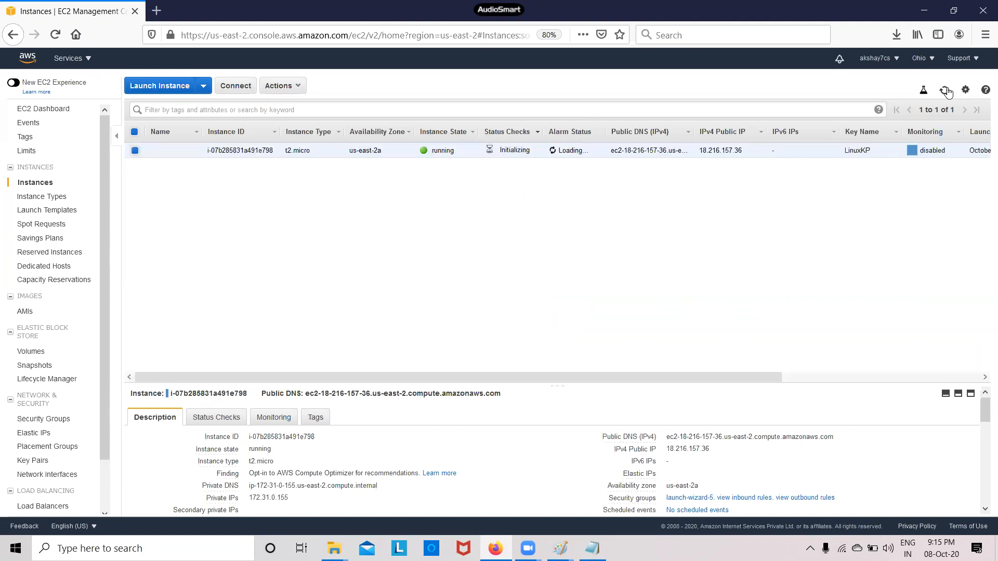
pyautogui.click(946, 90)
pyautogui.click(943, 96)
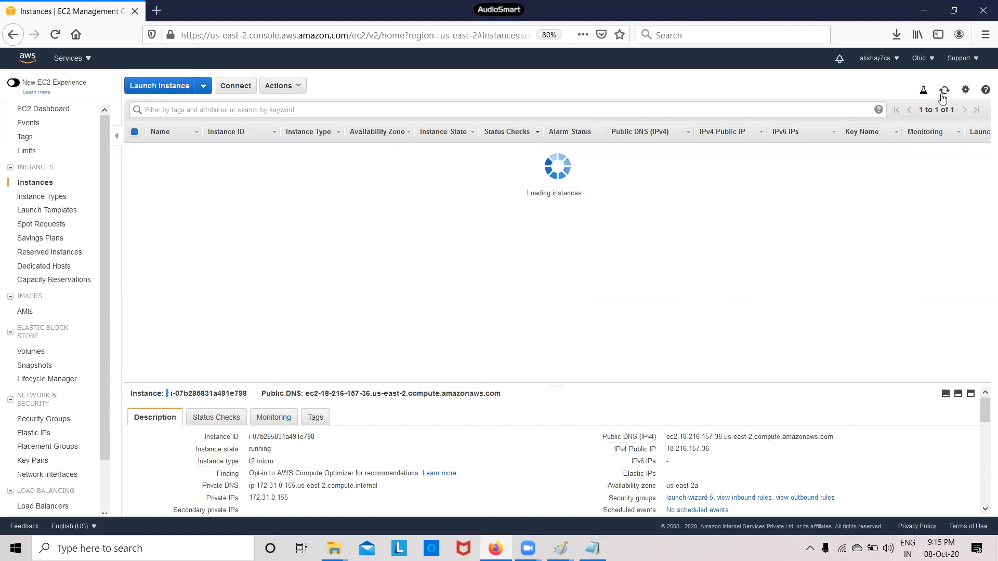
pyautogui.click(944, 96)
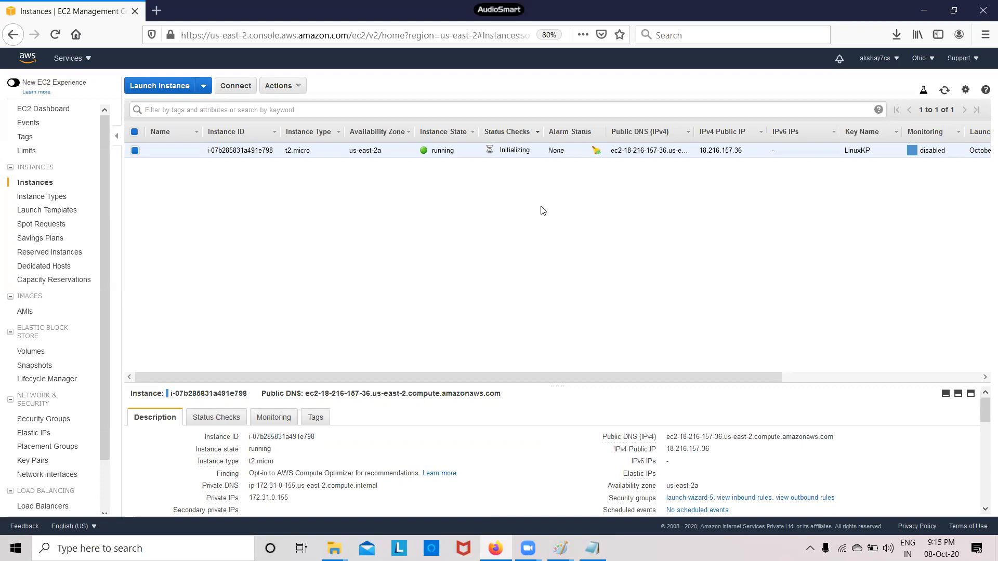
# Refresh the Instances list several times to update the instance status
pyautogui.click(943, 92)
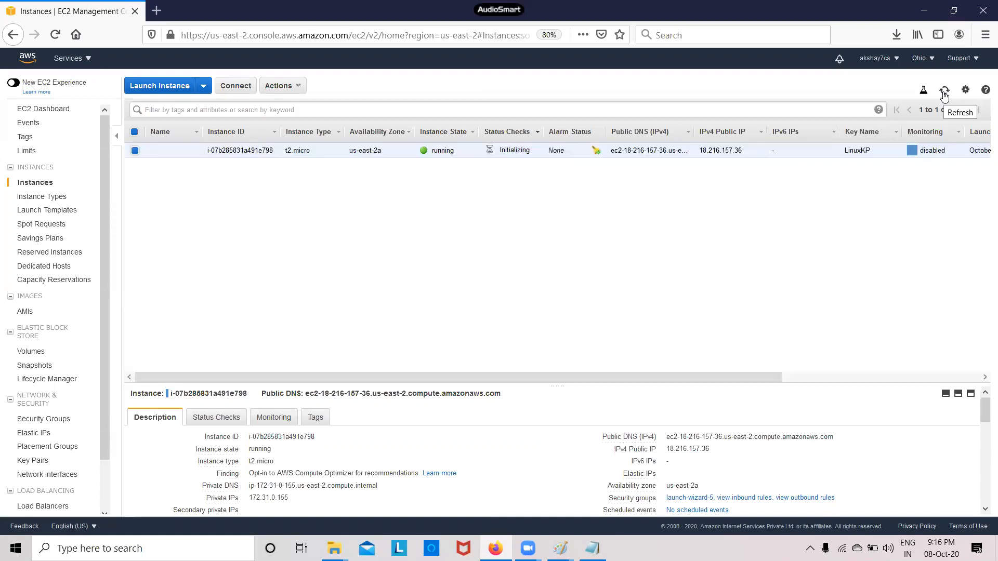
pyautogui.click(943, 92)
pyautogui.click(943, 92)
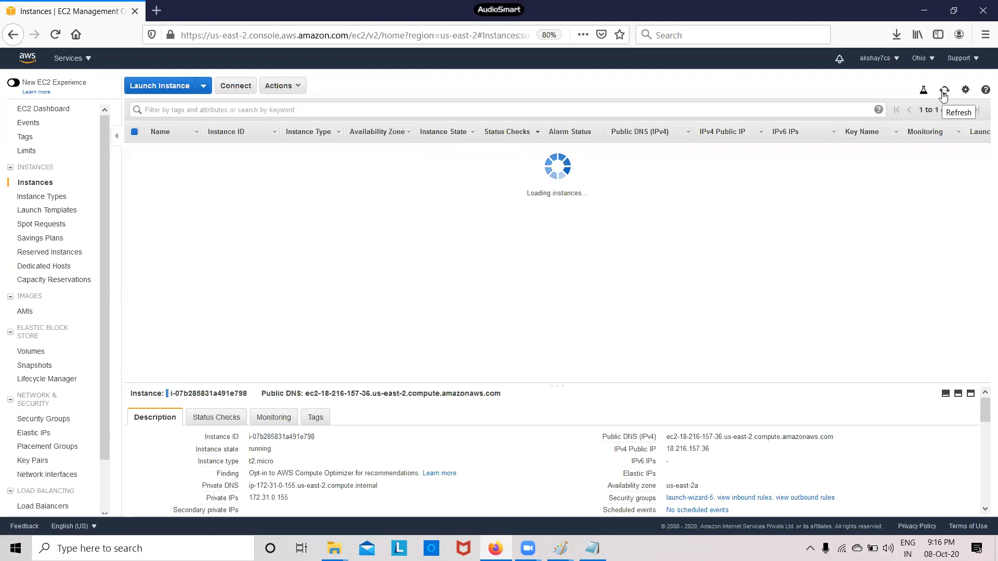
pyautogui.click(943, 93)
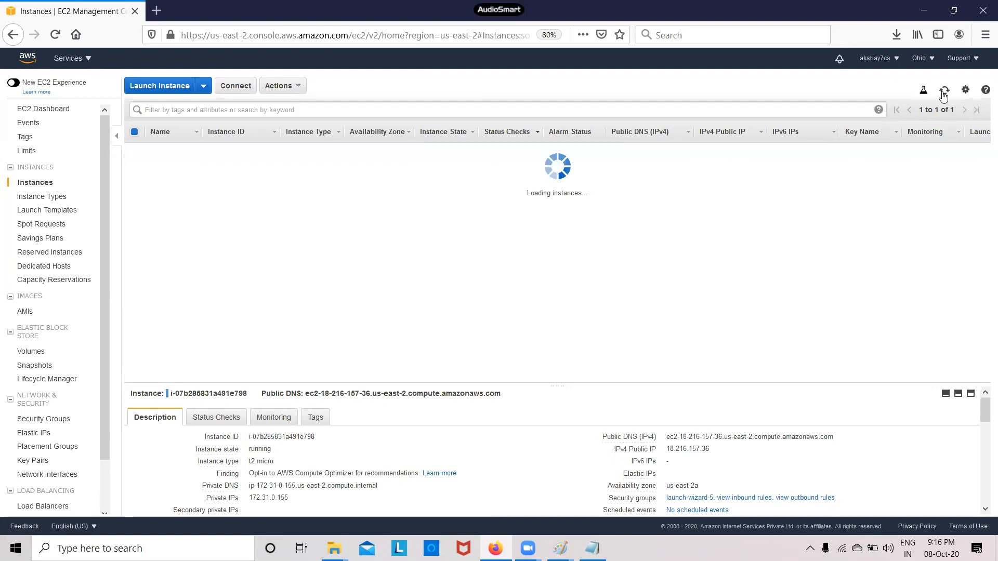
pyautogui.click(943, 92)
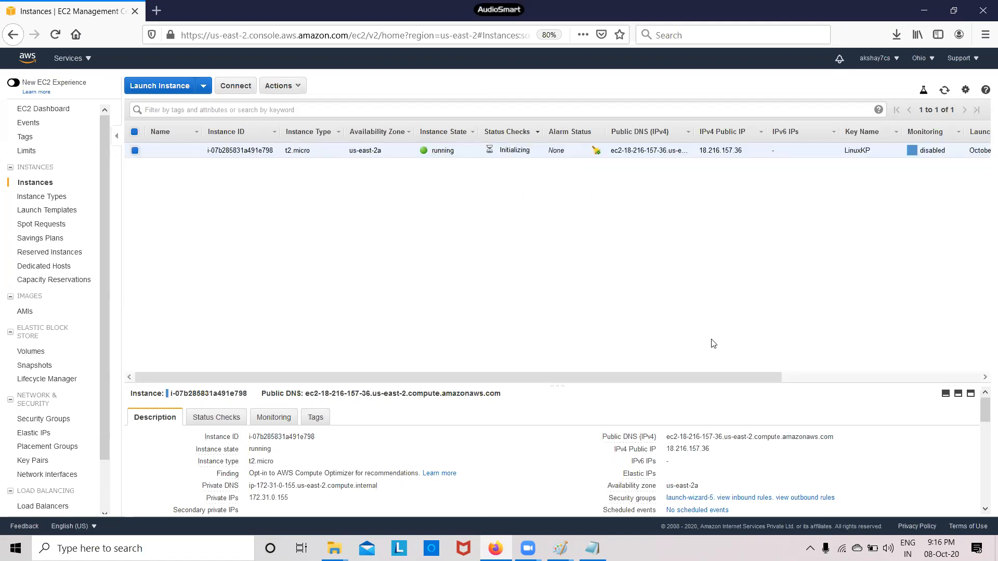
# Save the instance's Remote Desktop file to disk, try Get Password, and close the connection details
pyautogui.click(236, 86)
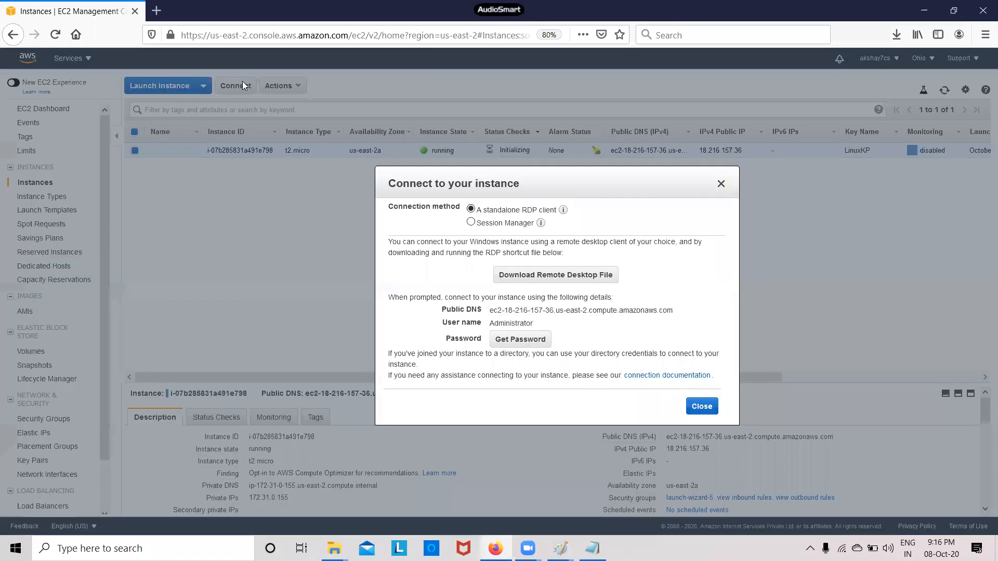
pyautogui.click(593, 281)
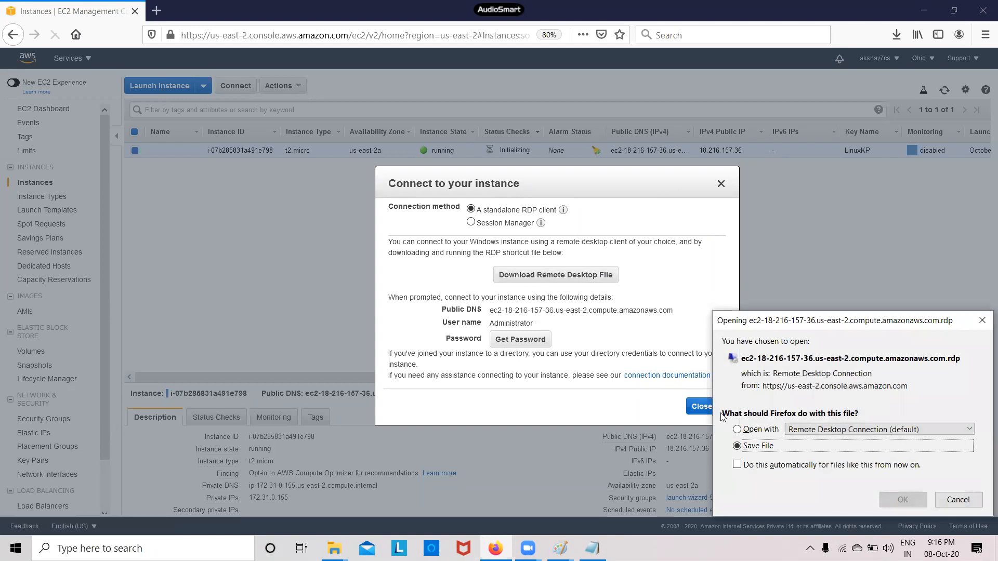
pyautogui.click(909, 500)
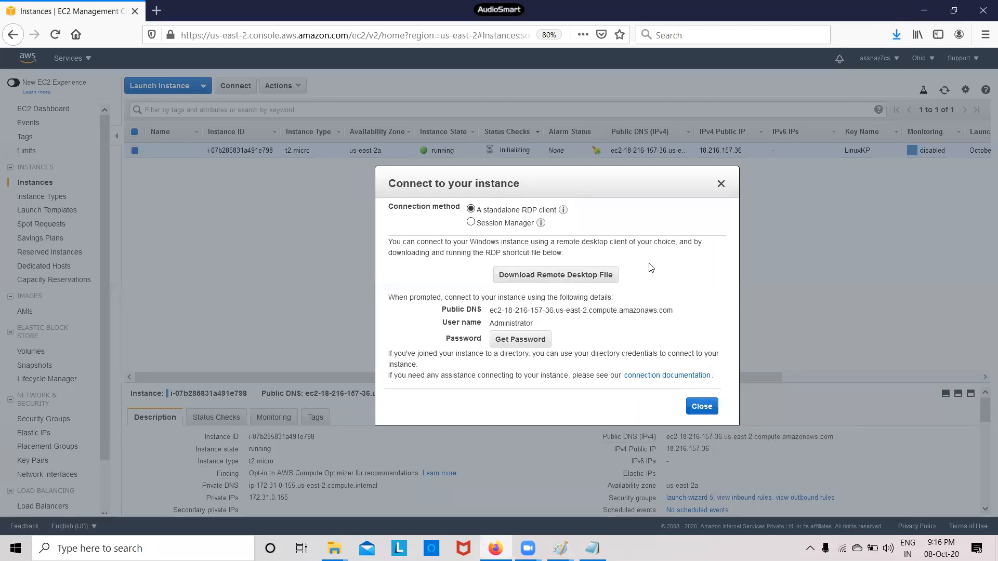
pyautogui.click(520, 339)
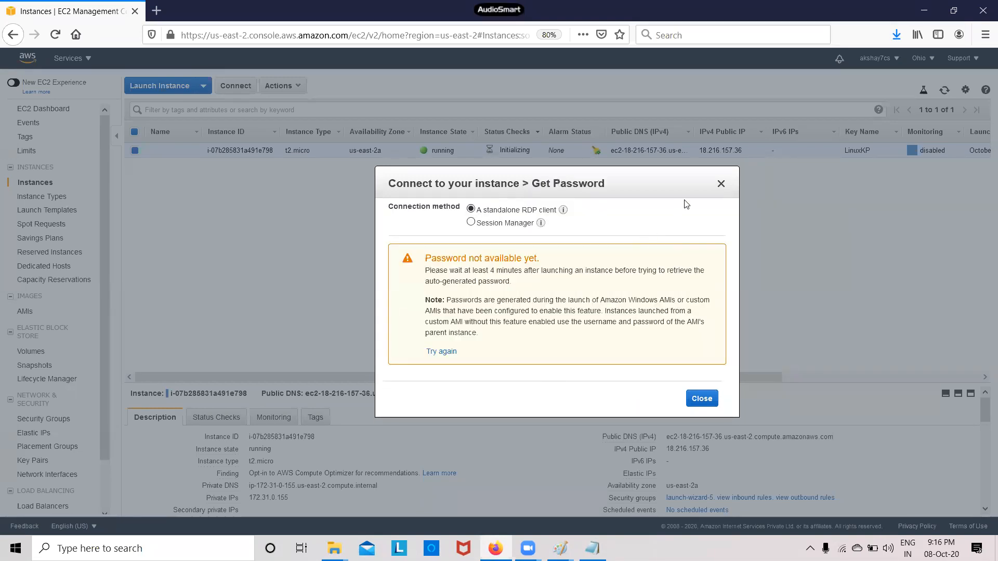
pyautogui.click(721, 183)
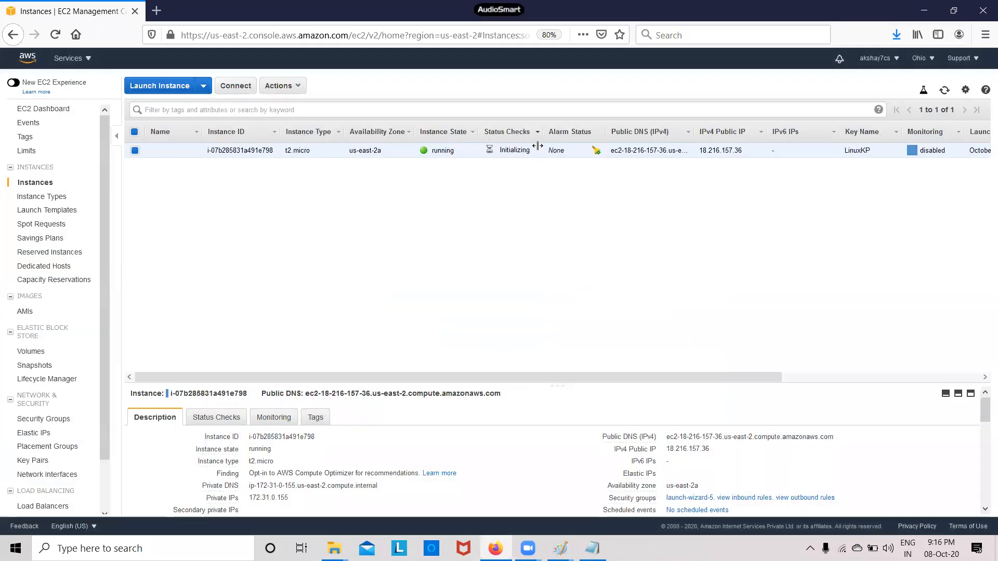
# Keep refreshing the instance list while the status checks initialize
pyautogui.click(945, 93)
pyautogui.click(944, 92)
pyautogui.click(943, 93)
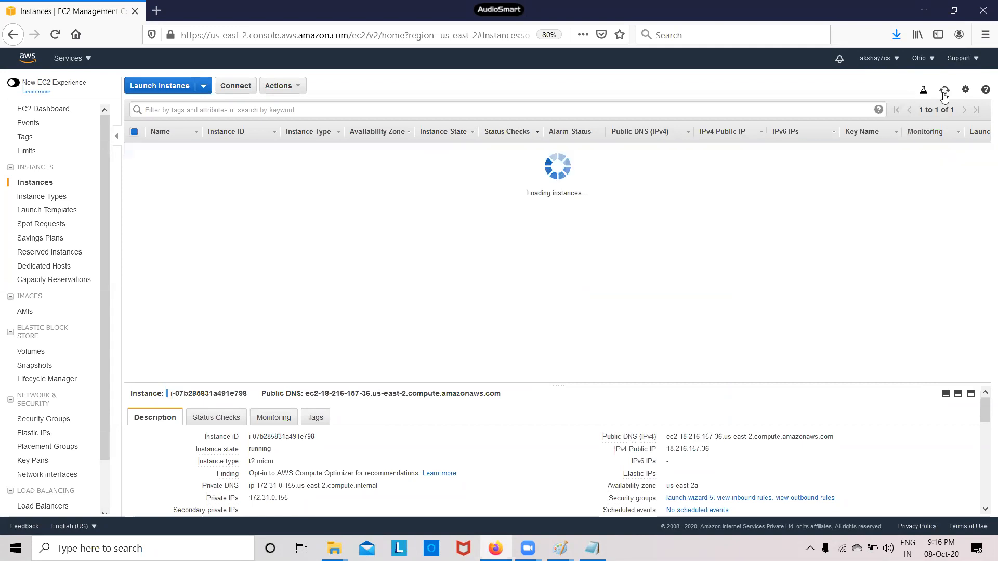
pyautogui.click(943, 93)
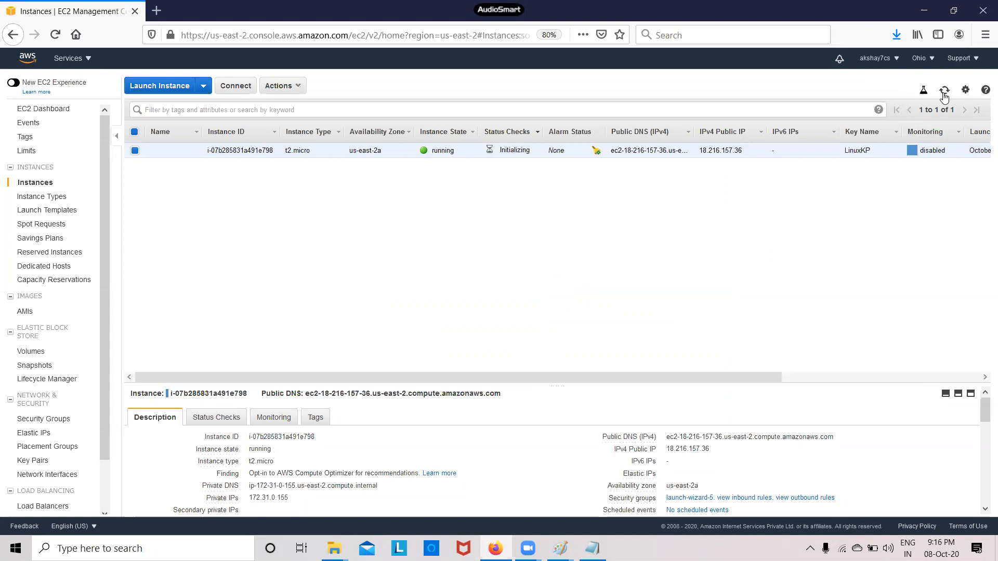
pyautogui.click(944, 94)
pyautogui.click(943, 94)
pyautogui.click(944, 94)
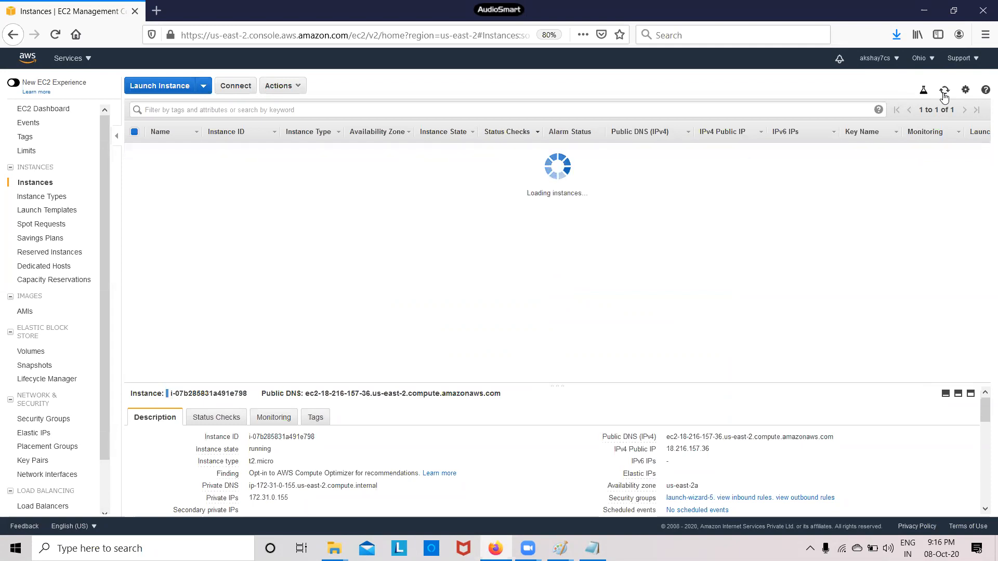
pyautogui.click(944, 93)
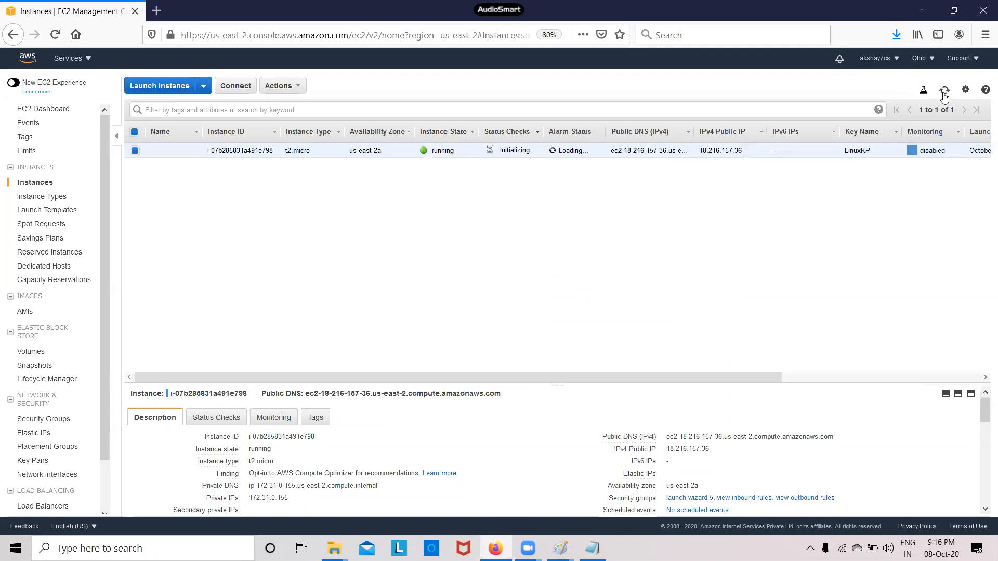
pyautogui.click(944, 94)
pyautogui.click(944, 94)
pyautogui.click(944, 94)
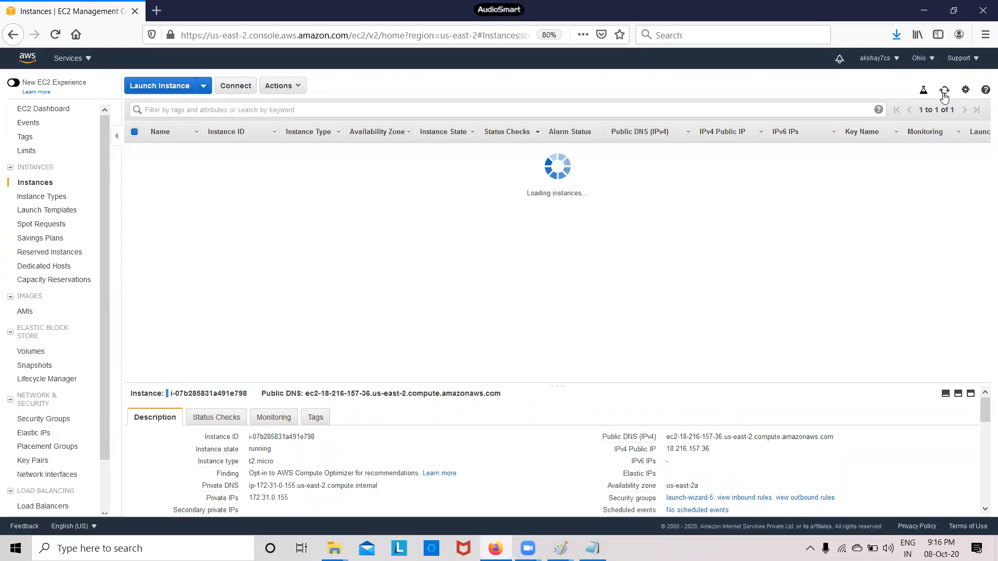
pyautogui.click(944, 95)
pyautogui.click(944, 94)
pyautogui.click(943, 94)
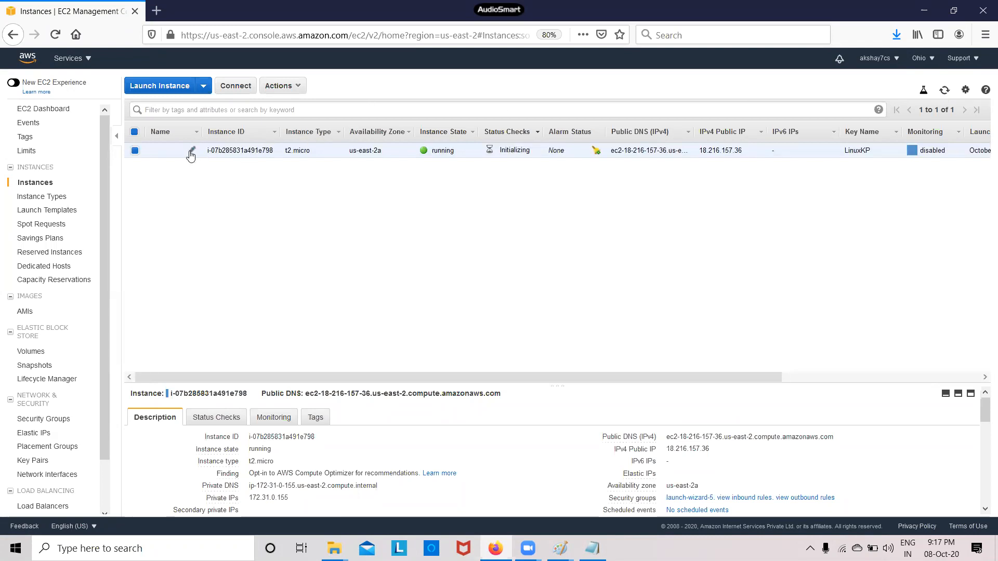
# Rename the t2.micro instance to WindowsServer and refresh the list
pyautogui.click(193, 151)
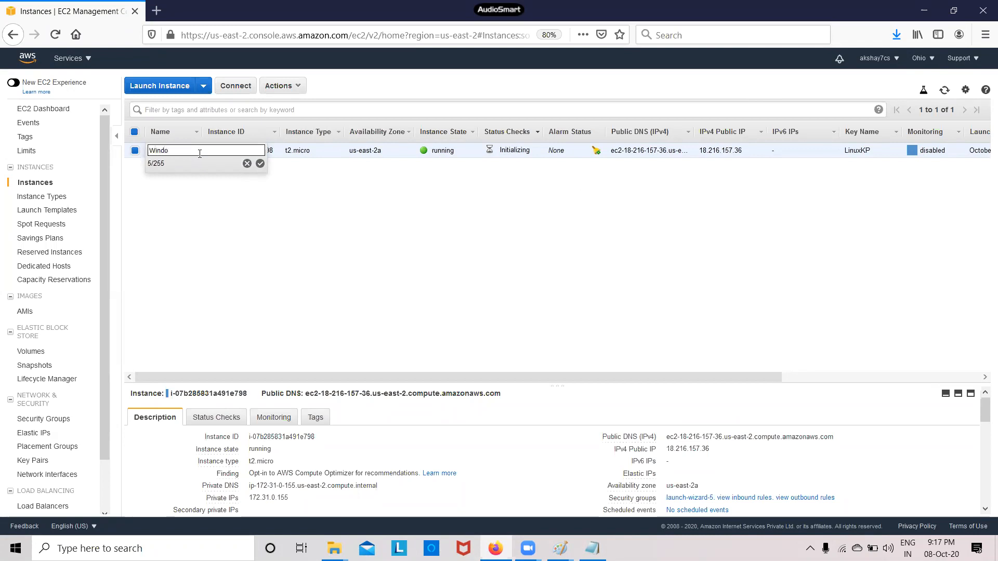
pyautogui.write('Server')
pyautogui.click(260, 163)
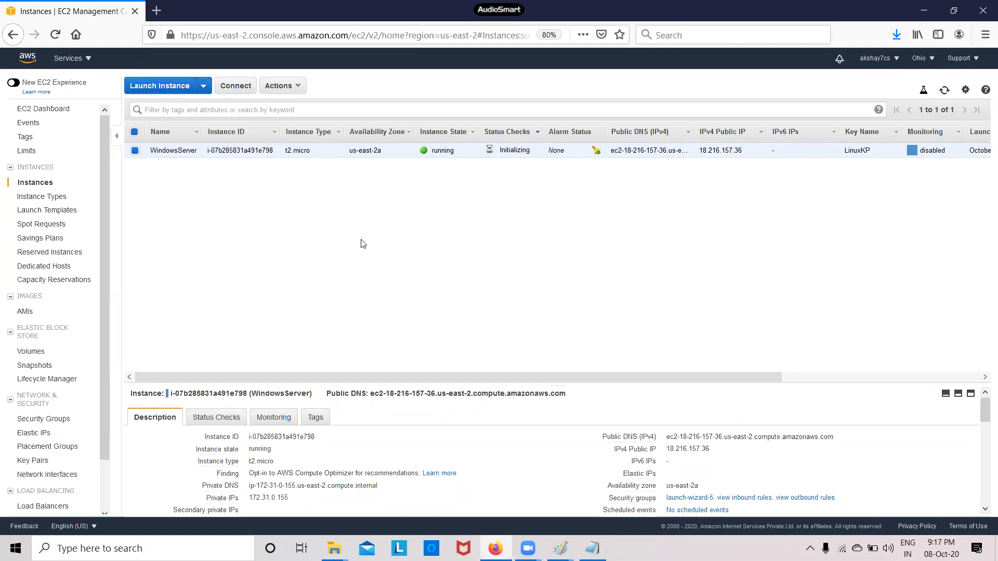
pyautogui.click(945, 91)
pyautogui.click(945, 91)
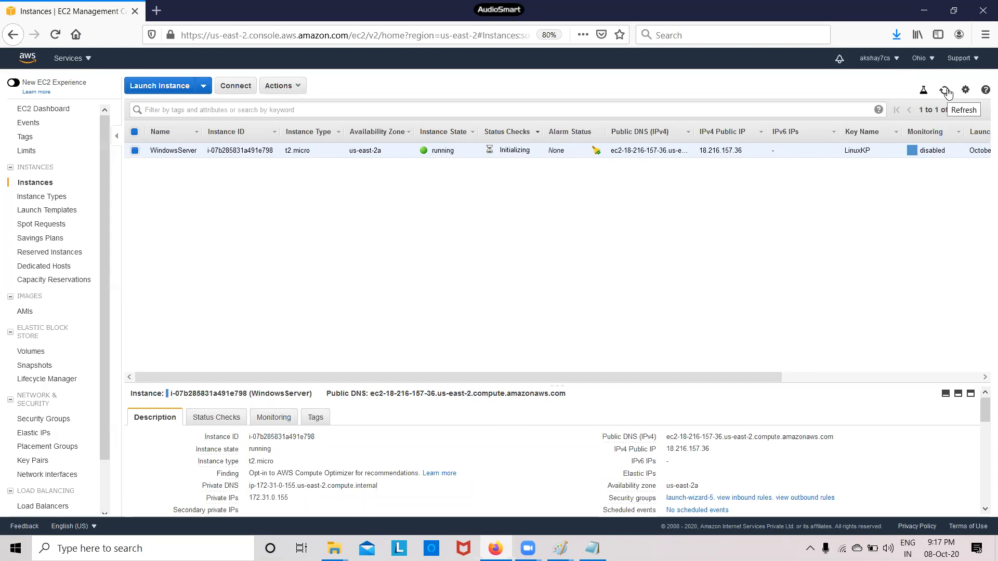
# Decrypt the Administrator password using the LinuxKP.pem key file and copy it
pyautogui.click(229, 86)
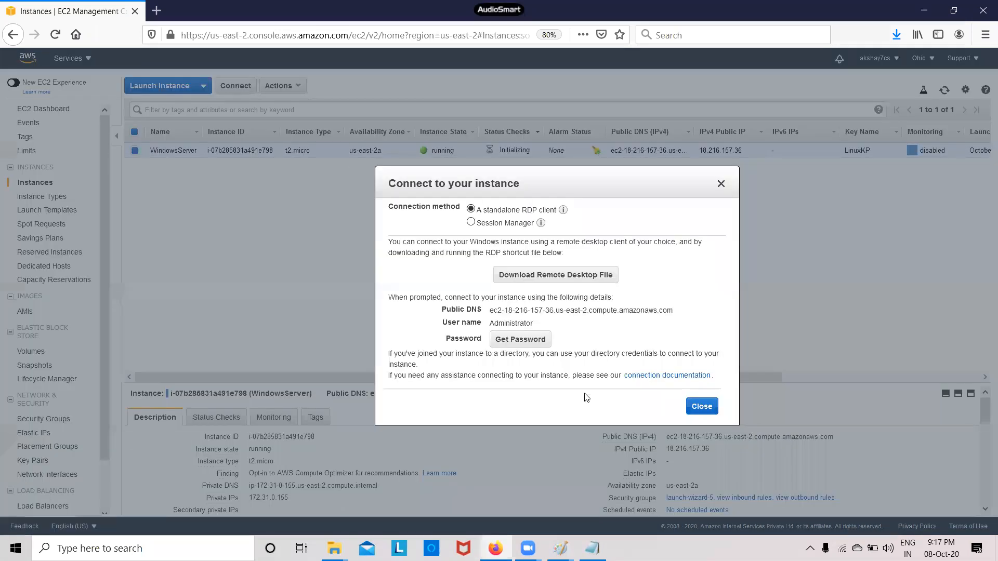
pyautogui.click(520, 339)
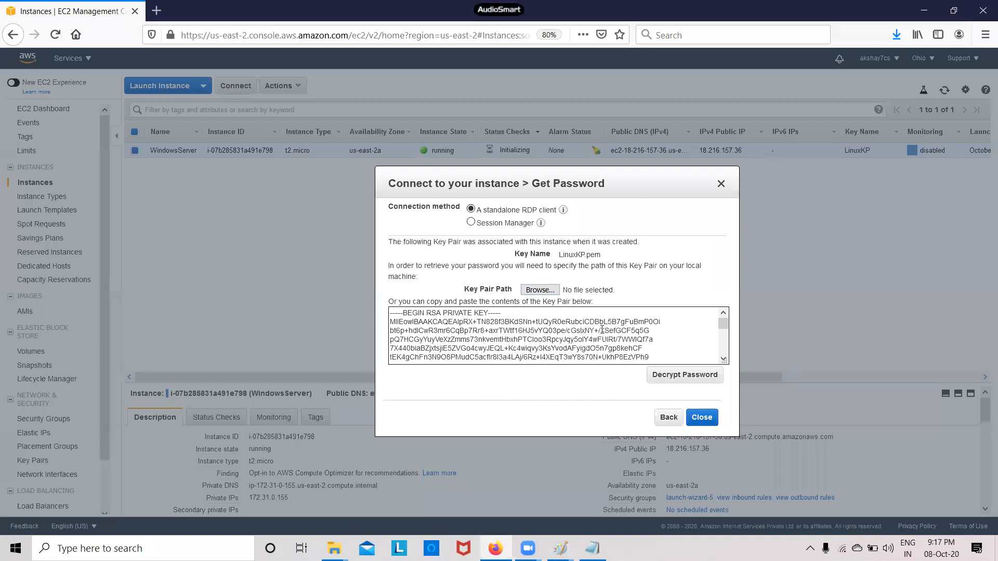
pyautogui.click(551, 292)
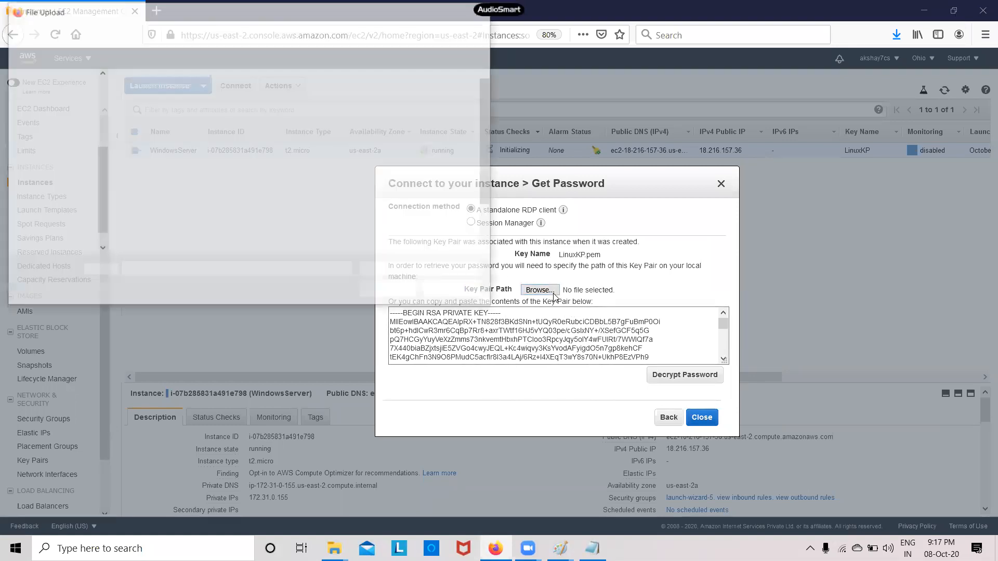
pyautogui.click(232, 202)
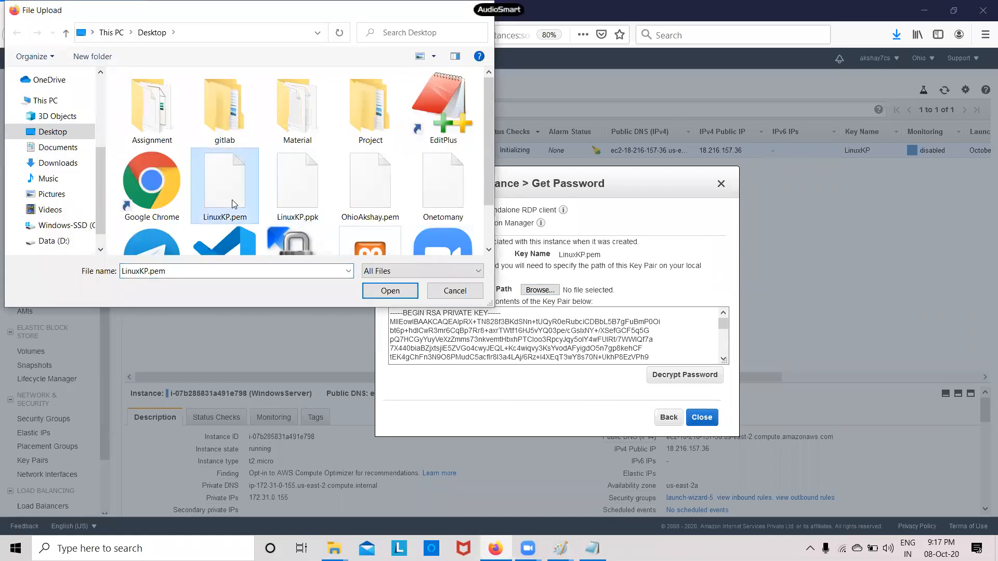
pyautogui.click(390, 290)
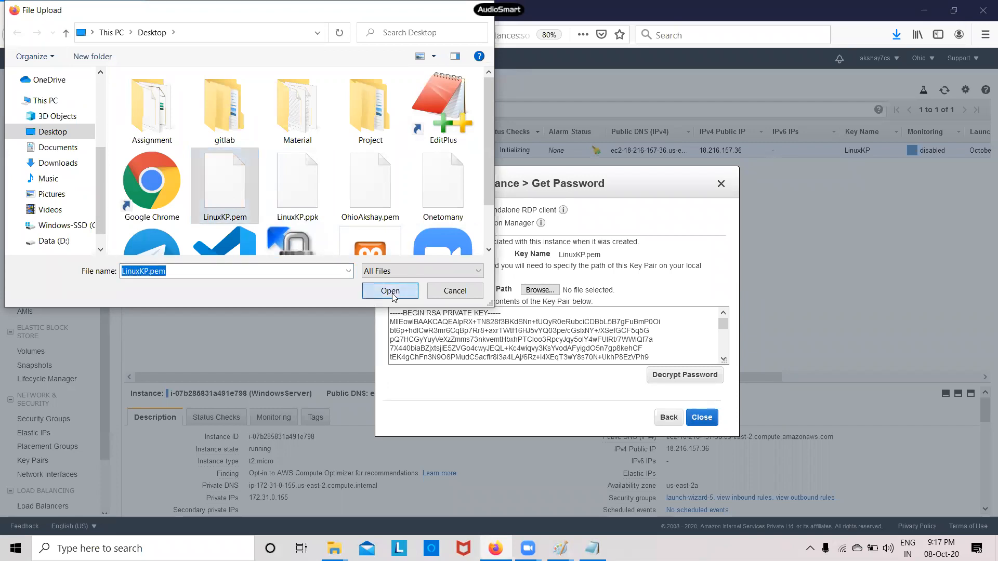
pyautogui.click(695, 378)
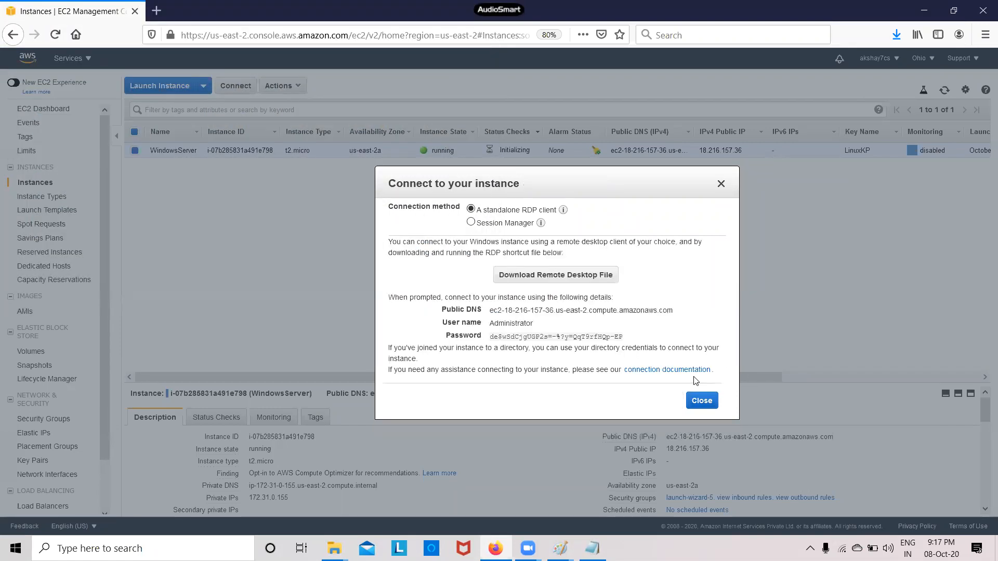
pyautogui.click(628, 338)
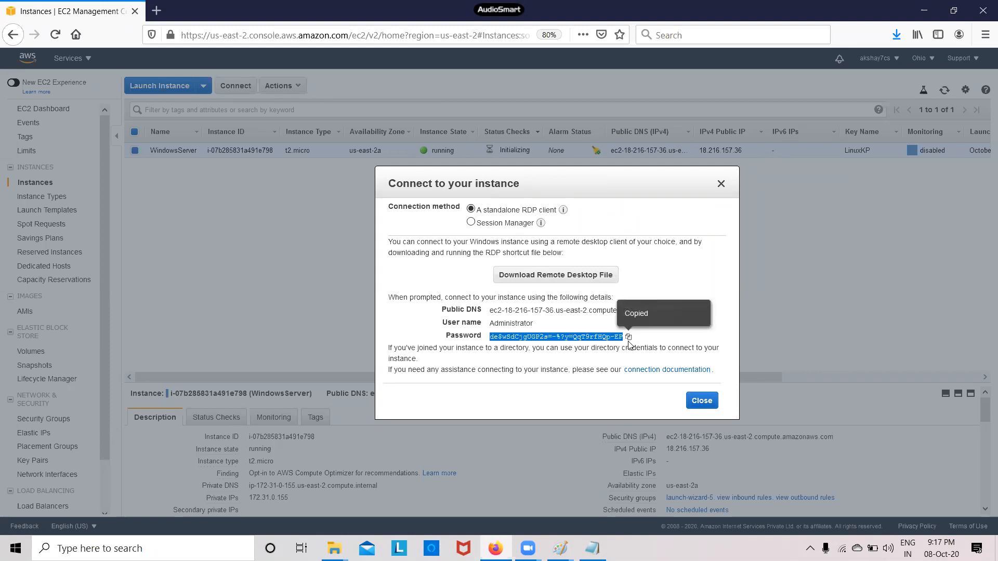
# Paste the password into the Notepad notes below /dev/sda1 and close the connection details
pyautogui.hotkey('alt', 'Tab')
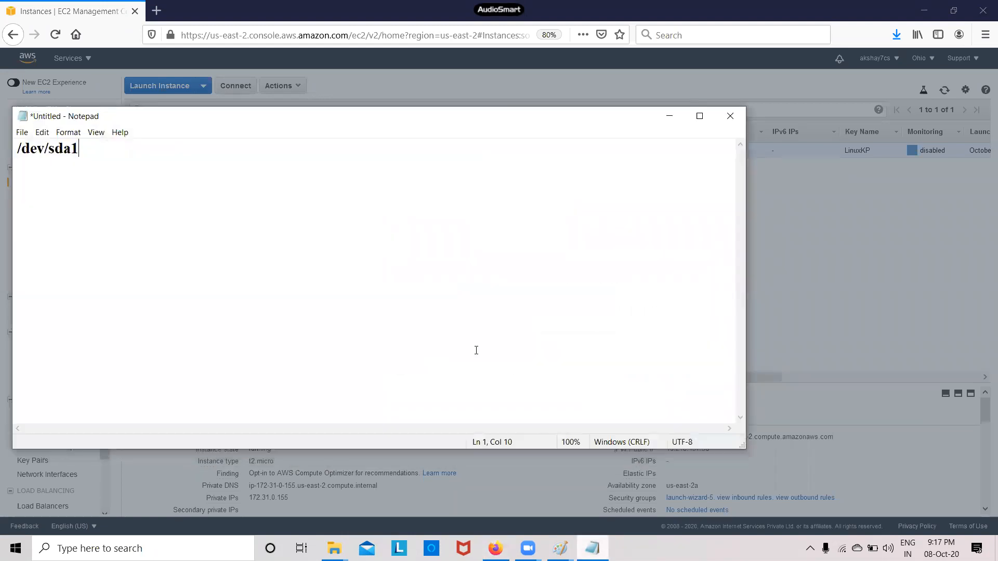
pyautogui.press('Return')
pyautogui.press('Return')
pyautogui.hotkey('ctrl', 'v')
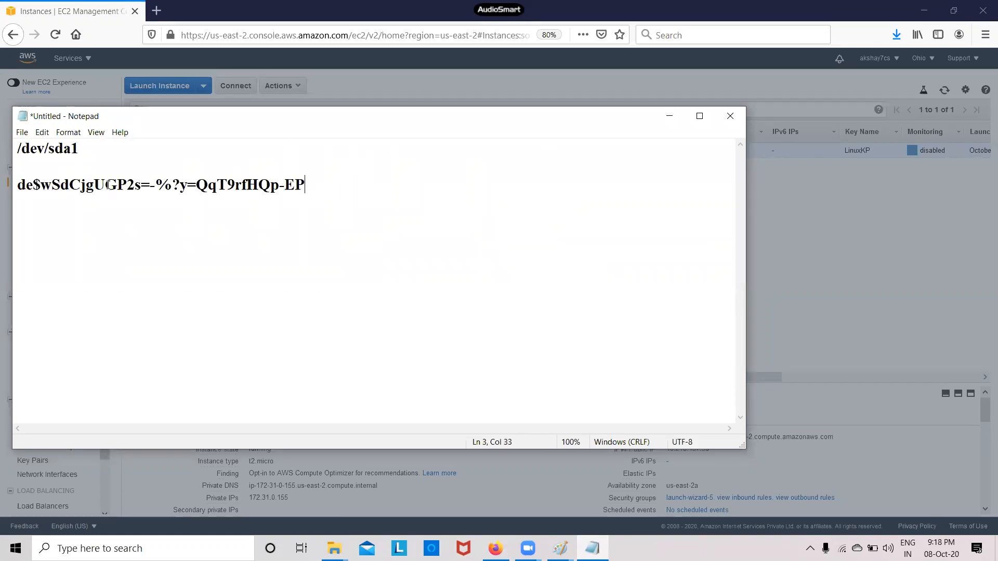
pyautogui.click(668, 117)
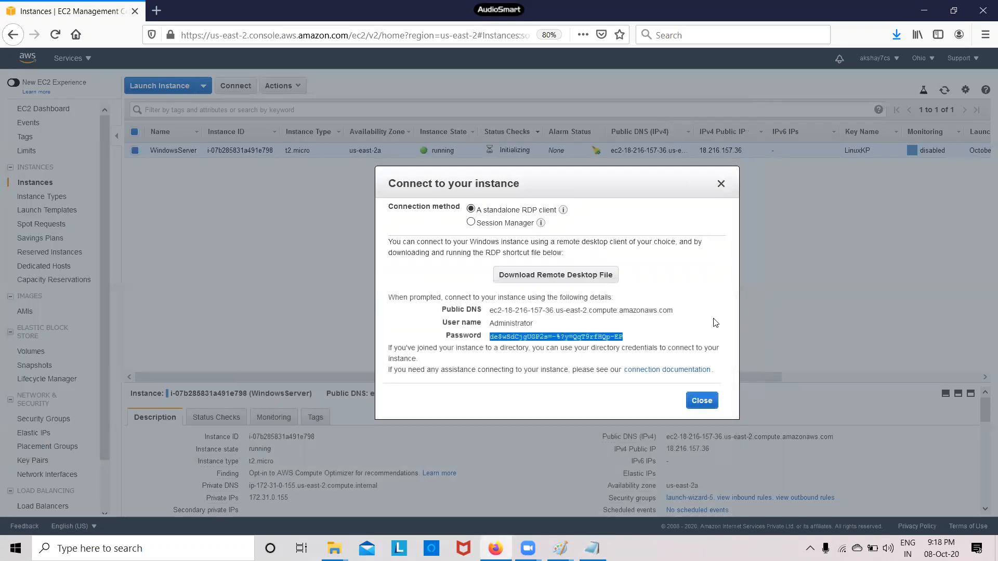
pyautogui.click(708, 403)
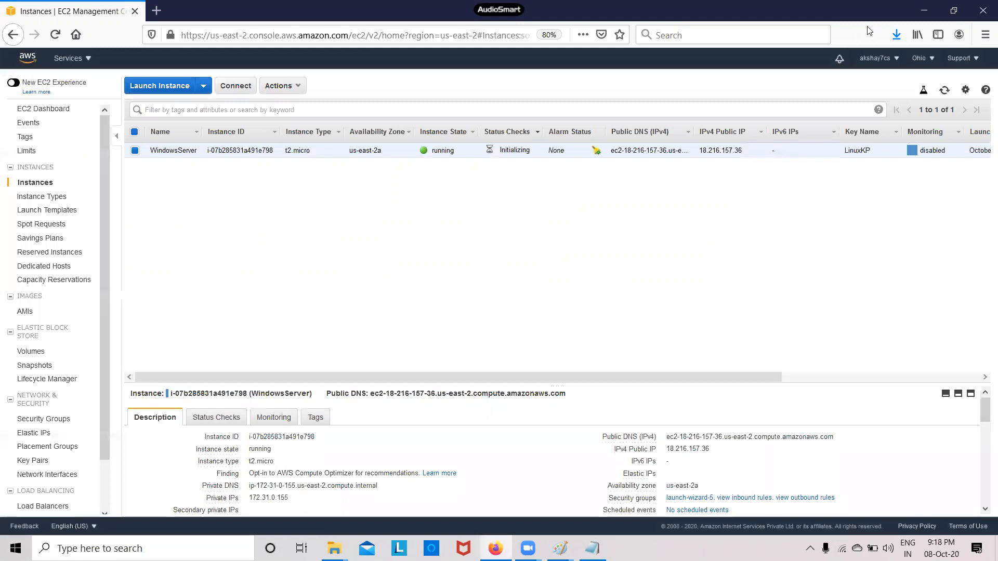
# Launch the downloaded RDP file, log in with the pasted Administrator password, and accept the certificate
pyautogui.click(896, 35)
pyautogui.click(784, 73)
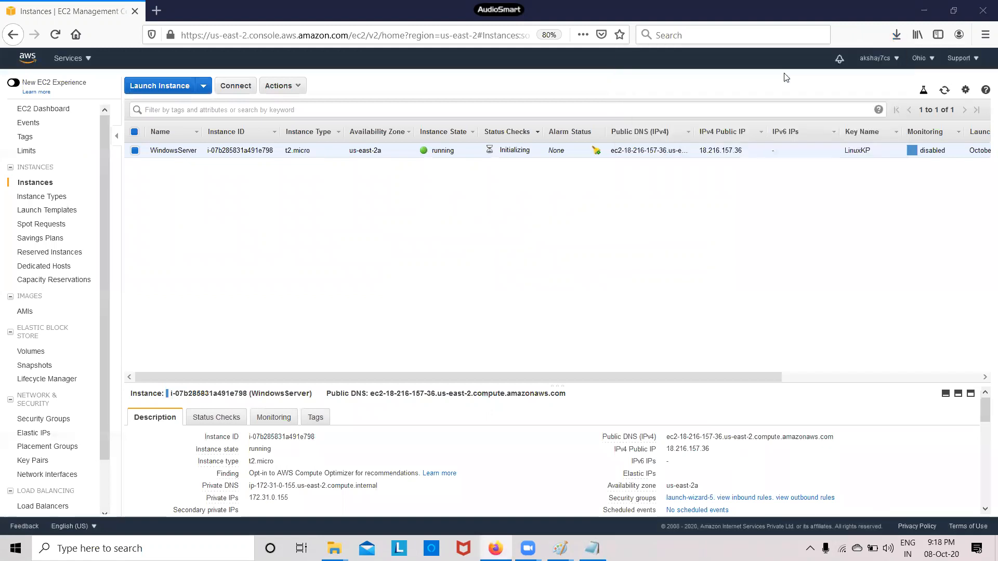
pyautogui.click(595, 343)
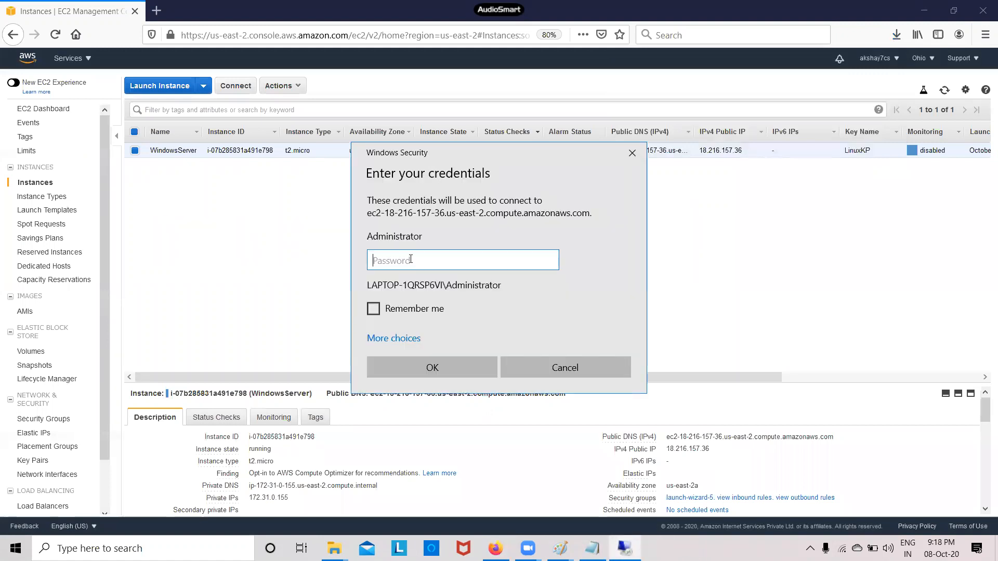
pyautogui.rightClick(410, 262)
pyautogui.click(429, 277)
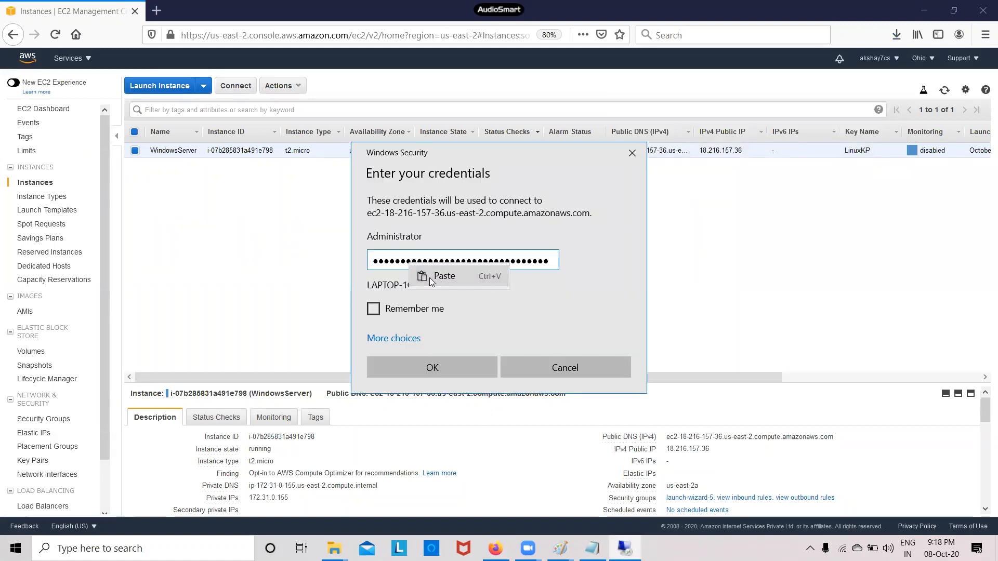
pyautogui.click(469, 365)
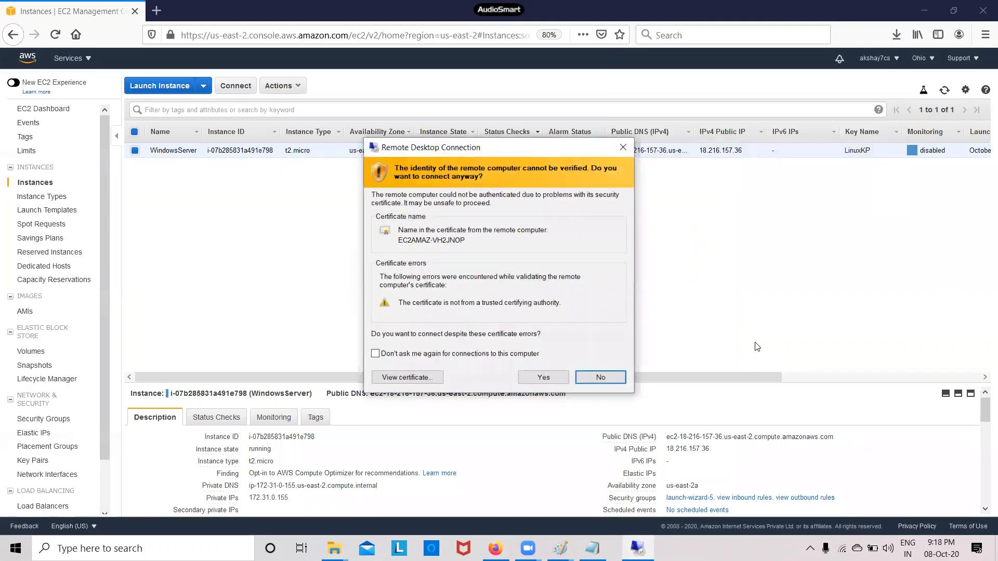
pyautogui.click(544, 380)
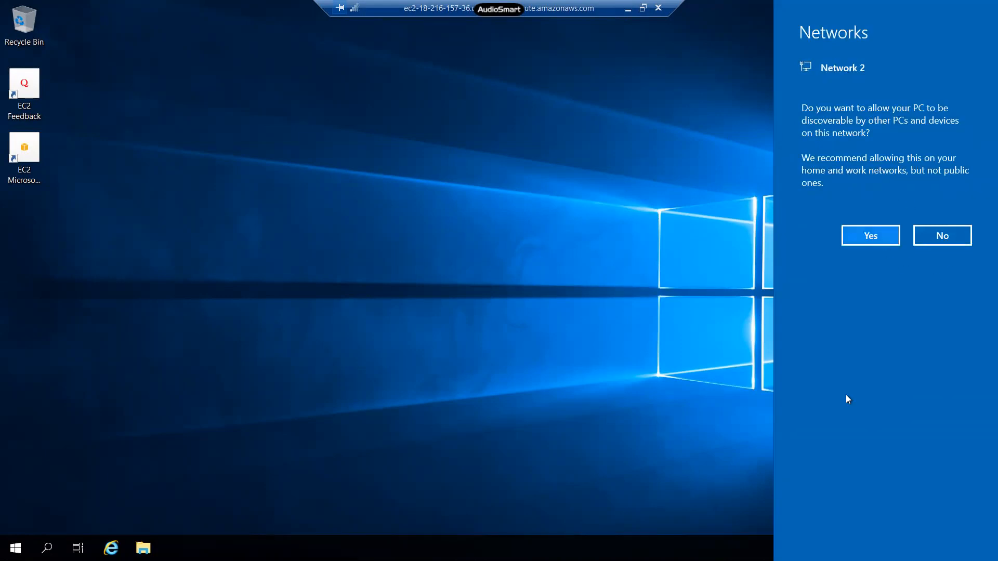
# Answer Yes to the network discoverability prompt and add a desktop folder named Sunny
pyautogui.click(871, 235)
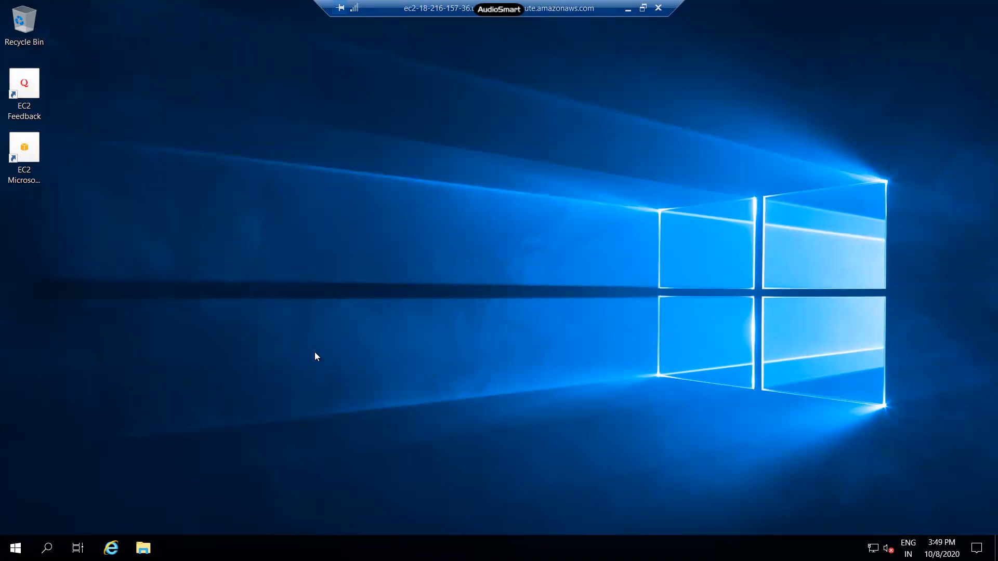
pyautogui.rightClick(158, 147)
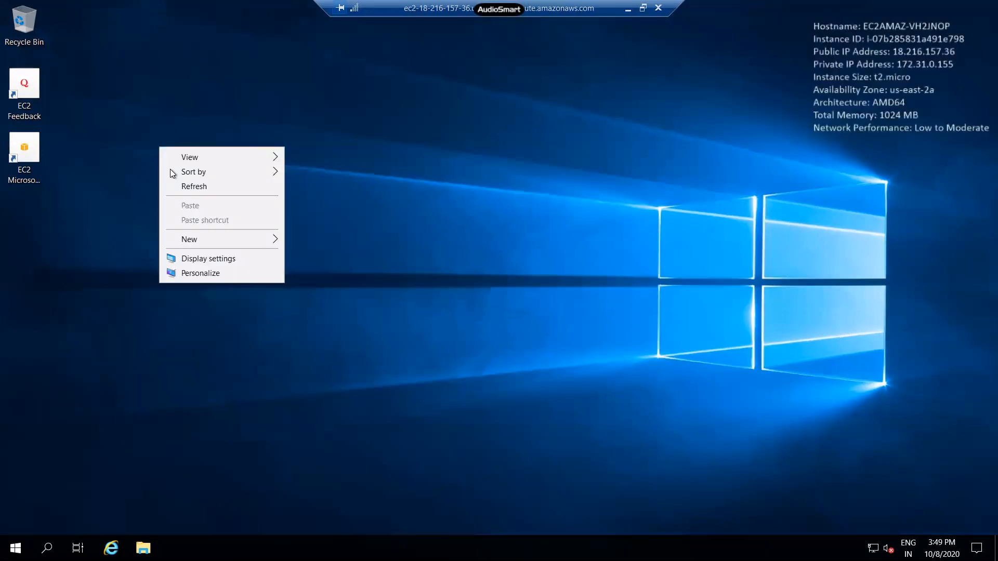
pyautogui.moveTo(211, 241)
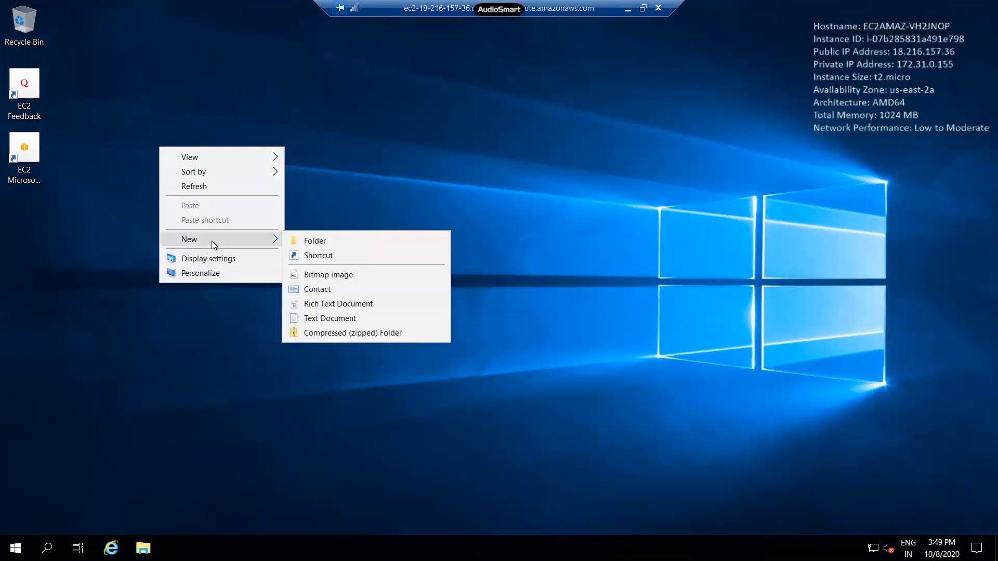
pyautogui.click(351, 244)
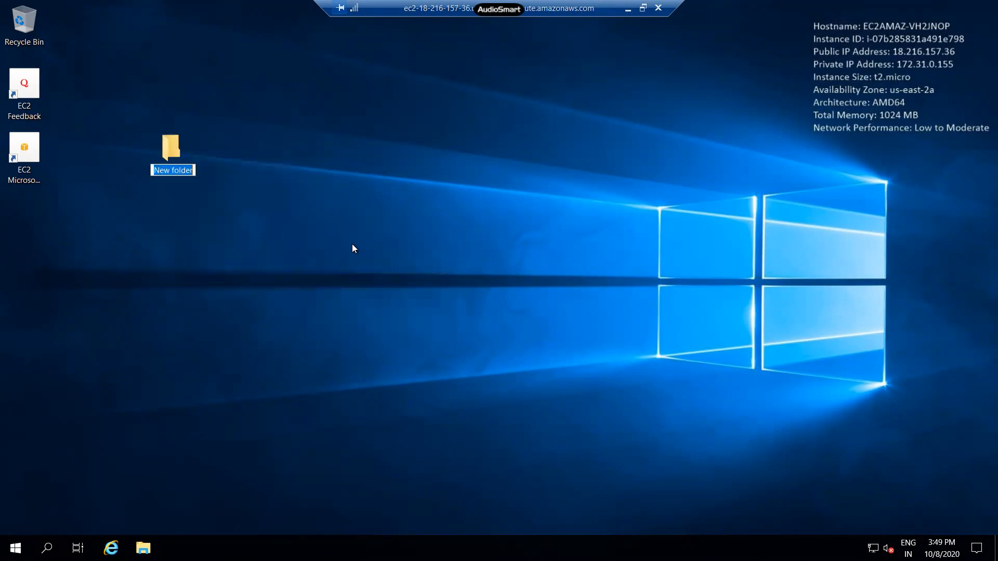
pyautogui.write('Sunny')
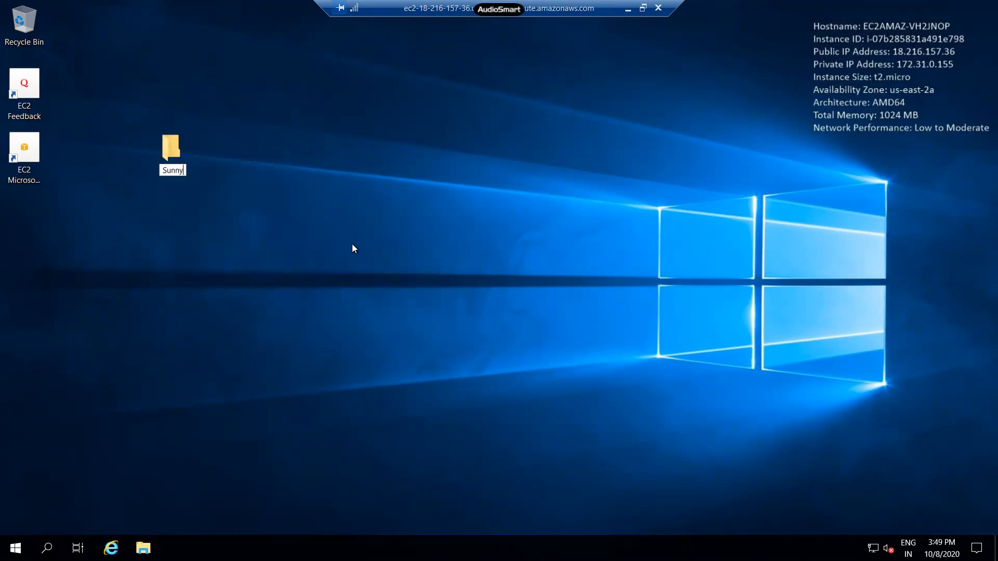
pyautogui.press('Return')
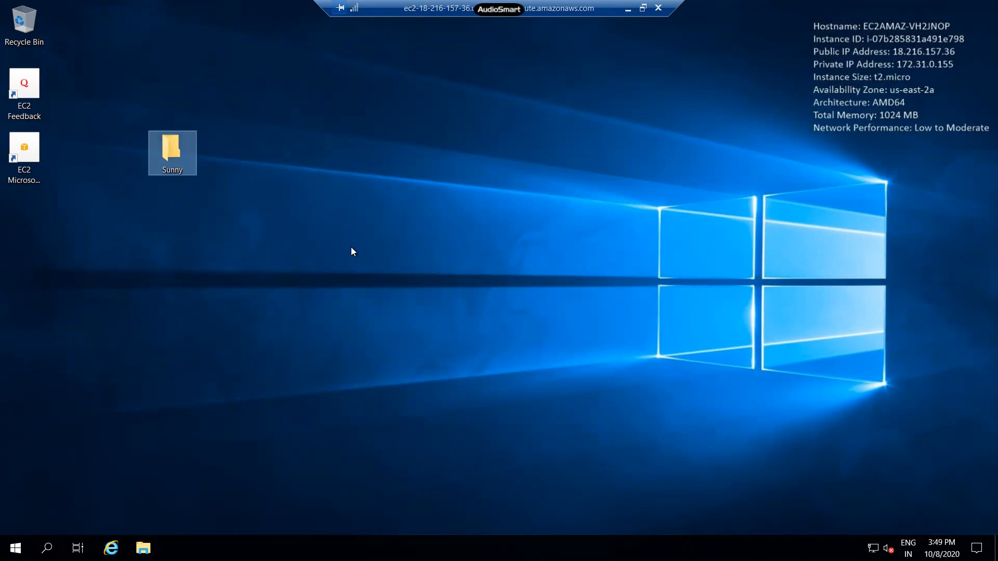
# Create a new folder named Test at the root of Local Disk (C:) in File Explorer
pyautogui.click(159, 530)
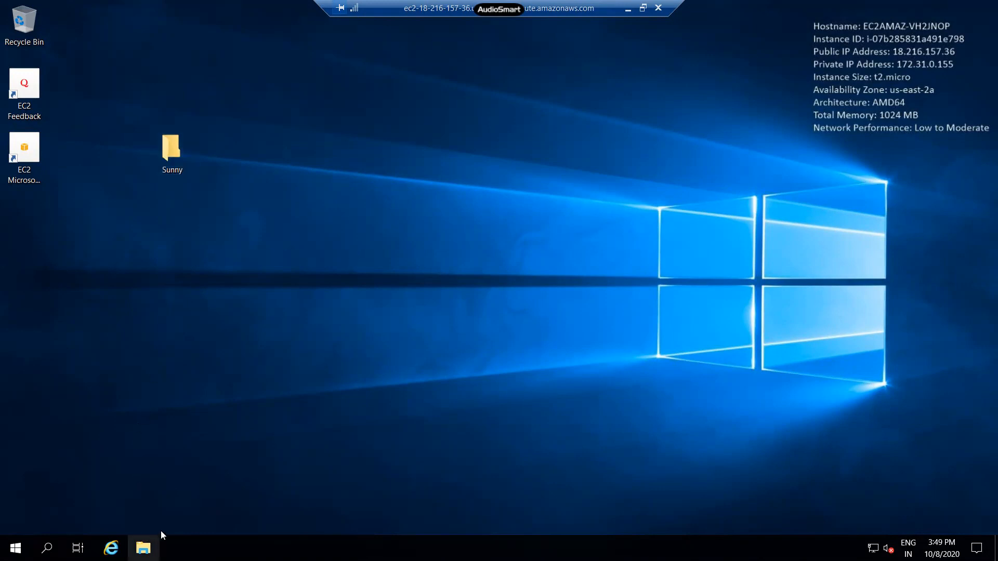
pyautogui.press('super+e')
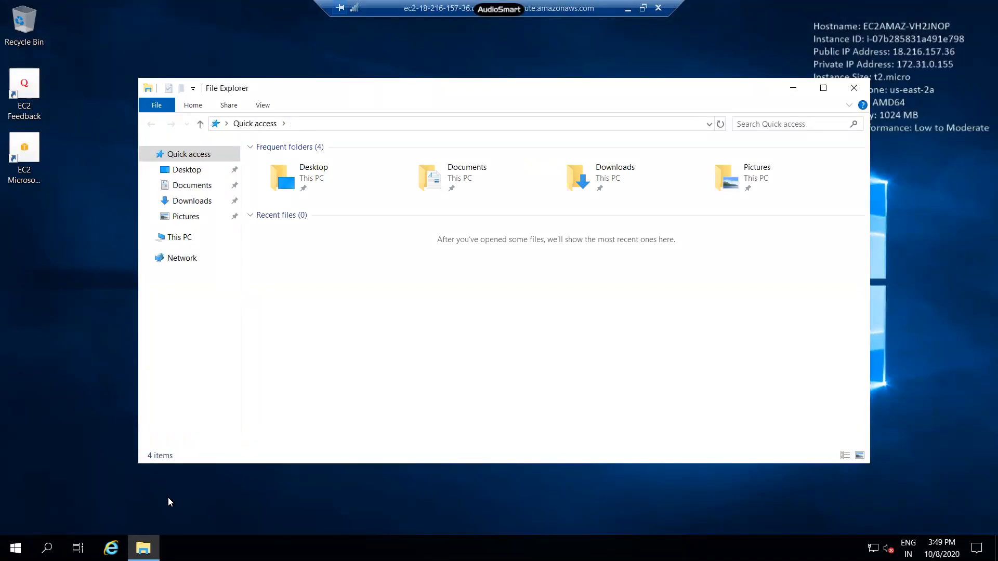
pyautogui.click(194, 242)
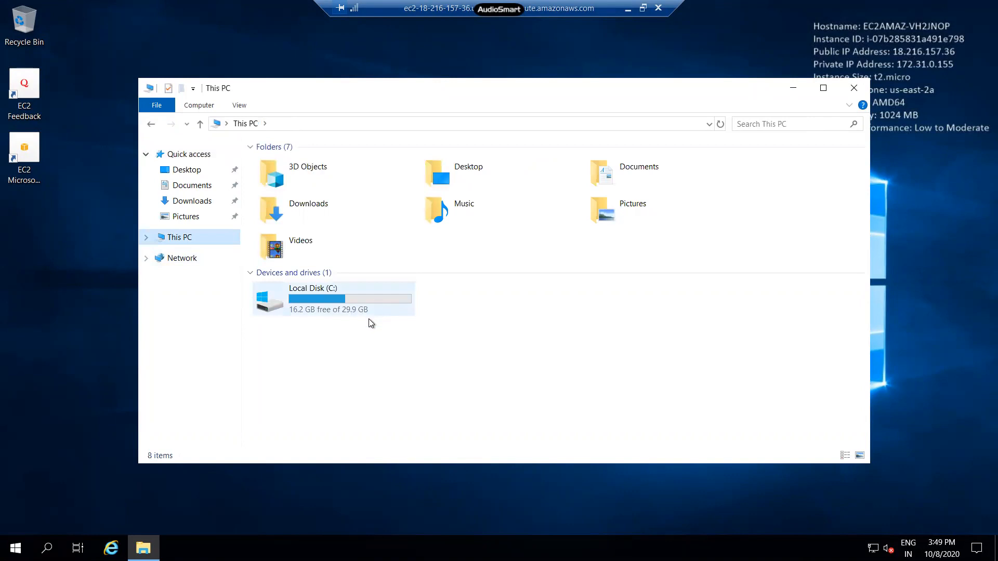
pyautogui.click(363, 308)
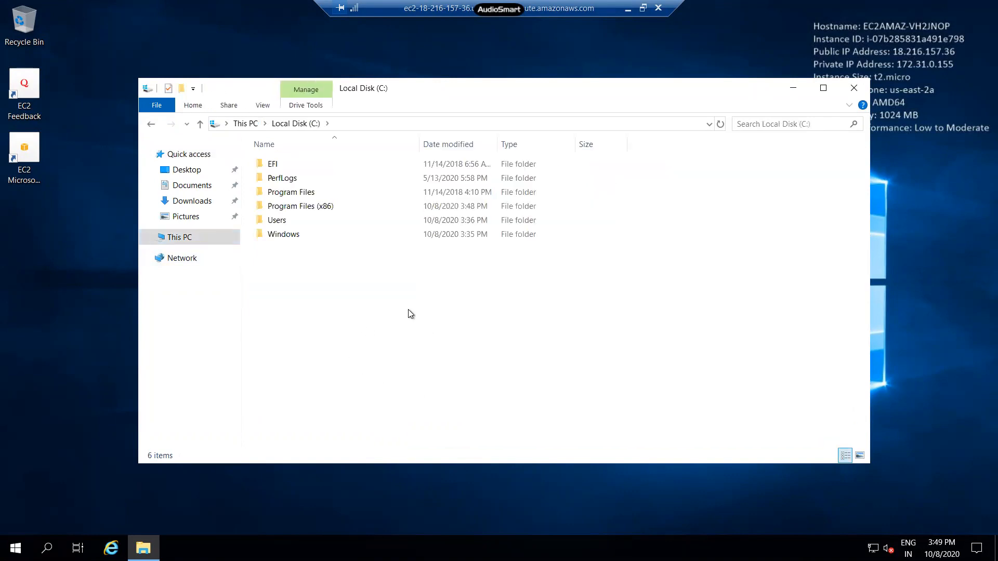
pyautogui.rightClick(349, 311)
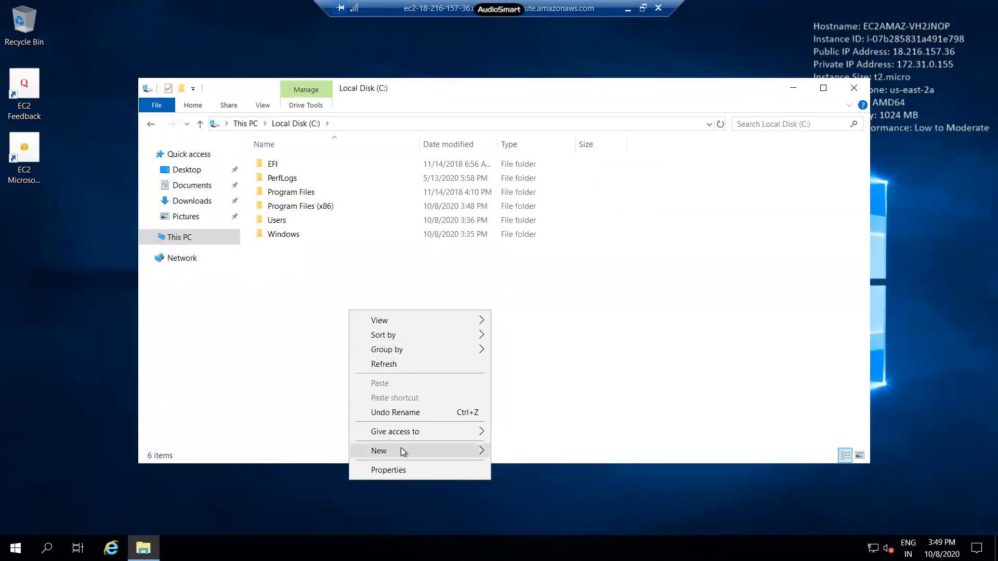
pyautogui.moveTo(401, 450)
pyautogui.click(514, 452)
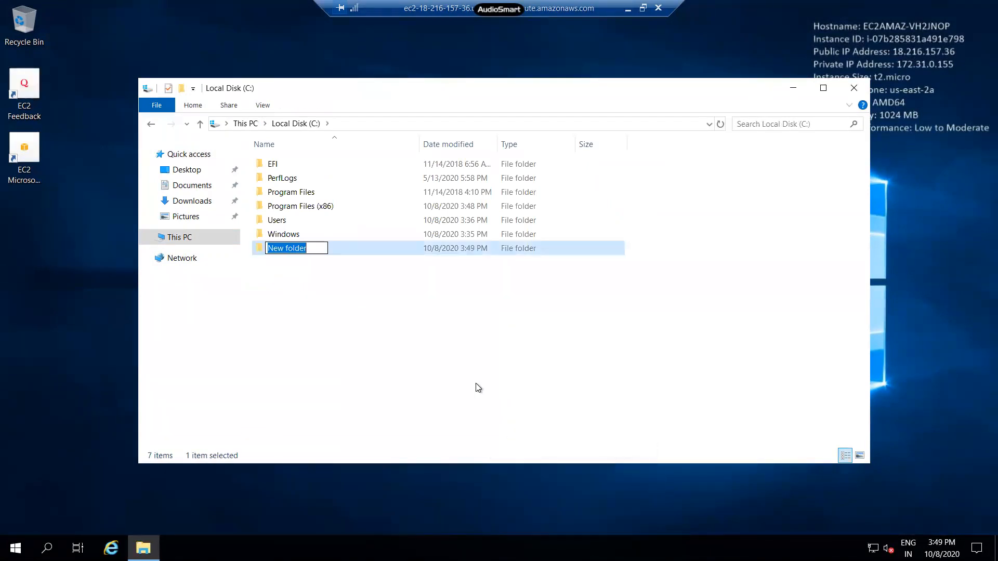
pyautogui.write('T')
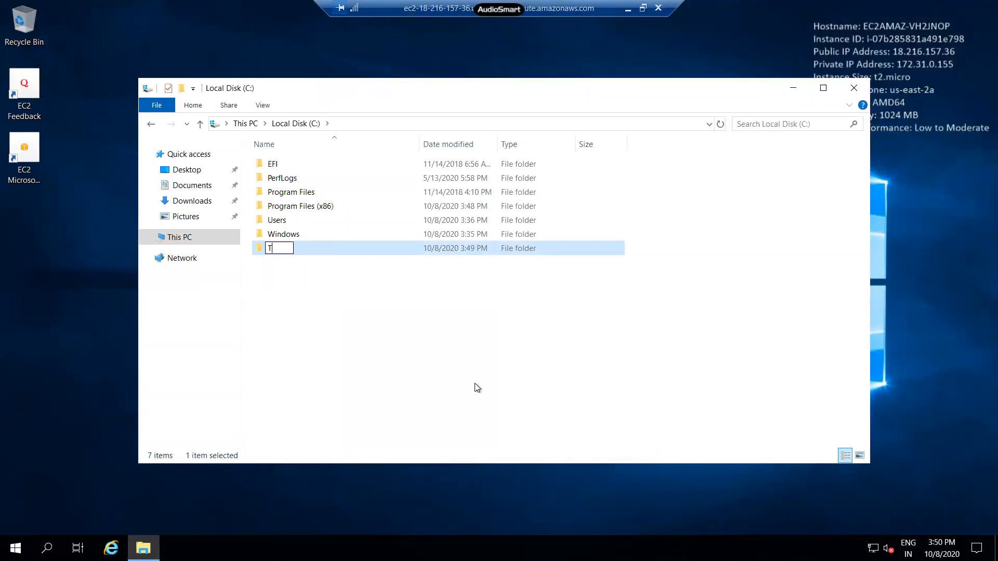
pyautogui.write('est')
pyautogui.click(477, 388)
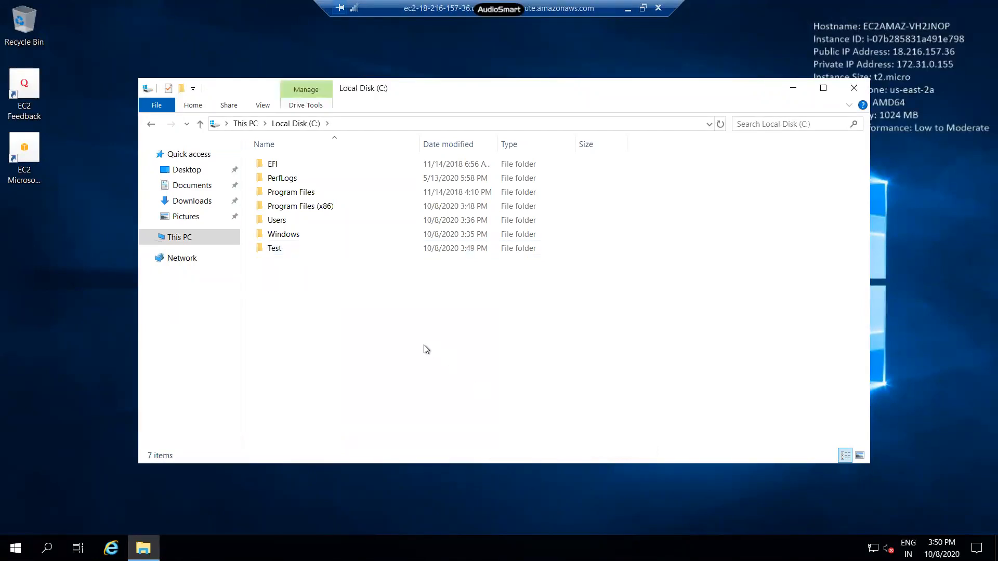
# Close File Explorer and minimise the Remote Desktop session to return to the EC2 console
pyautogui.click(856, 90)
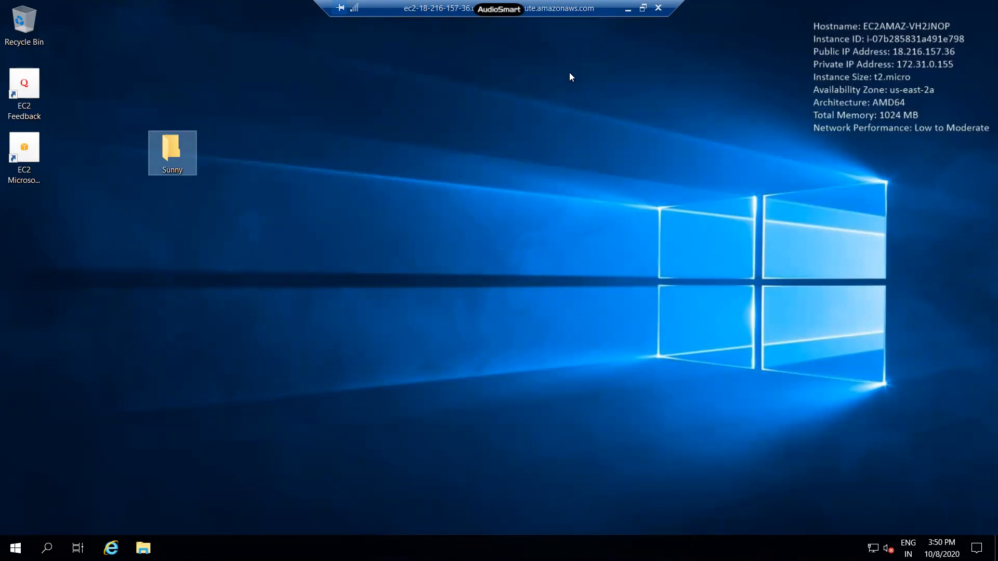
pyautogui.click(627, 9)
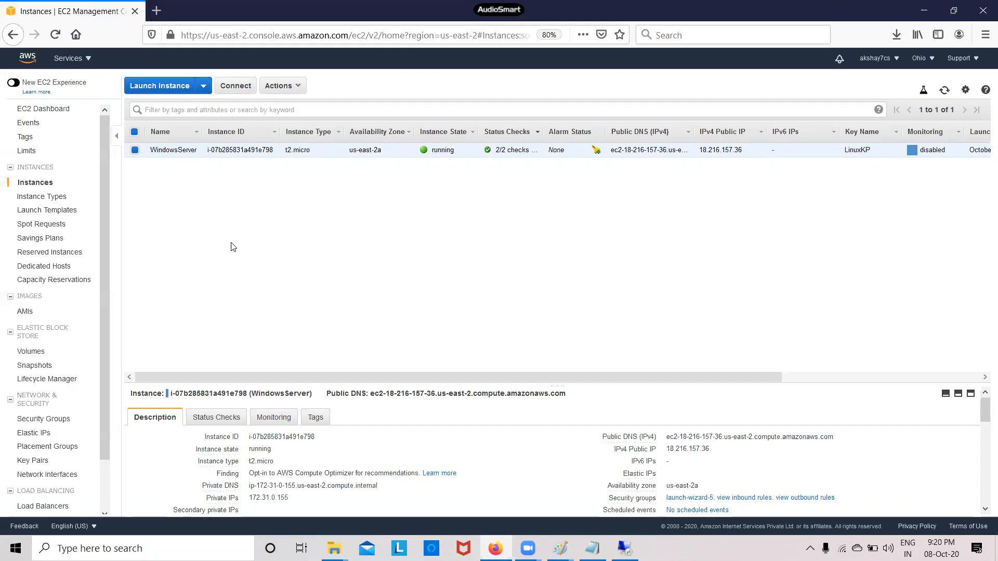
# Go to EBS Snapshots and start a new Create Snapshot form
pyautogui.click(49, 370)
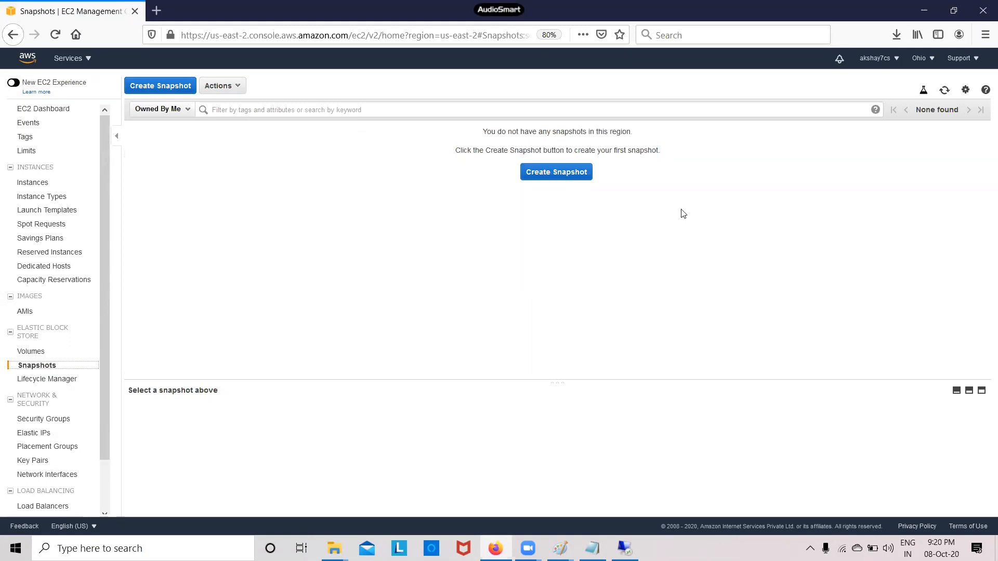
pyautogui.click(586, 175)
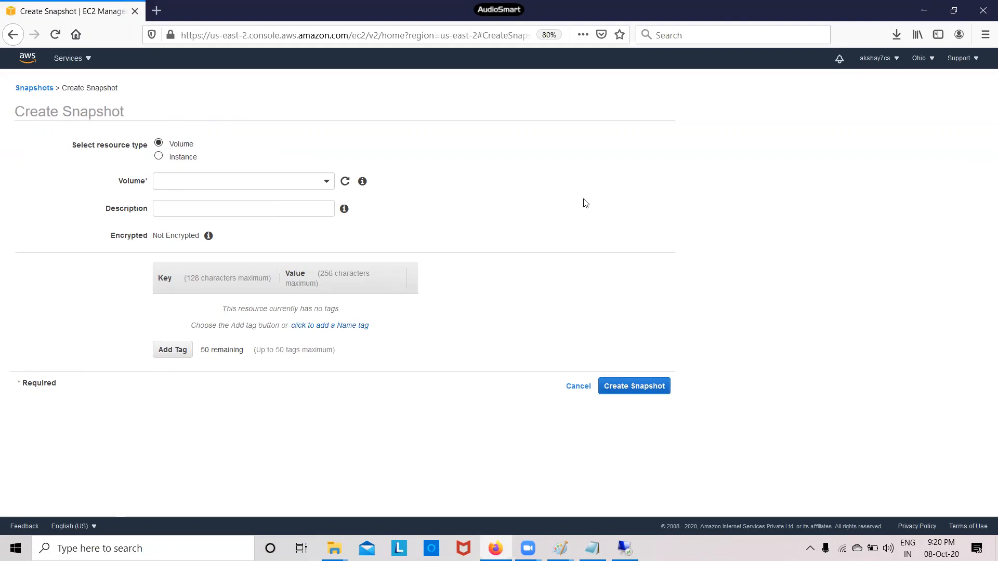
pyautogui.press('XF86AudioRaiseVolume')
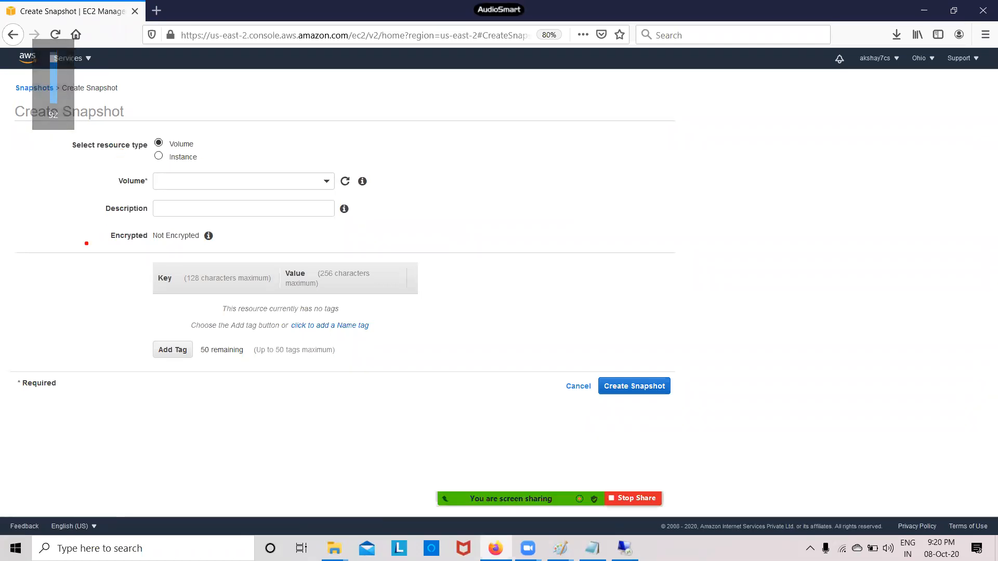
pyautogui.moveTo(197, 140)
pyautogui.mouseDown()
pyautogui.moveTo(211, 135)
pyautogui.moveTo(209, 157)
pyautogui.moveTo(222, 151)
pyautogui.mouseUp()
pyautogui.moveTo(208, 153); pyautogui.dragTo(227, 150)
pyautogui.press('Escape')
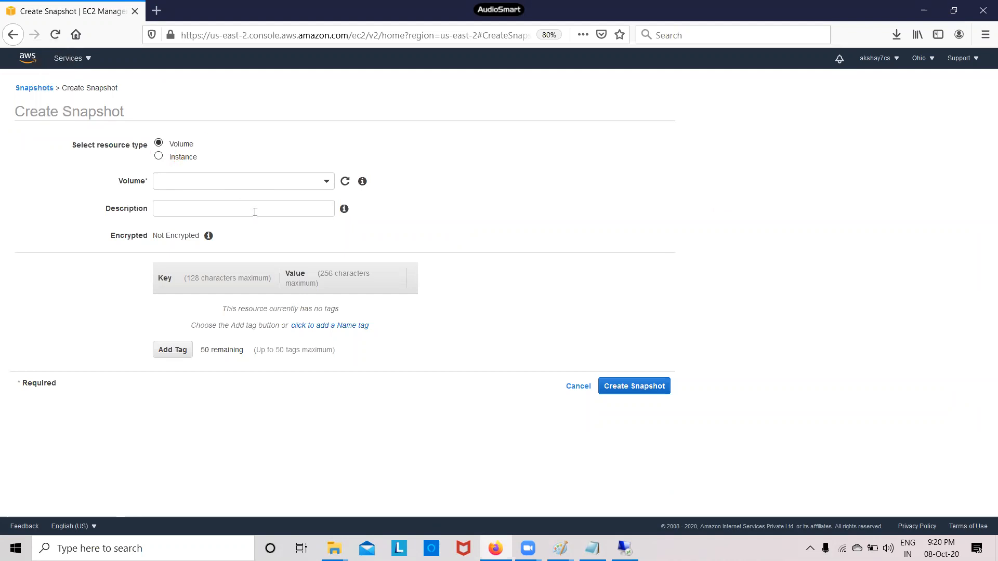
# Create an instance snapshot of i-07b285831a491e798 with the description 'snap'
pyautogui.click(159, 157)
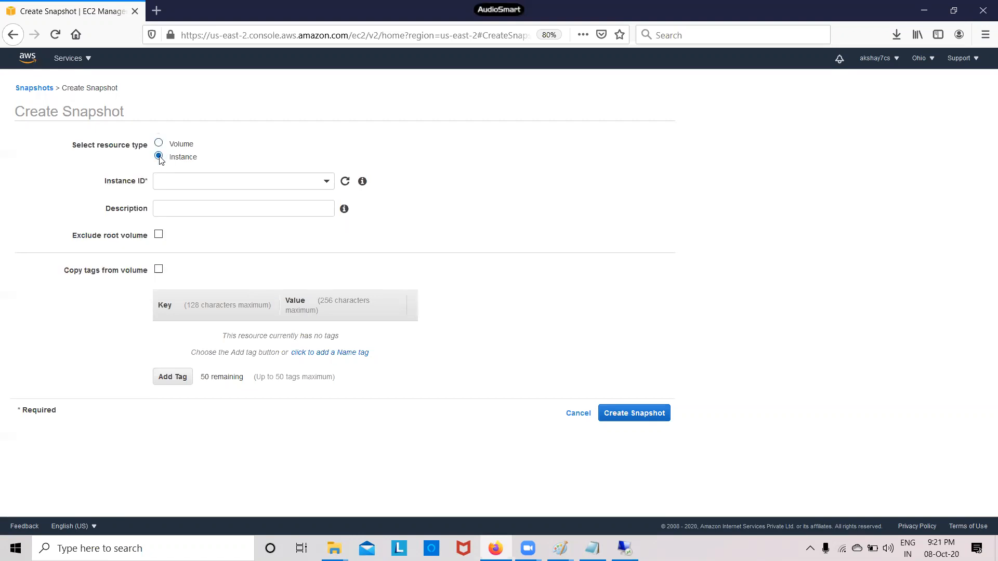
pyautogui.click(193, 183)
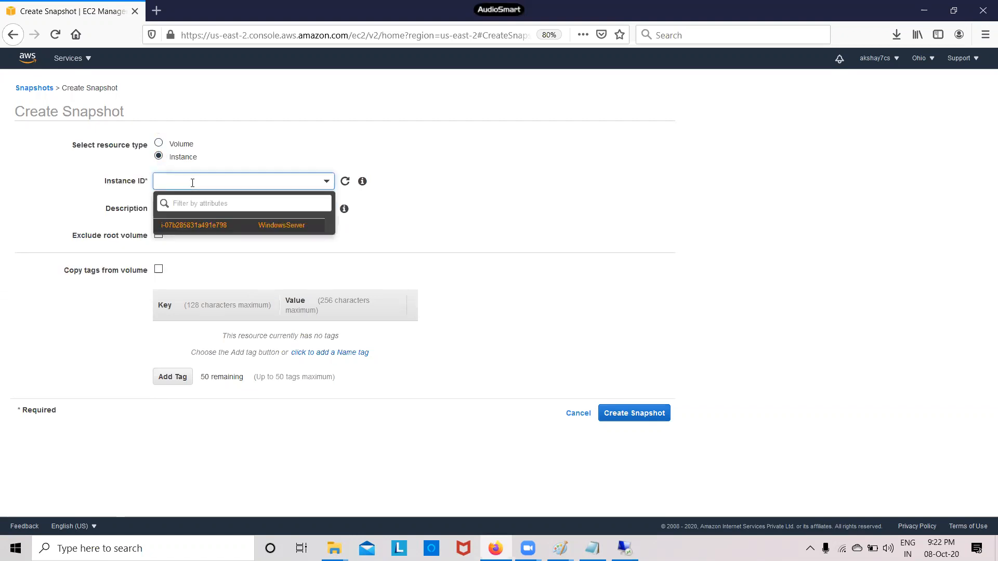
pyautogui.click(217, 227)
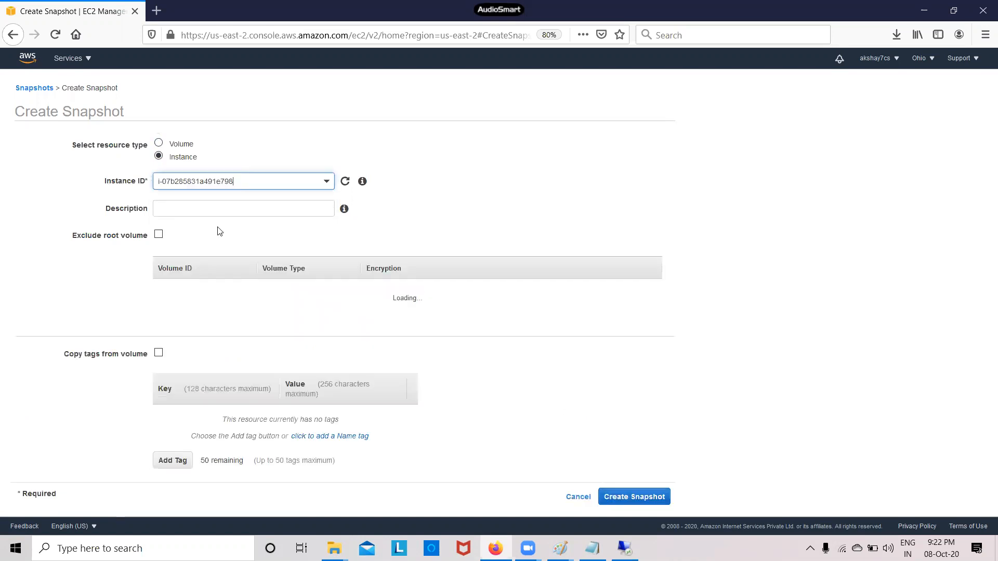
pyautogui.click(224, 210)
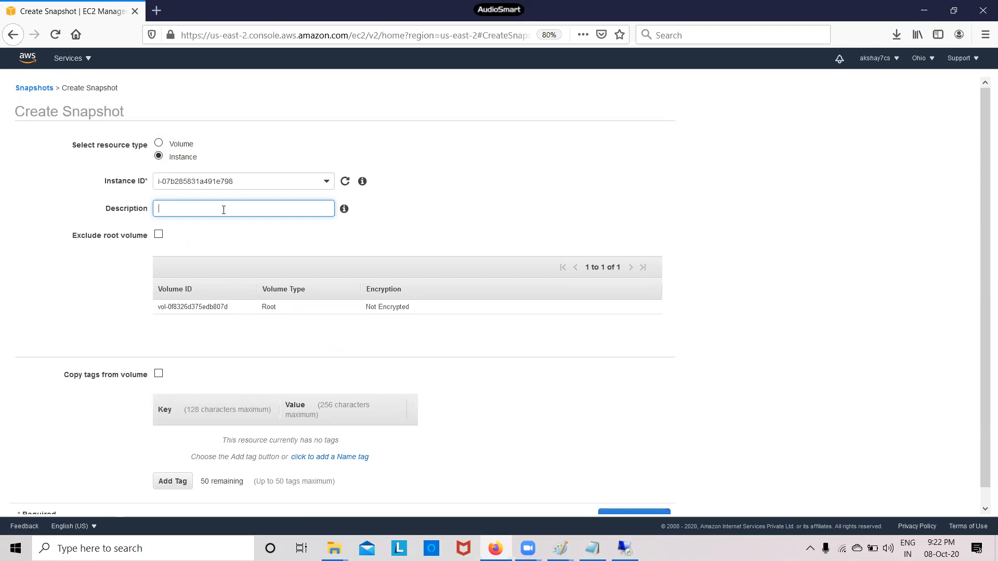
pyautogui.write('snap')
pyautogui.scroll(-1, 576, 400)
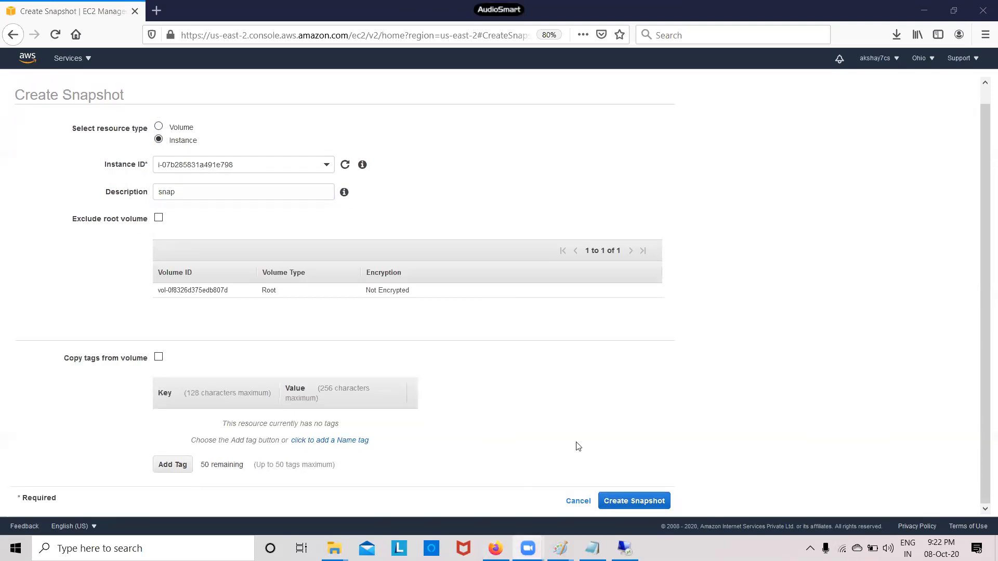
pyautogui.click(631, 502)
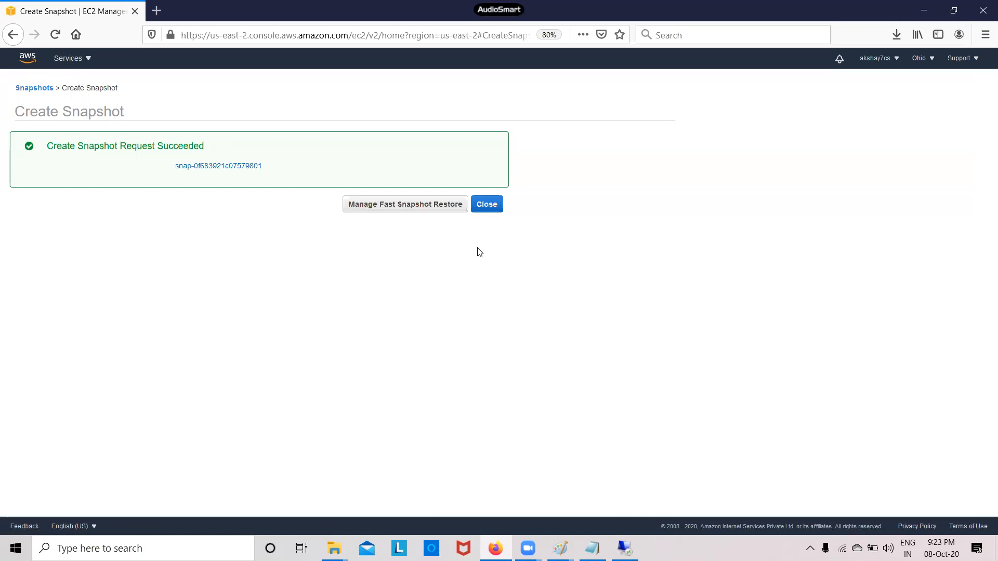
# Close the dialog and refresh Snapshots until 'snap' shows completed, available (100%), 30 GiB
pyautogui.click(489, 209)
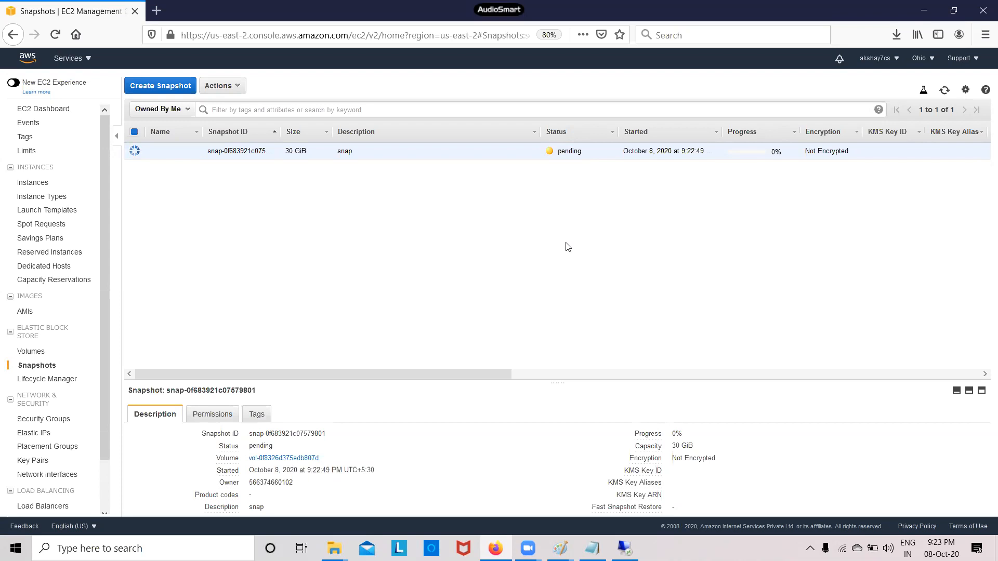
pyautogui.click(944, 91)
pyautogui.click(943, 91)
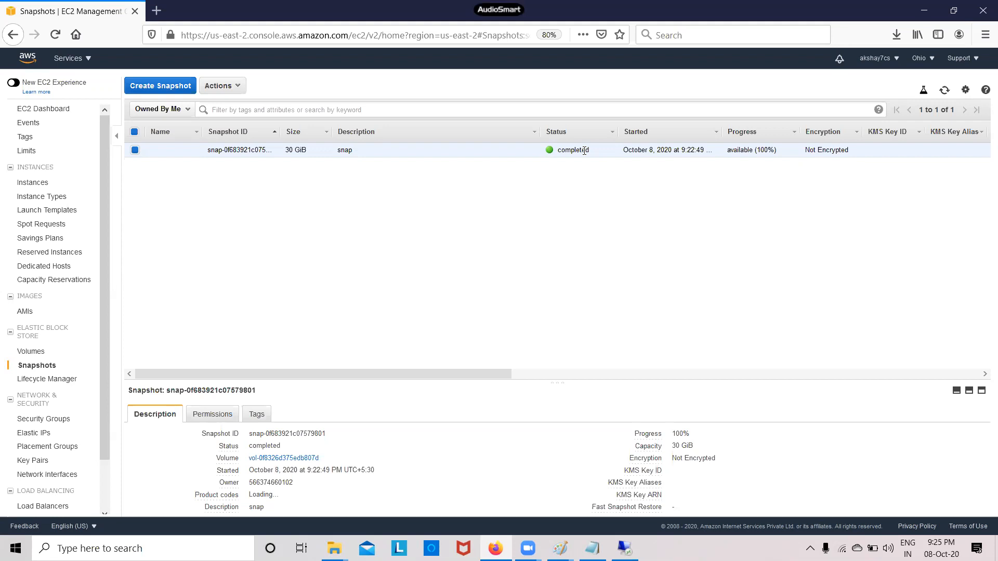
# Name the 30 GiB volume 'Root Volome' in Volumes, then return to the Snapshots list
pyautogui.click(42, 352)
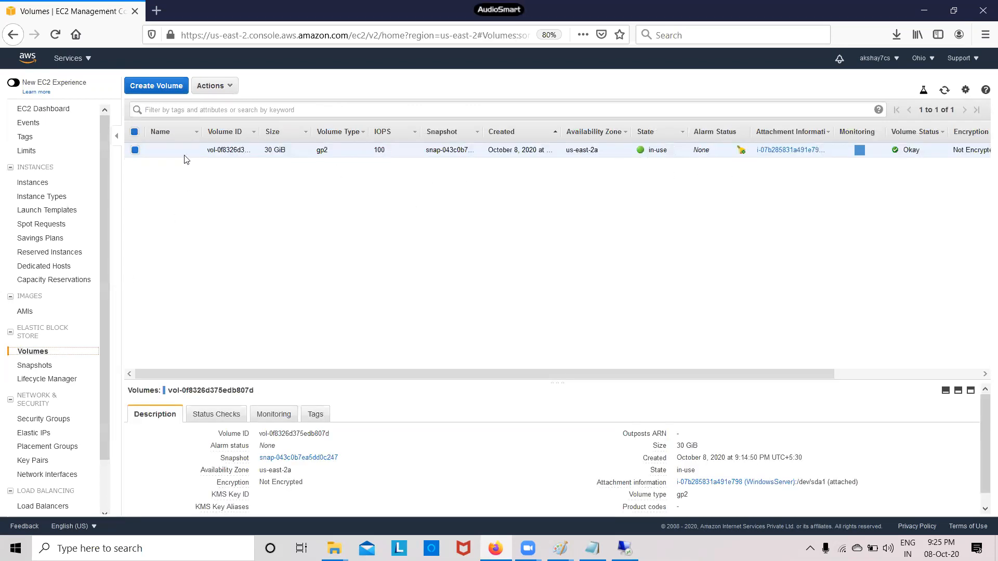
pyautogui.click(192, 151)
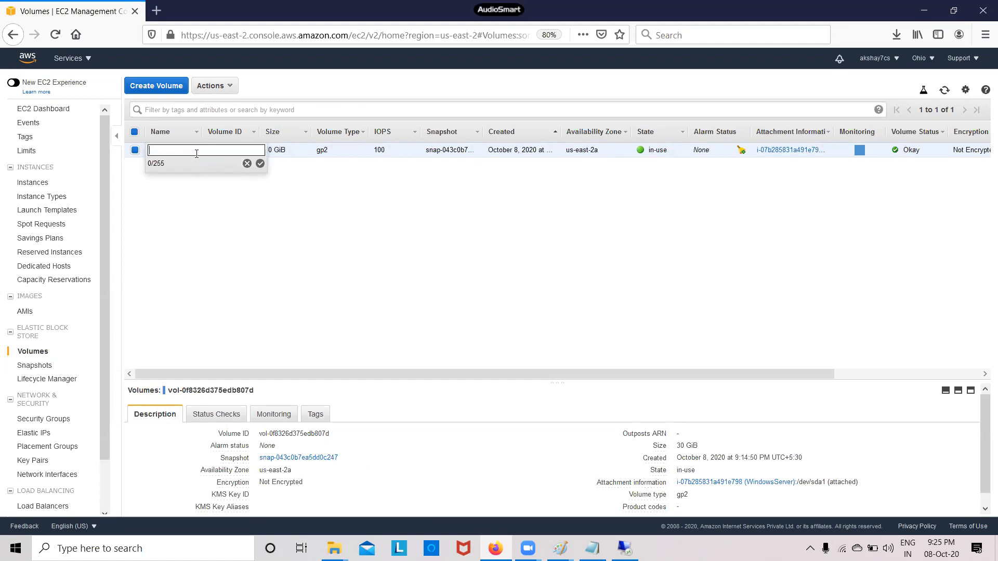
pyautogui.write('Root Volome')
pyautogui.click(260, 164)
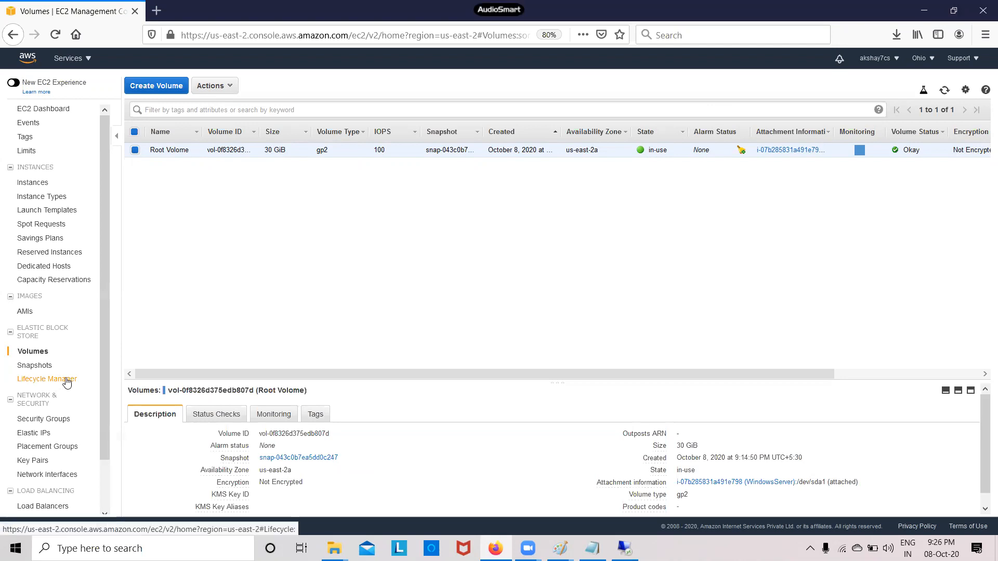
pyautogui.click(41, 370)
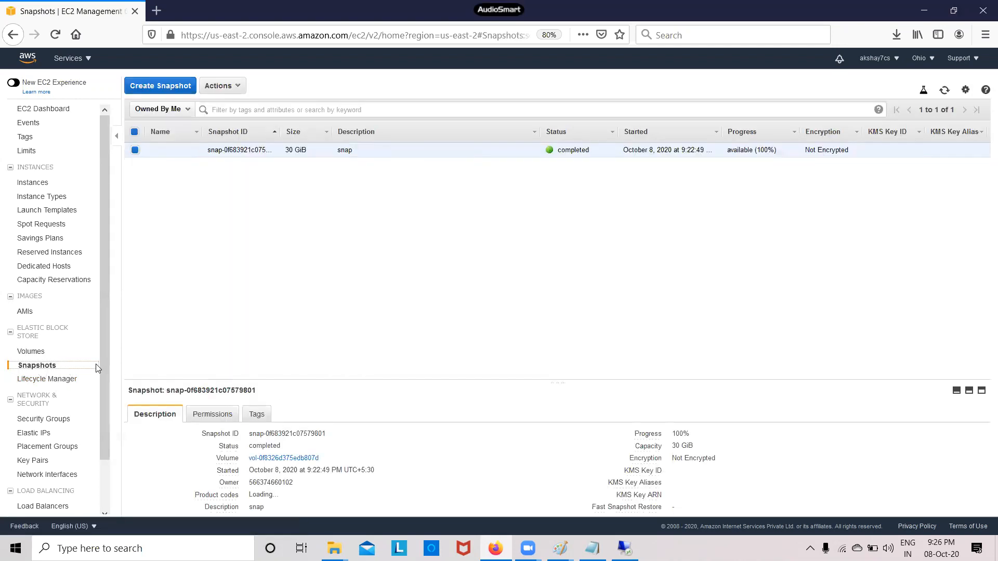
# Switch to the Instances page showing WindowsServer running with 2/2 checks passed
pyautogui.click(35, 355)
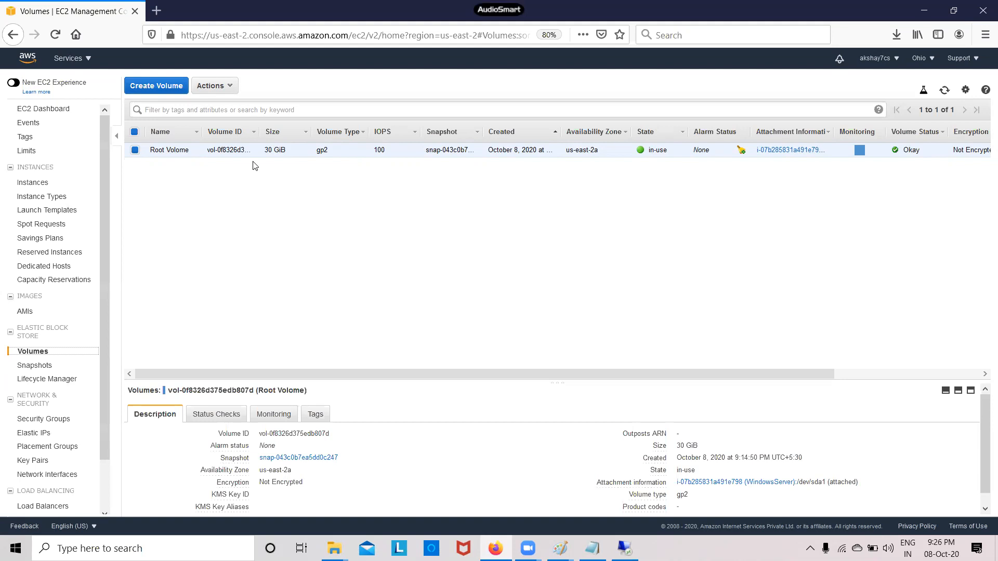
pyautogui.click(36, 184)
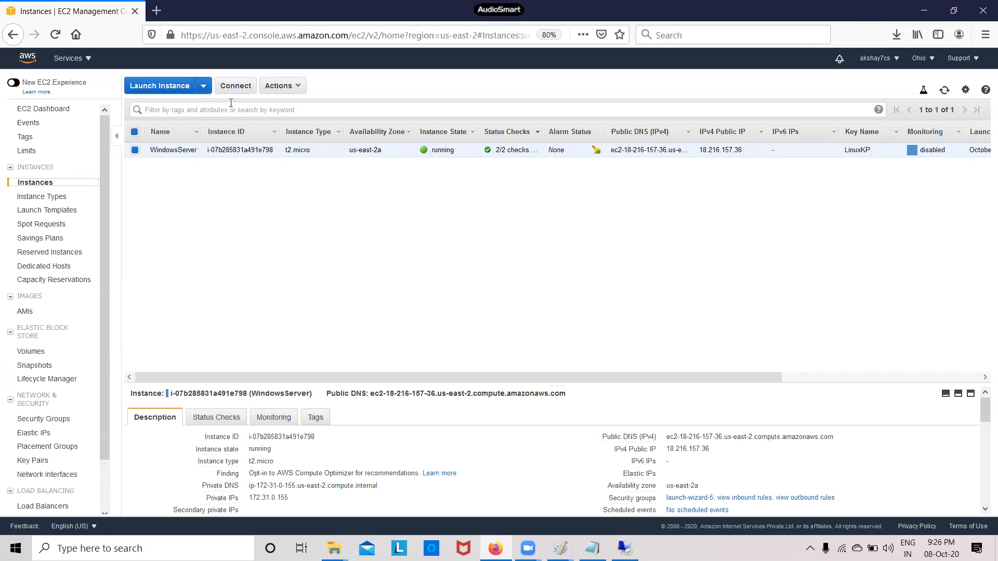
# Terminate the WindowsServer instance through Actions > Instance State and confirm 'Yes, Terminate'
pyautogui.click(291, 88)
pyautogui.moveTo(330, 157)
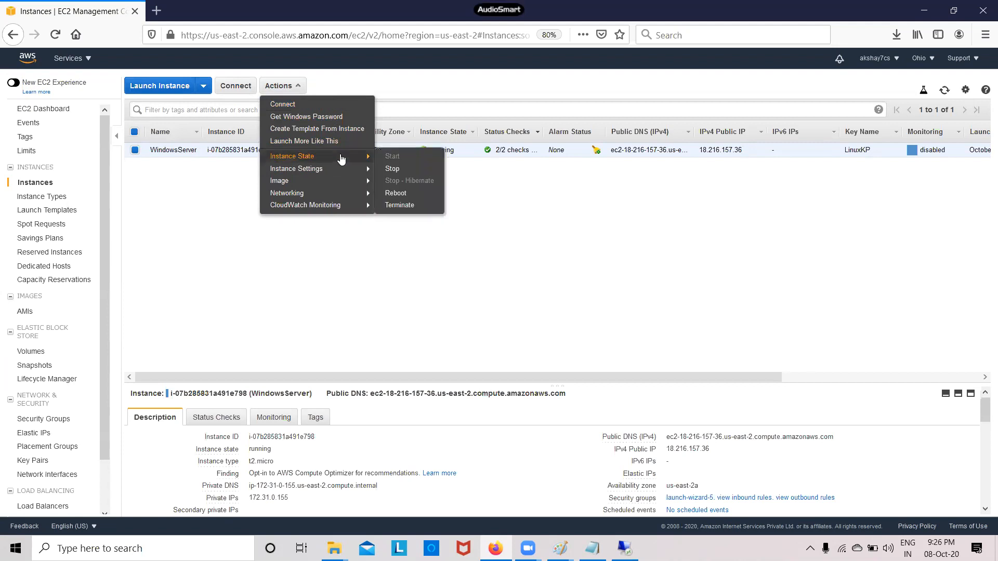
pyautogui.click(420, 206)
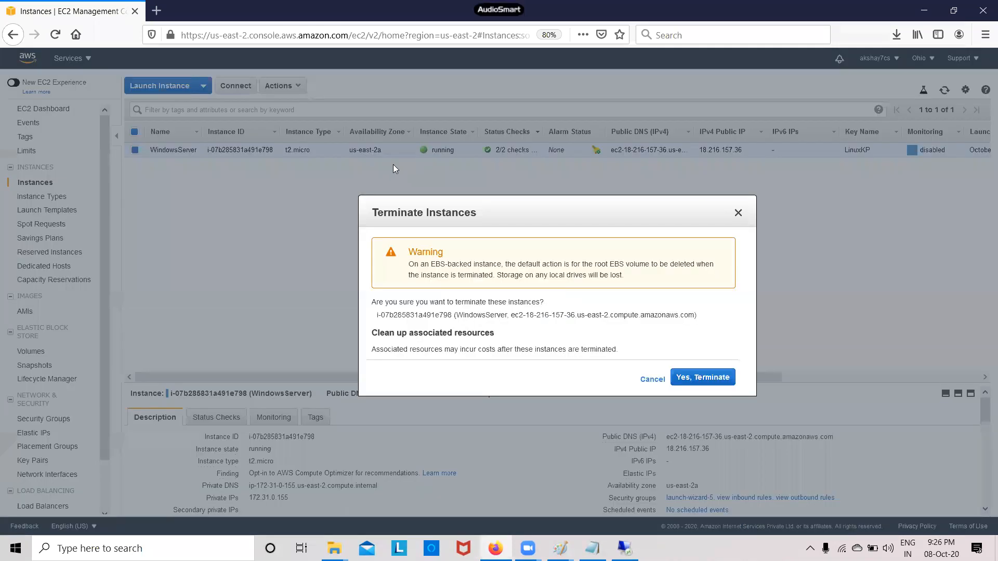
pyautogui.click(709, 378)
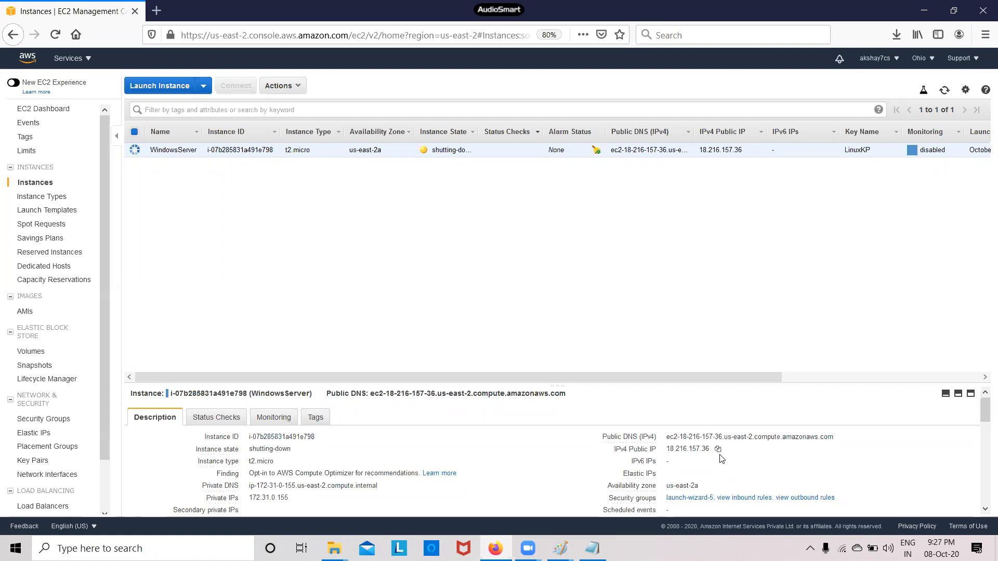
# On the Snapshots page, rename the completed 30 GiB snapshot to 'Snap-rootvolume'
pyautogui.click(50, 367)
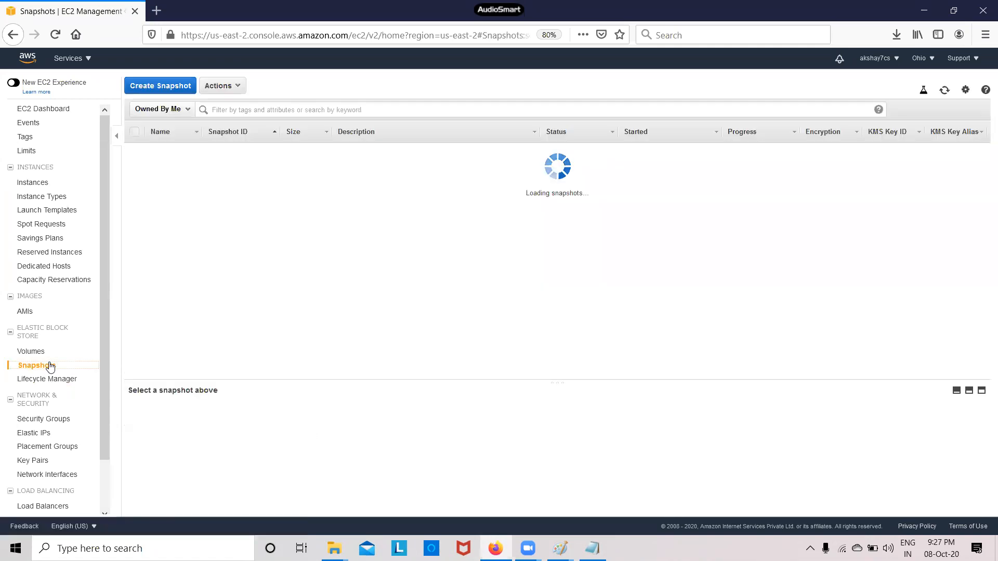
pyautogui.click(243, 91)
pyautogui.click(149, 232)
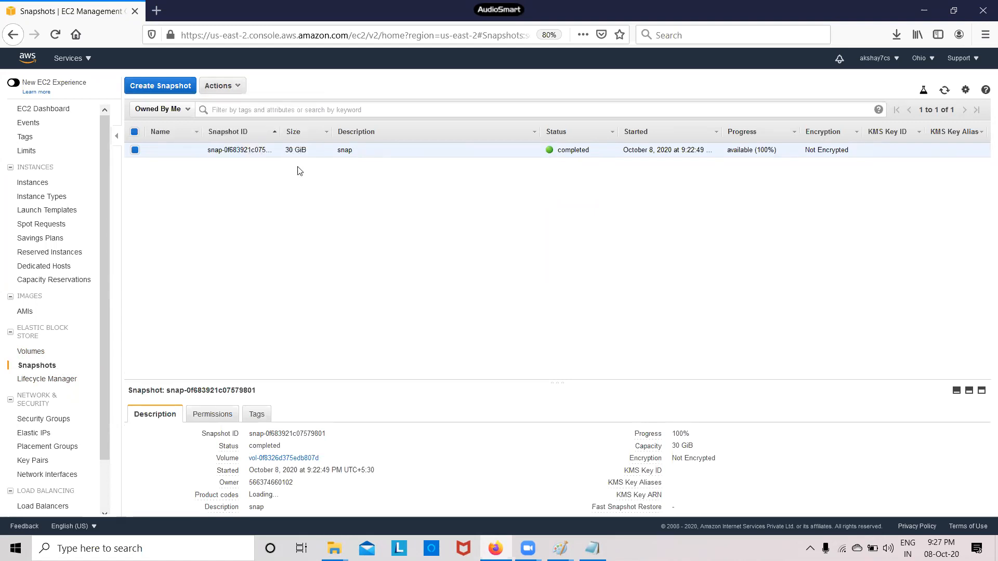
pyautogui.moveTo(189, 151)
pyautogui.write('Sna')
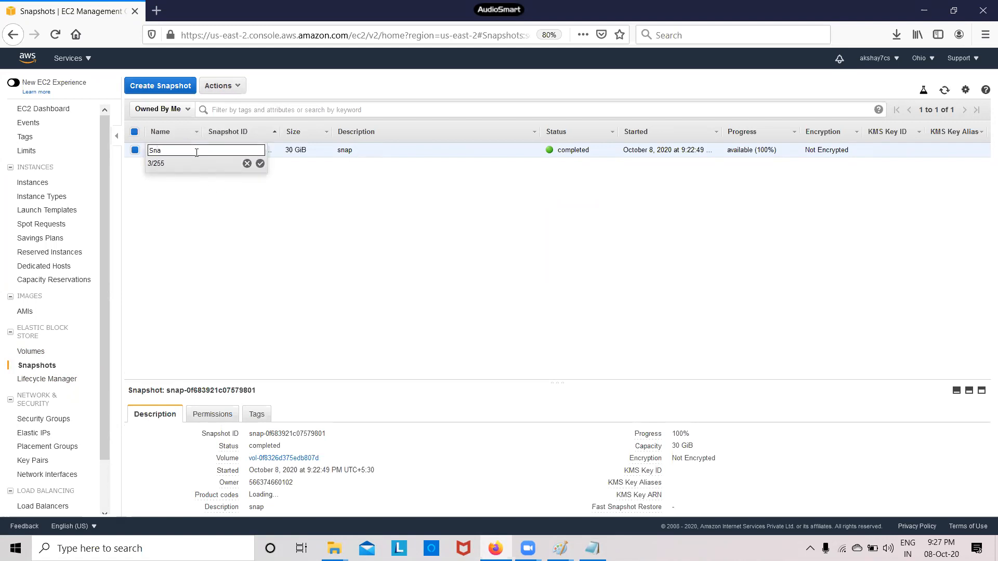
pyautogui.write('p-rootvolume')
pyautogui.click(260, 164)
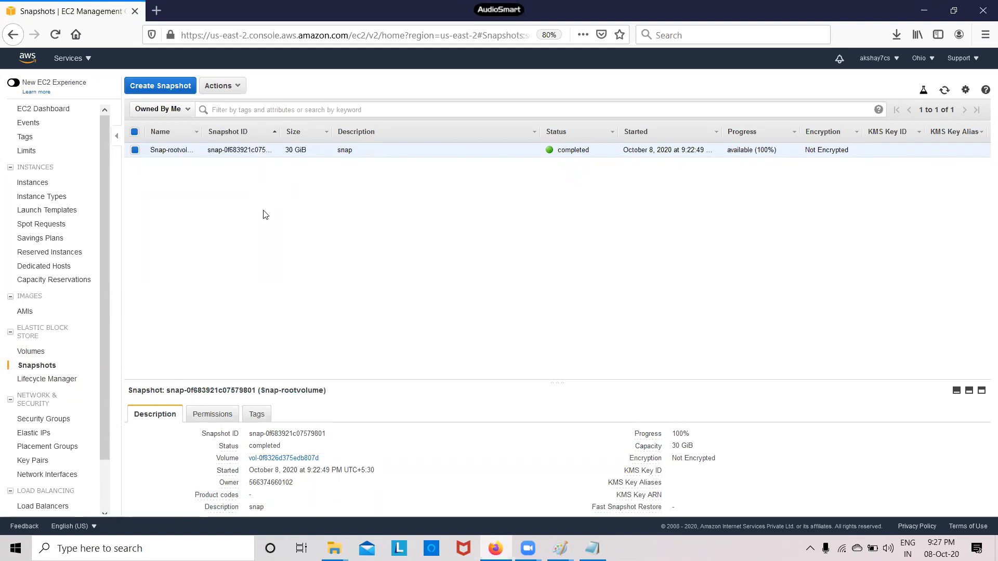
# Choose Create Volume for Snap-rootvolume, bringing up the prefilled 30 GiB gp2 us-east-2a form
pyautogui.click(239, 90)
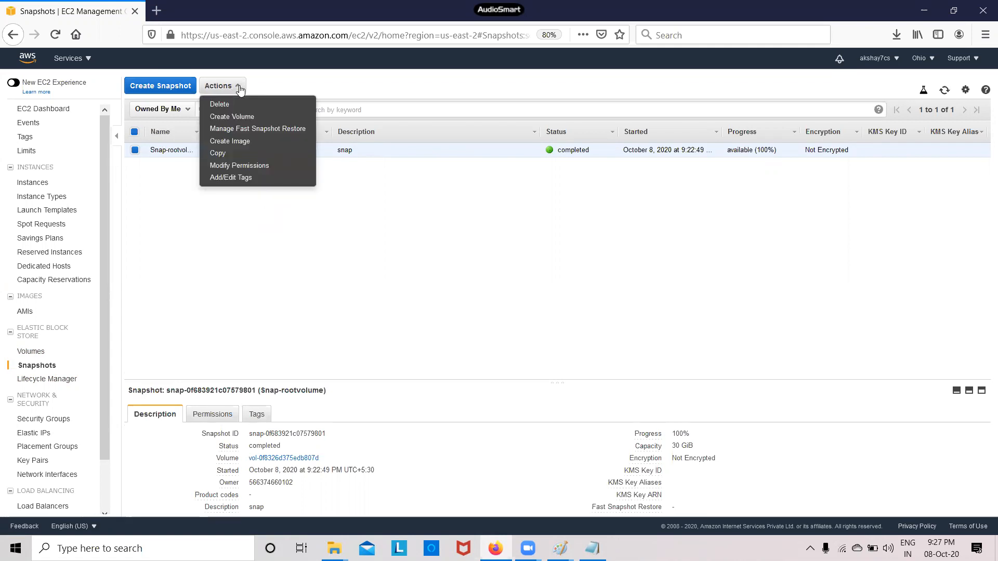
pyautogui.click(253, 119)
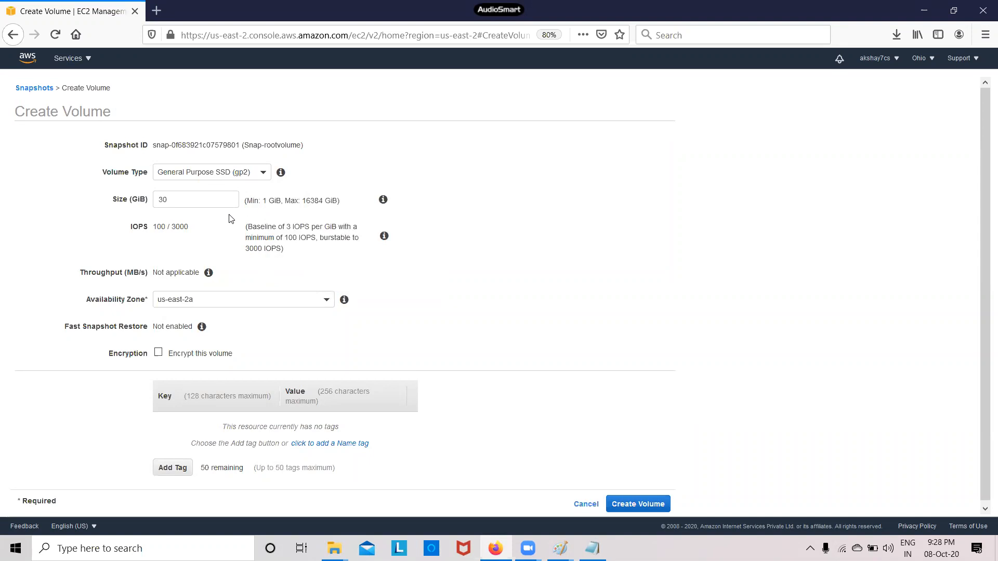
pyautogui.doubleClick(174, 202)
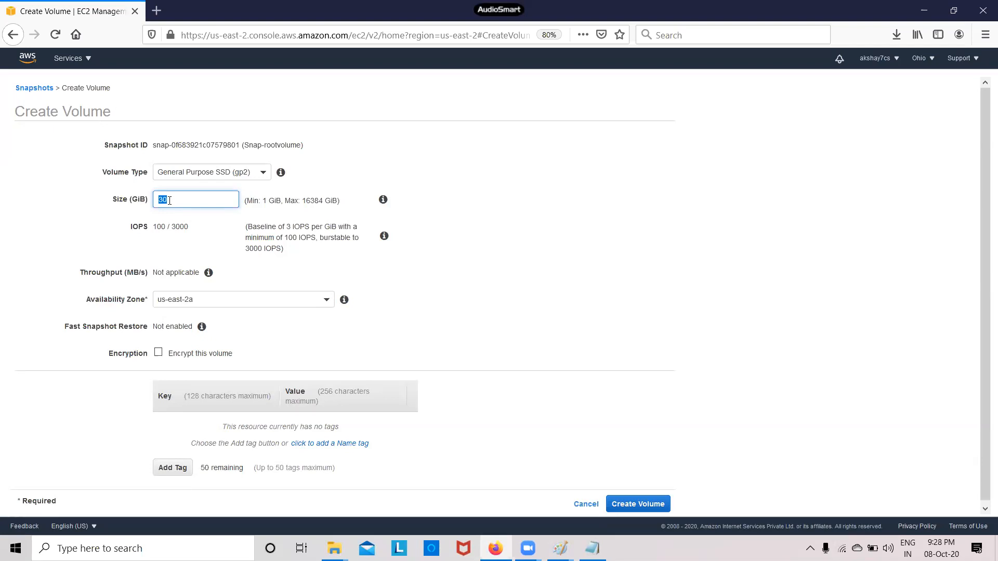
pyautogui.click(606, 186)
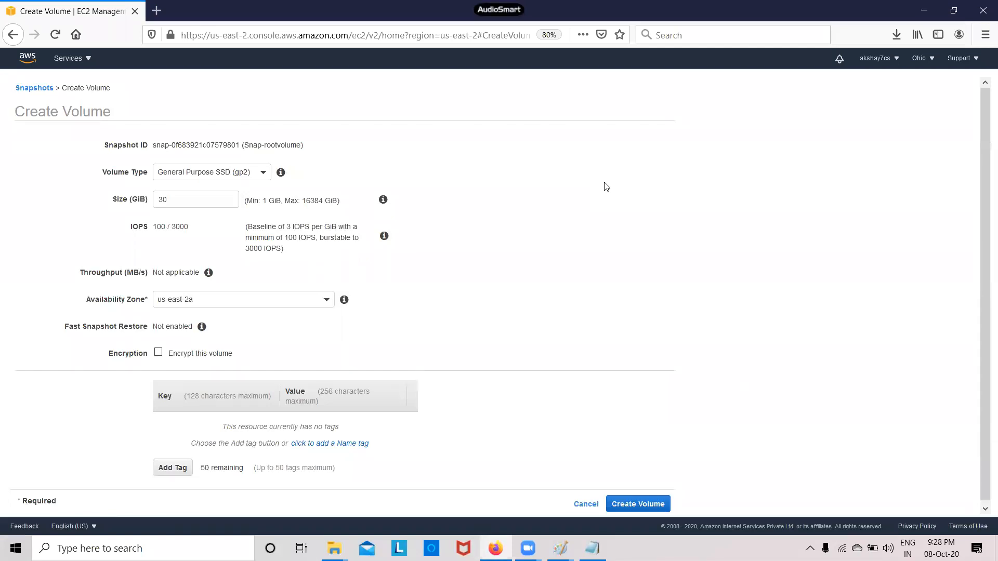
pyautogui.doubleClick(190, 198)
pyautogui.press('BackSpace')
pyautogui.write('20')
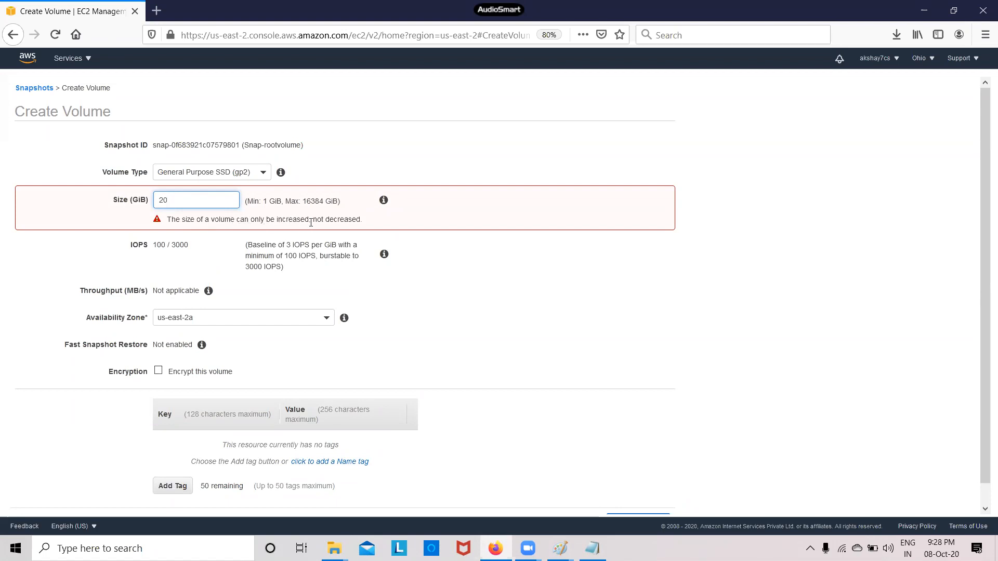
pyautogui.press('BackSpace')
pyautogui.press('BackSpace')
pyautogui.write('30')
pyautogui.click(577, 225)
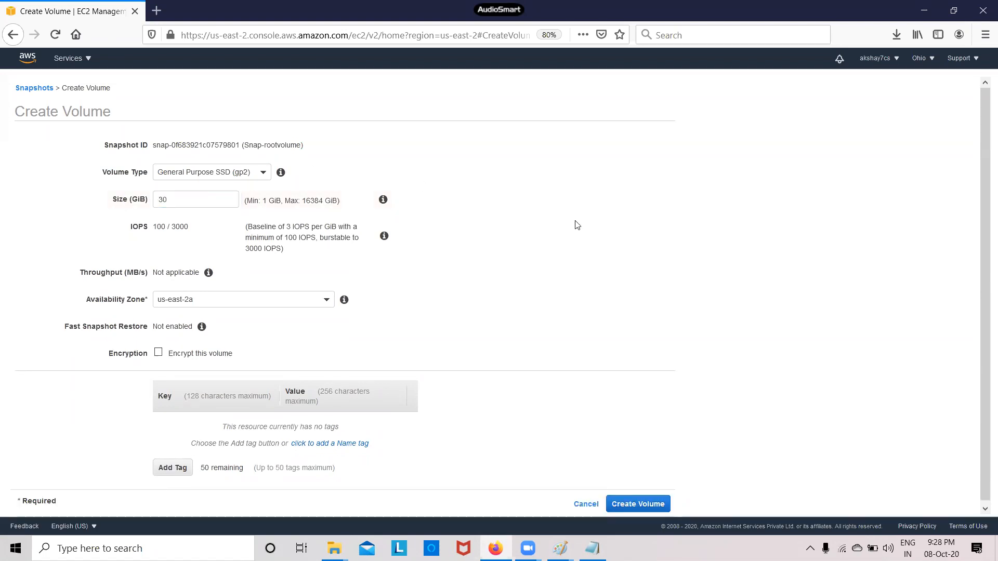
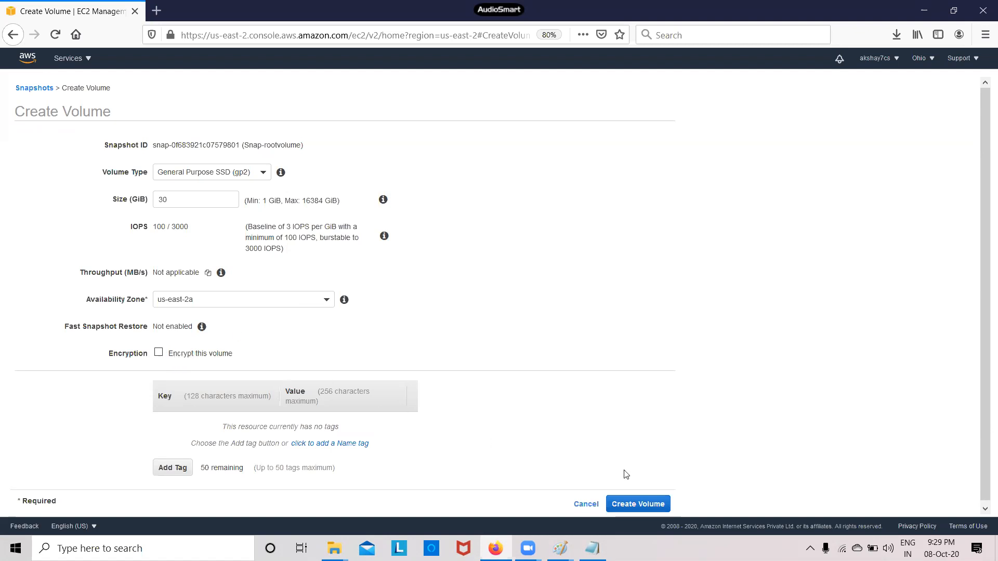
# Create the 30 GiB gp2 us-east-2a volume from Snap-rootvolume and view it among the Volumes
pyautogui.click(641, 506)
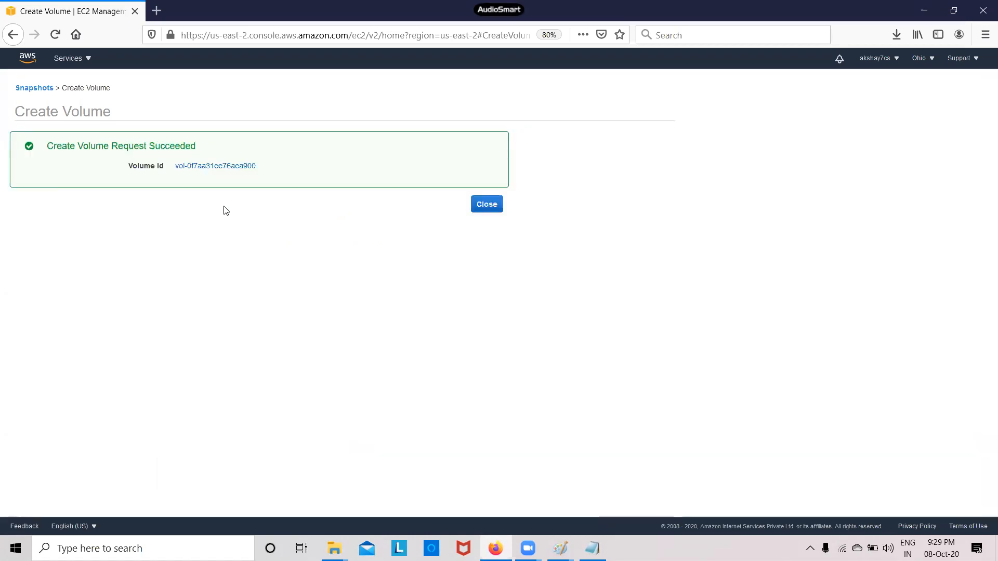
pyautogui.click(486, 208)
pyautogui.click(31, 352)
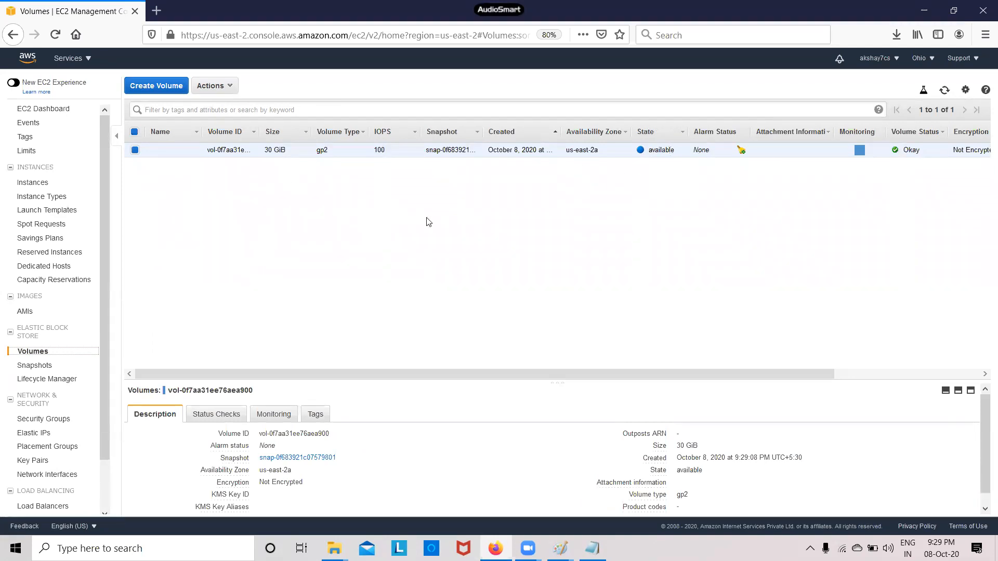
# Check the terminated WindowsServer t2.micro instance on the Instances page and start a new launch
pyautogui.click(42, 185)
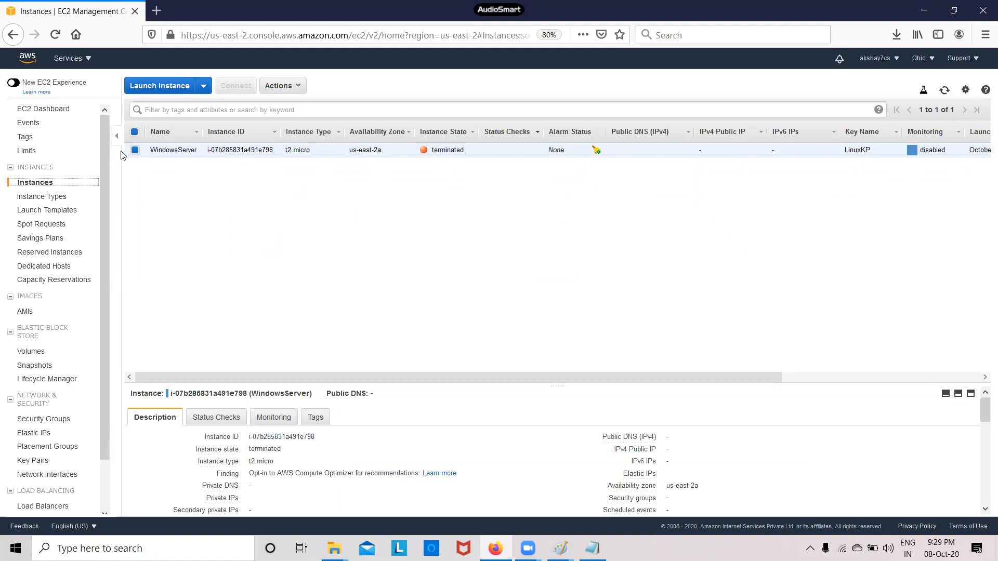
pyautogui.click(283, 87)
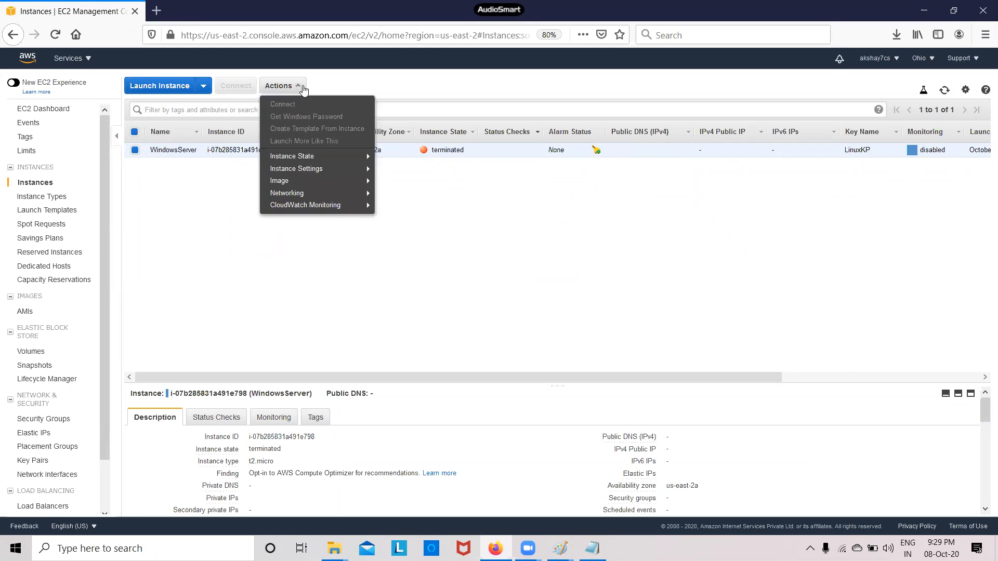
pyautogui.click(304, 88)
pyautogui.click(135, 150)
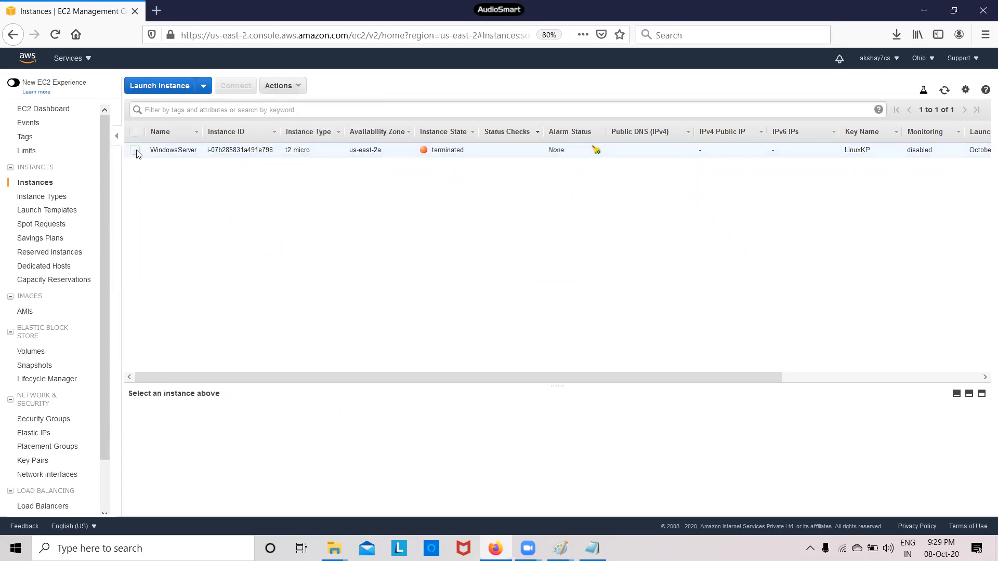
pyautogui.click(135, 151)
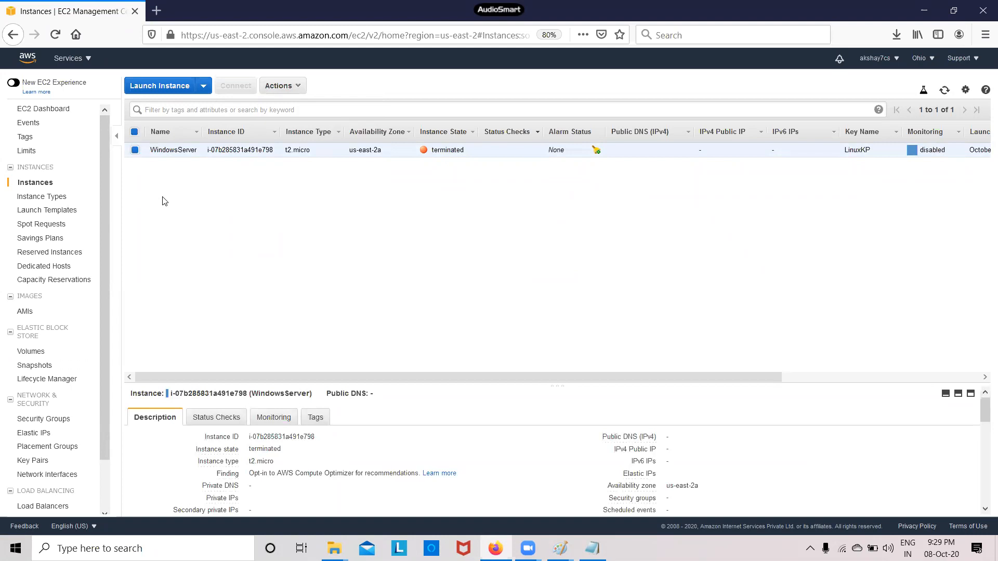
pyautogui.click(136, 152)
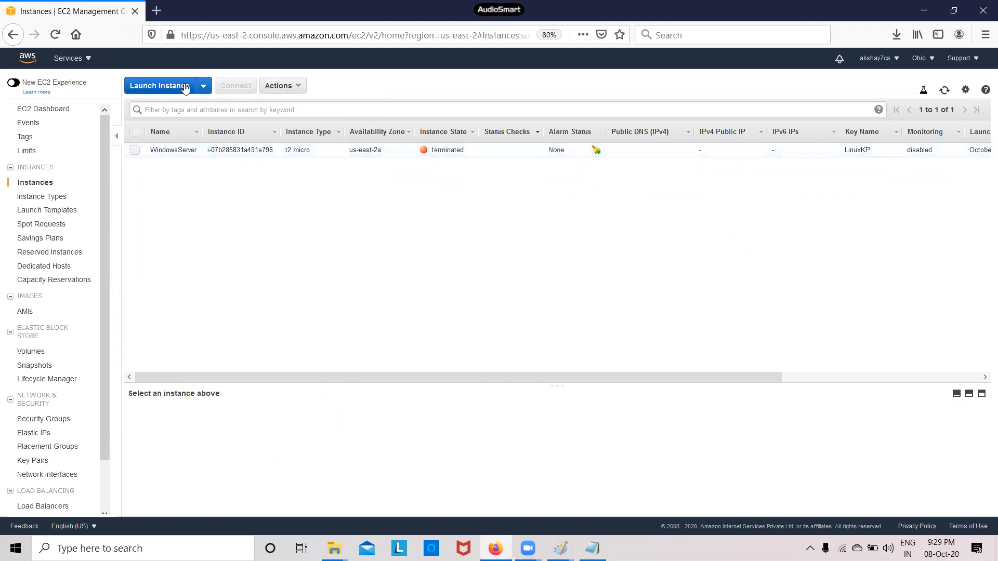
pyautogui.click(179, 86)
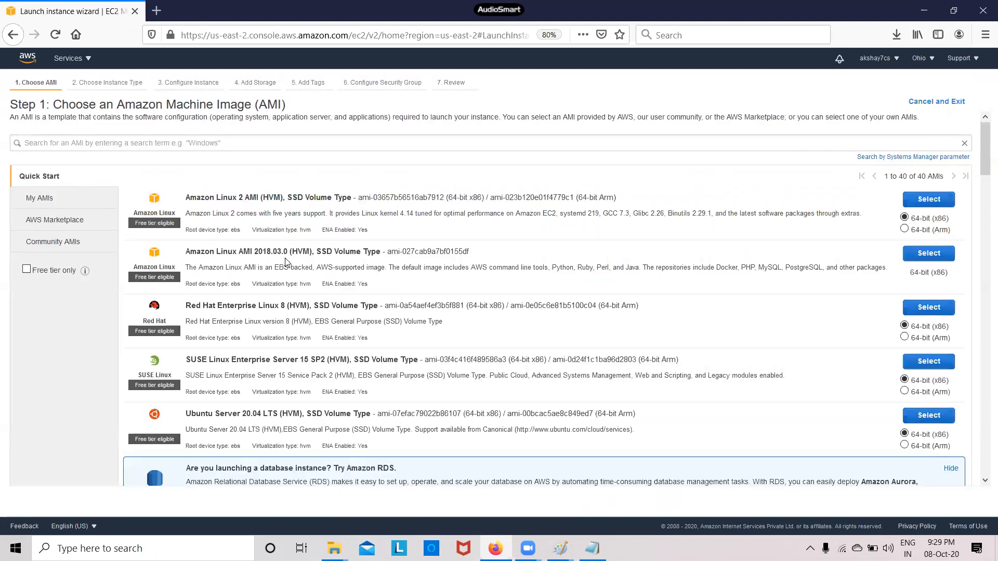
# Search images for 'windows' and choose Microsoft Windows Server 2019 Base on t2.micro
pyautogui.click(173, 145)
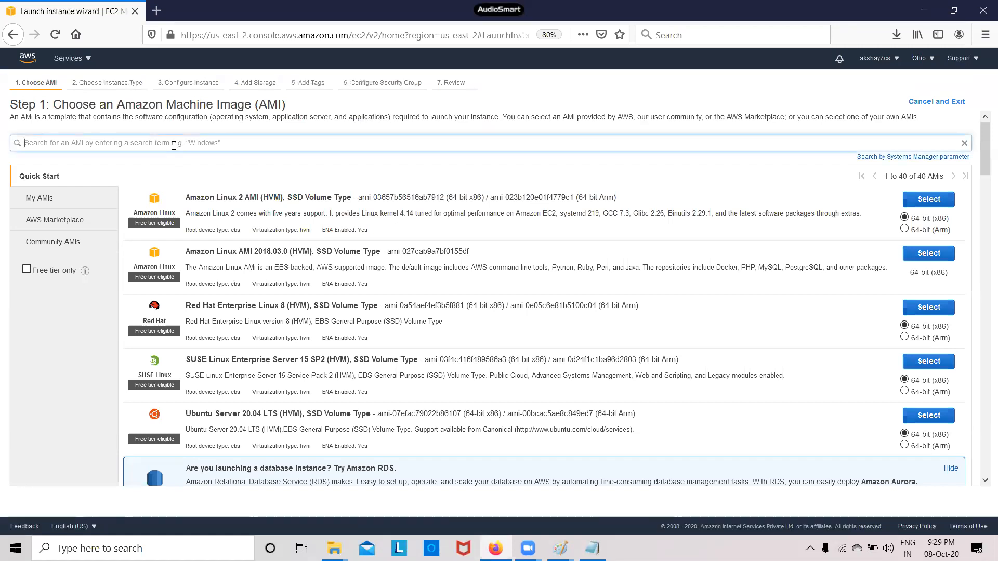
pyautogui.write('win')
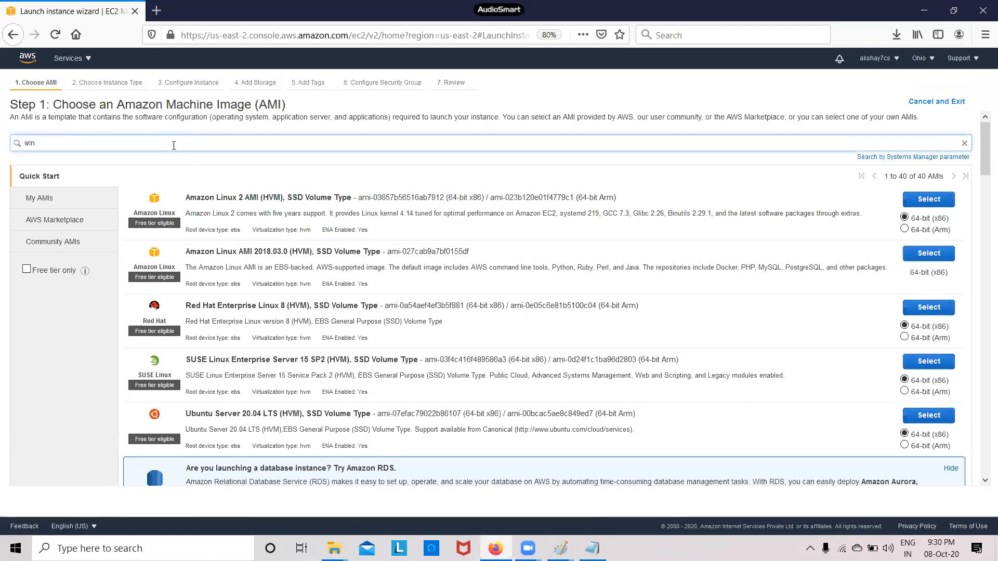
pyautogui.write('dows')
pyautogui.press('Return')
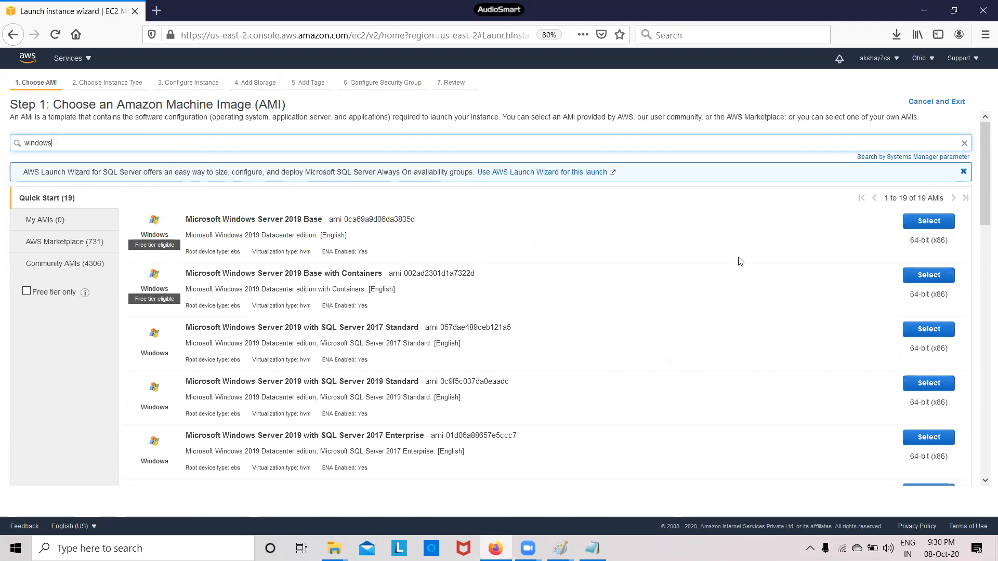
pyautogui.click(924, 221)
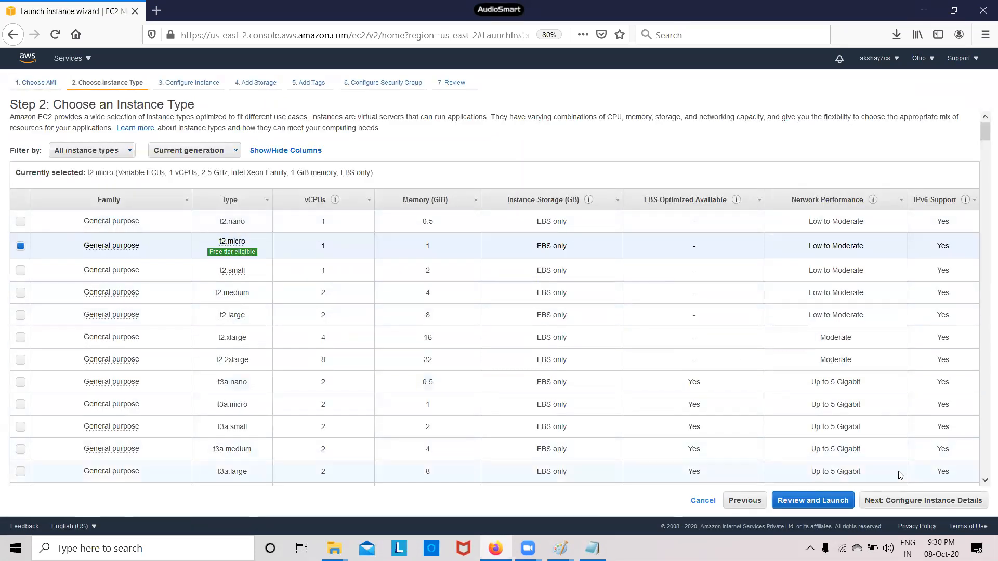
pyautogui.click(913, 500)
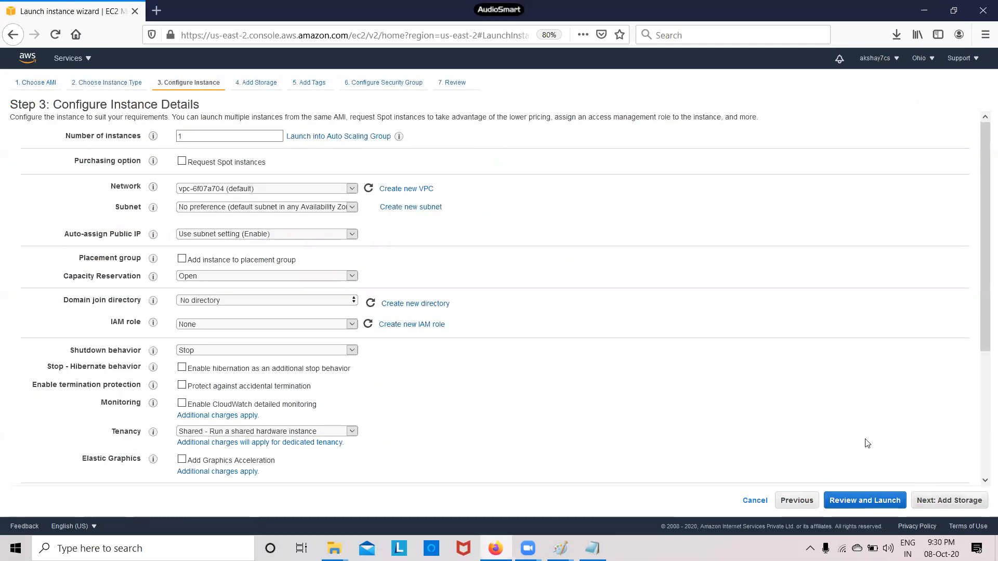
# Place the instance in the us-east-2a default subnet with existing security group launch-wizard-5, then review
pyautogui.click(315, 207)
pyautogui.click(289, 259)
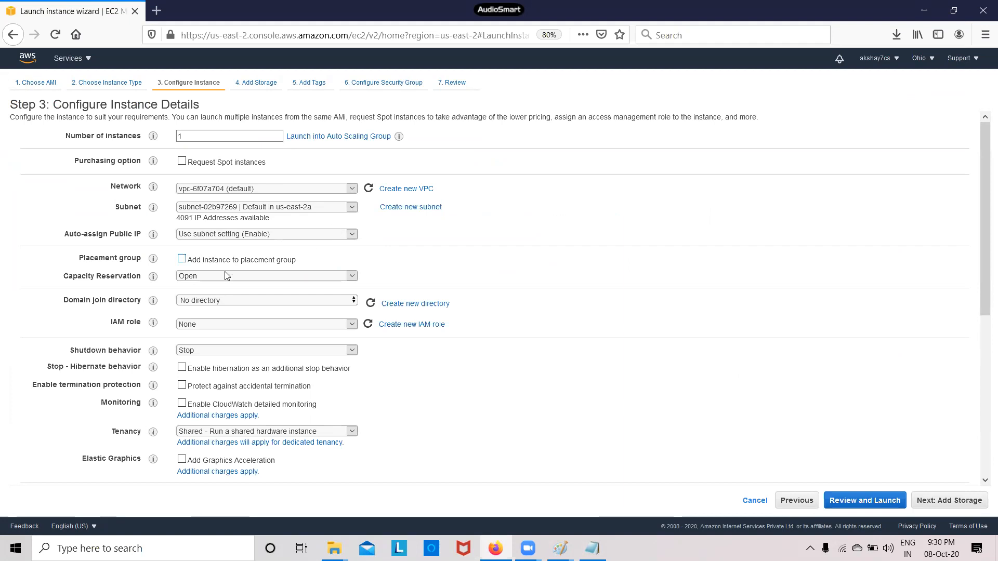
pyautogui.scroll(-3, 398, 362)
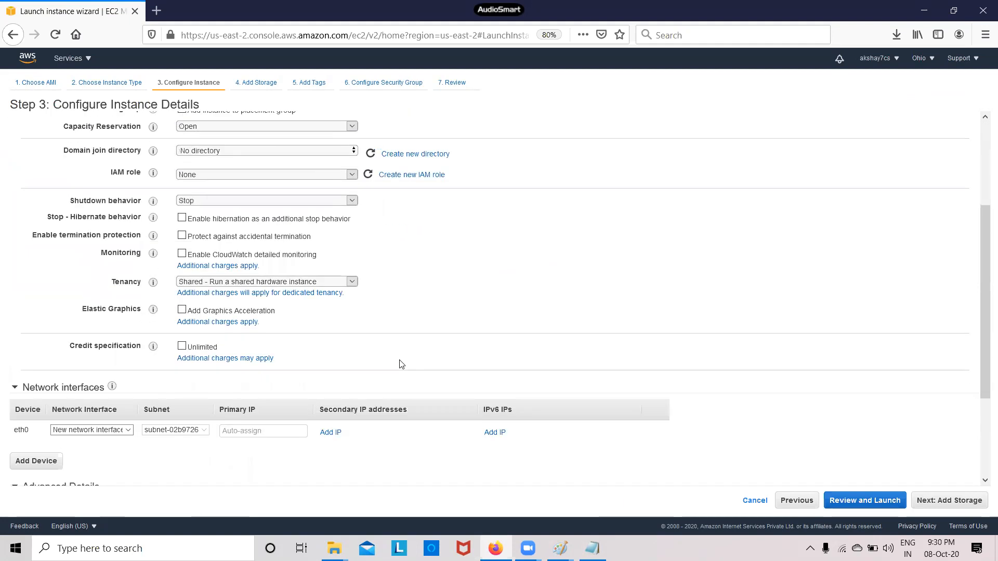
pyautogui.click(953, 512)
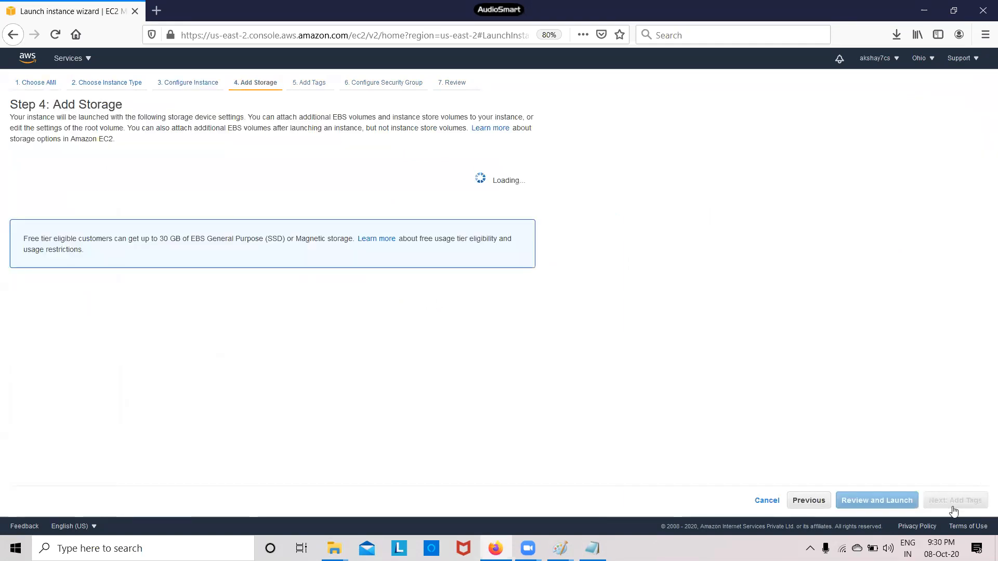
pyautogui.click(954, 511)
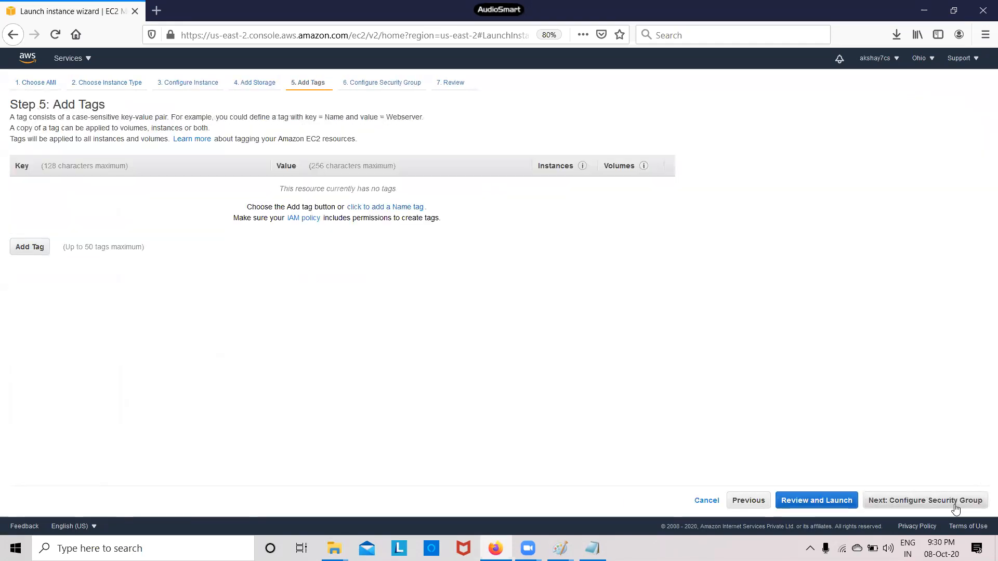
pyautogui.click(955, 509)
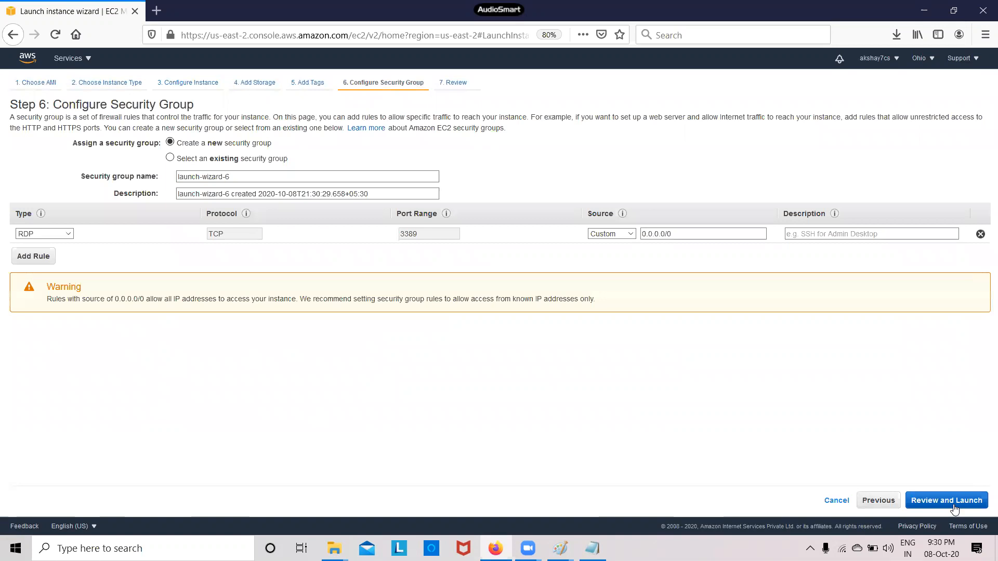
pyautogui.click(170, 158)
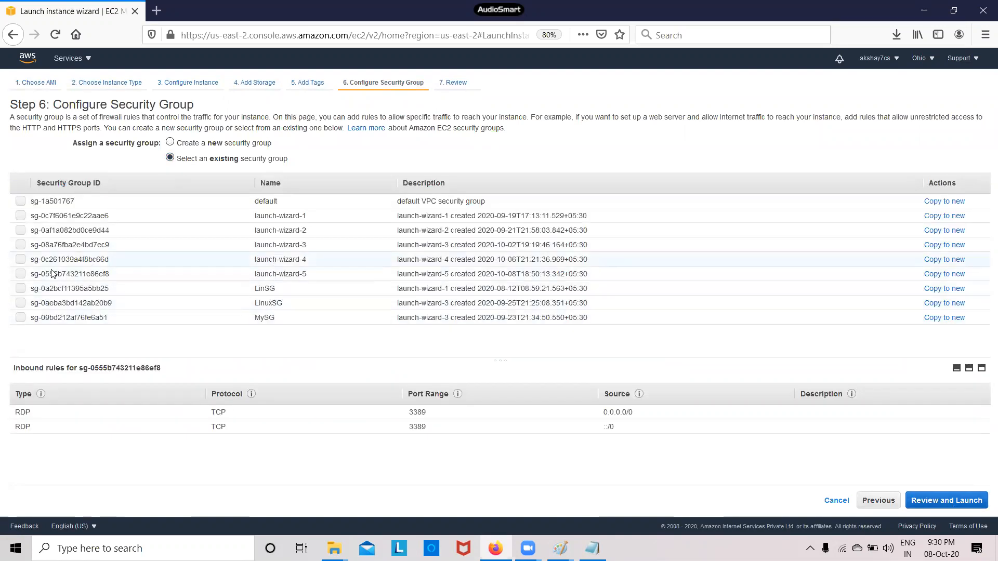
pyautogui.click(21, 275)
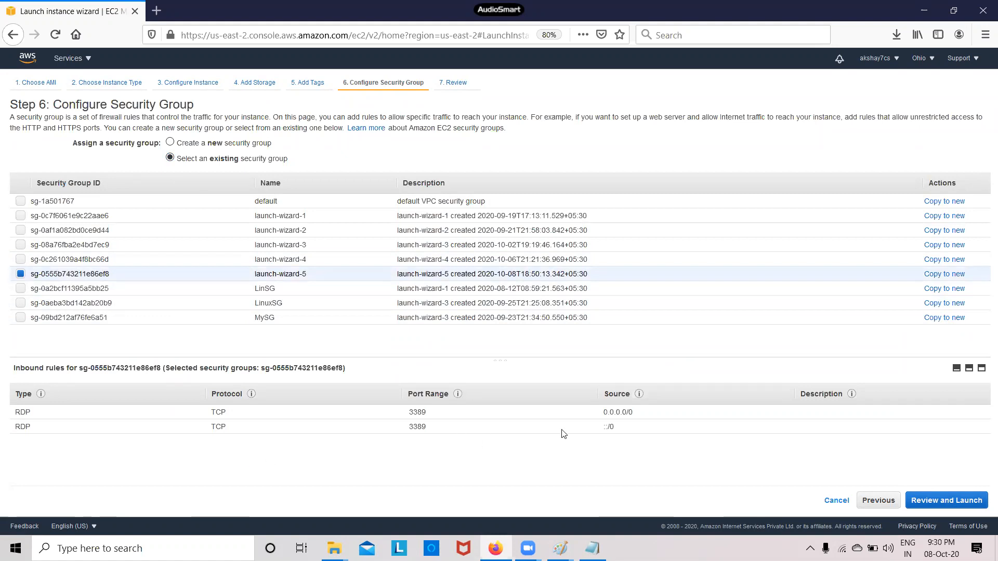
pyautogui.click(927, 501)
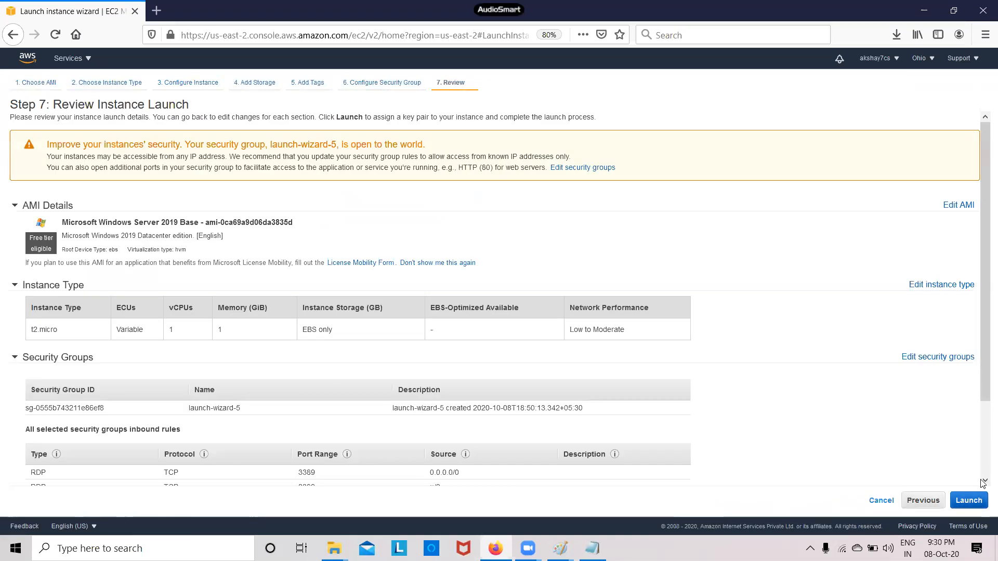
# Start the launch, then cancel the key pair dialog to recheck the settings
pyautogui.scroll(-2, 984, 475)
pyautogui.scroll(-1, 984, 476)
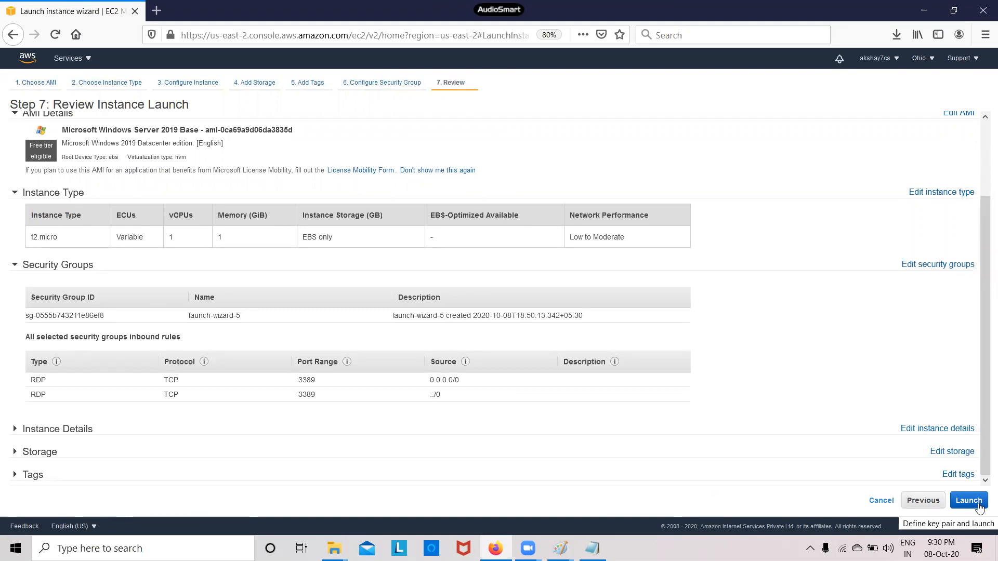
pyautogui.click(967, 500)
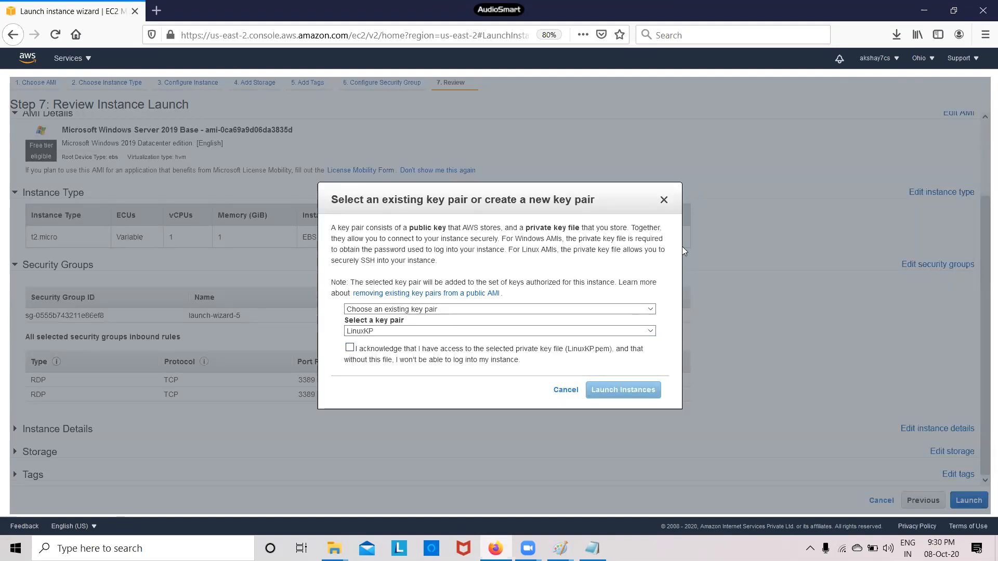
pyautogui.click(565, 389)
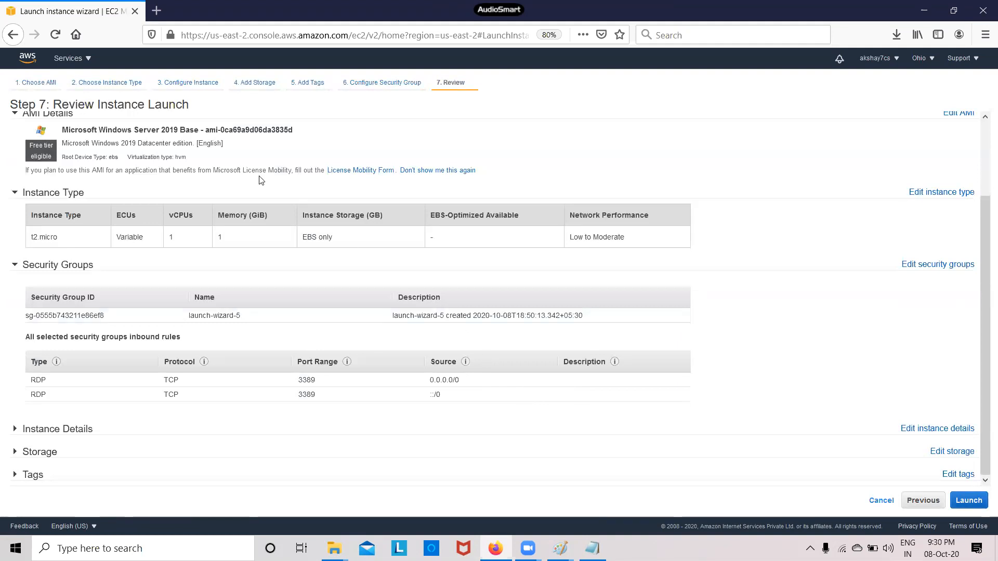
# Recheck instance details and storage, return to review, and acknowledge the LinuxKP key pair
pyautogui.click(200, 89)
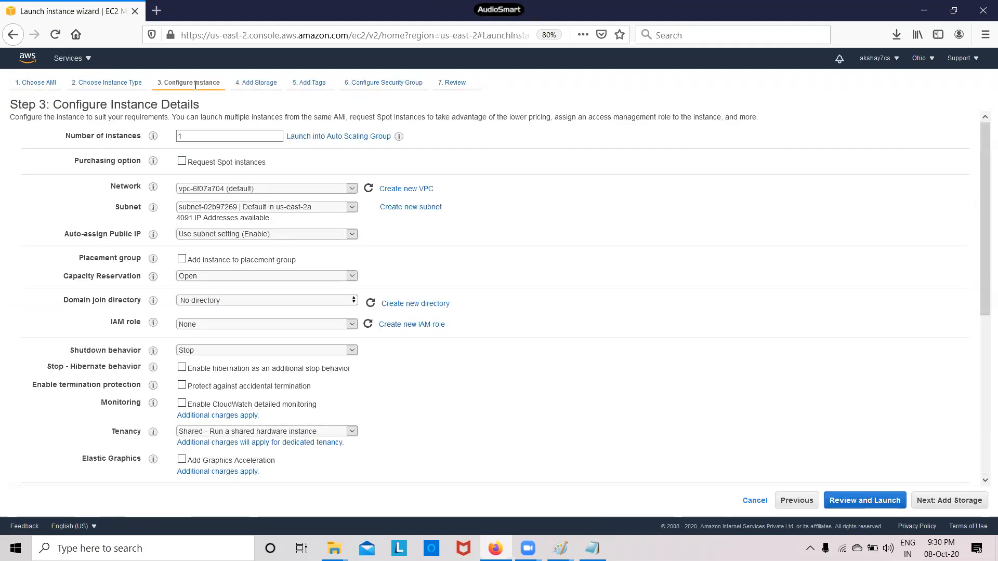
pyautogui.click(269, 83)
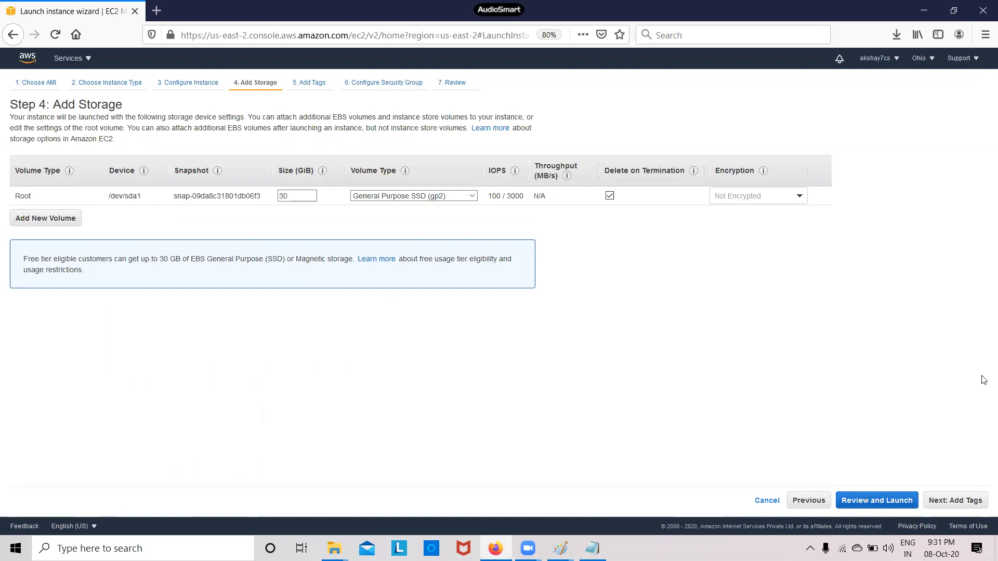
pyautogui.click(943, 504)
pyautogui.click(944, 504)
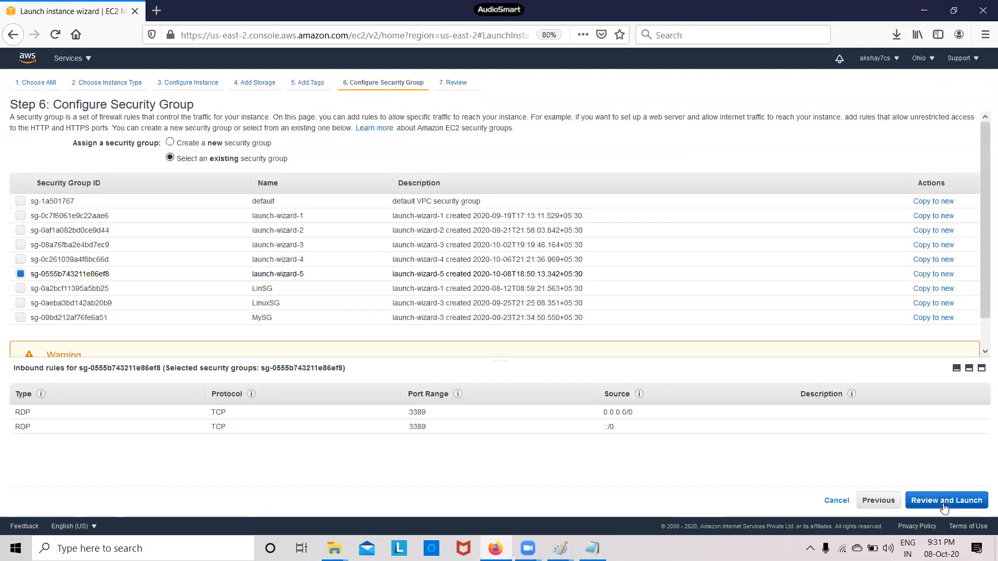
pyautogui.click(944, 503)
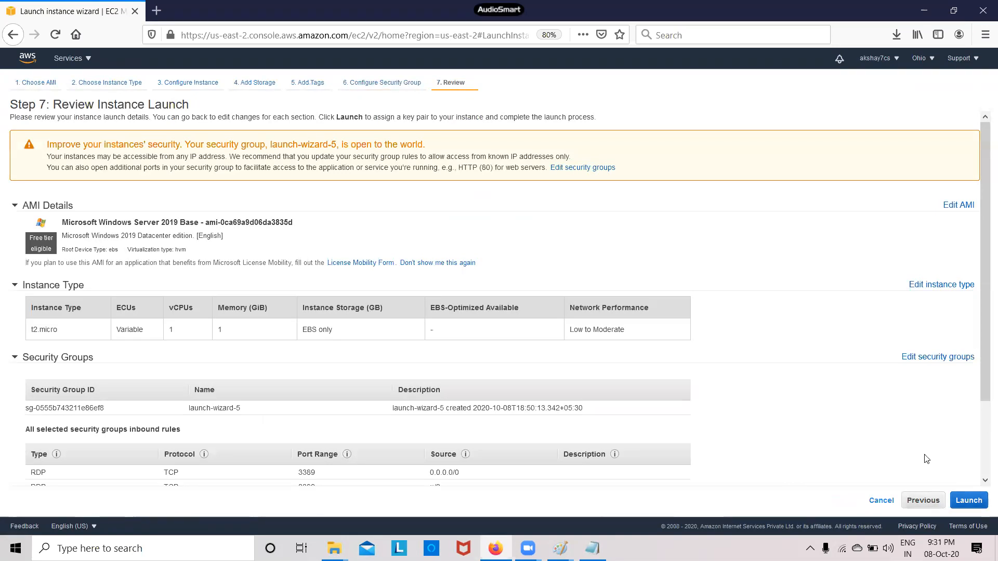
pyautogui.click(968, 501)
pyautogui.click(349, 348)
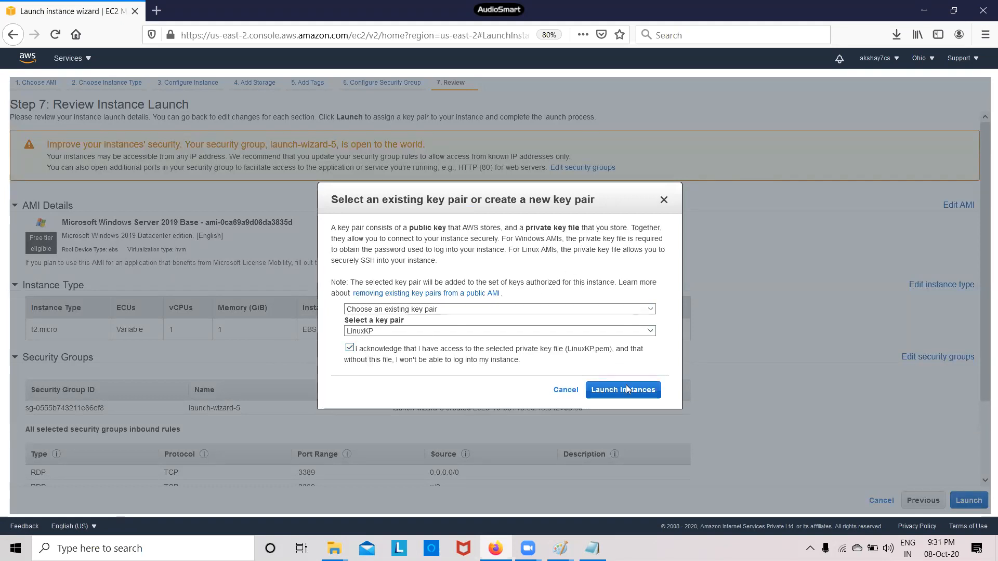
# Launch the instance, refresh the Instances list twice, and open the EBS Volumes list
pyautogui.click(632, 399)
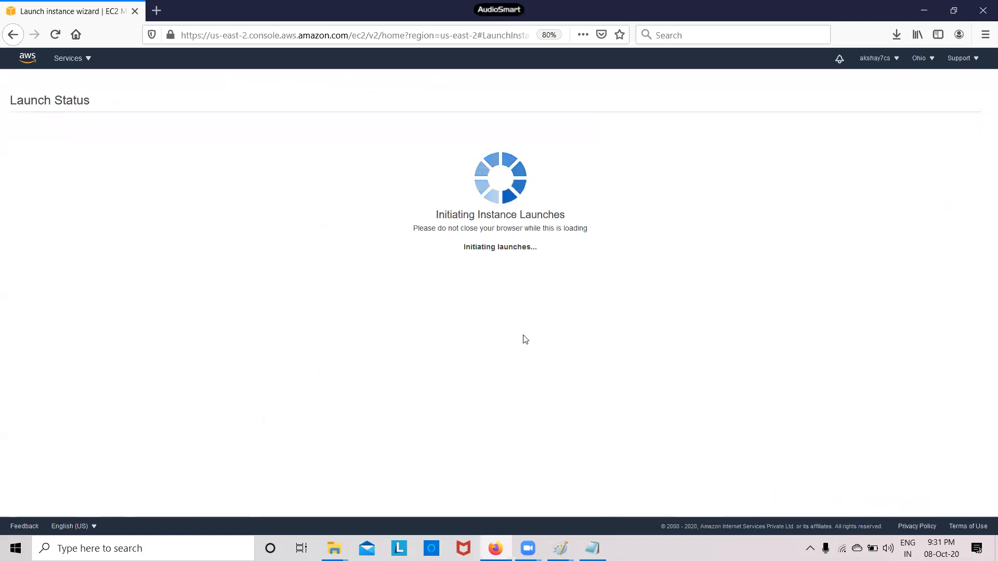
pyautogui.click(954, 440)
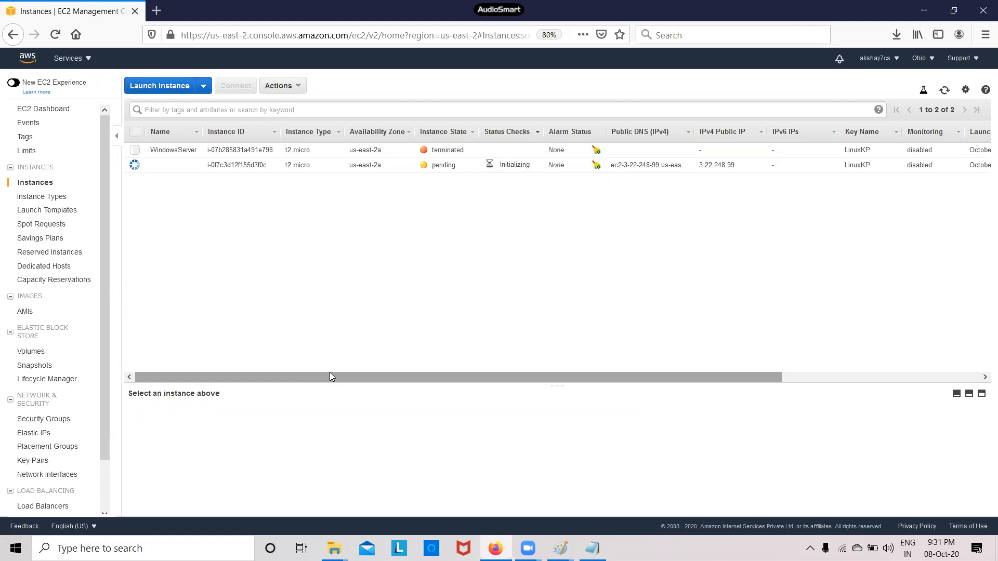
pyautogui.click(944, 91)
pyautogui.click(944, 96)
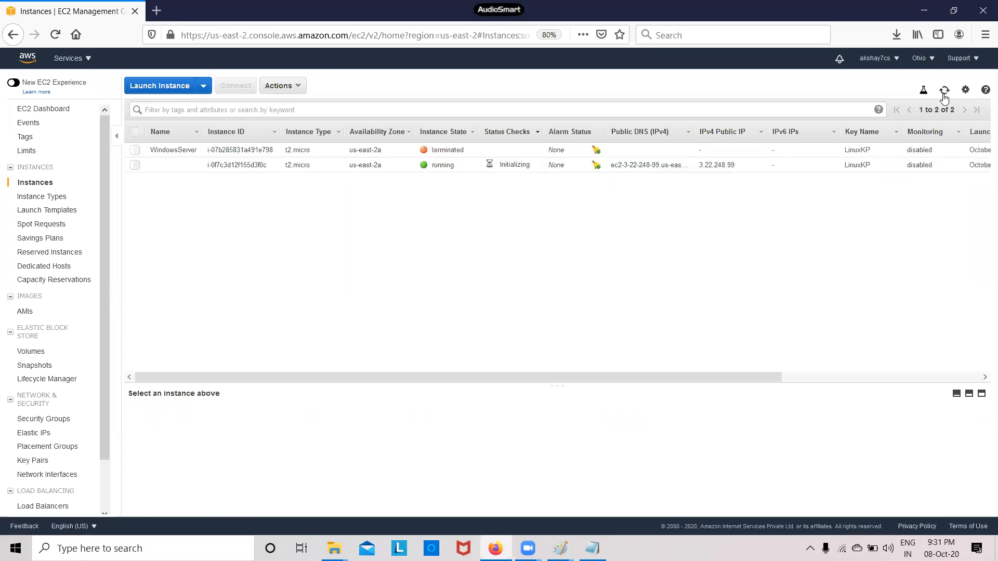
pyautogui.click(41, 356)
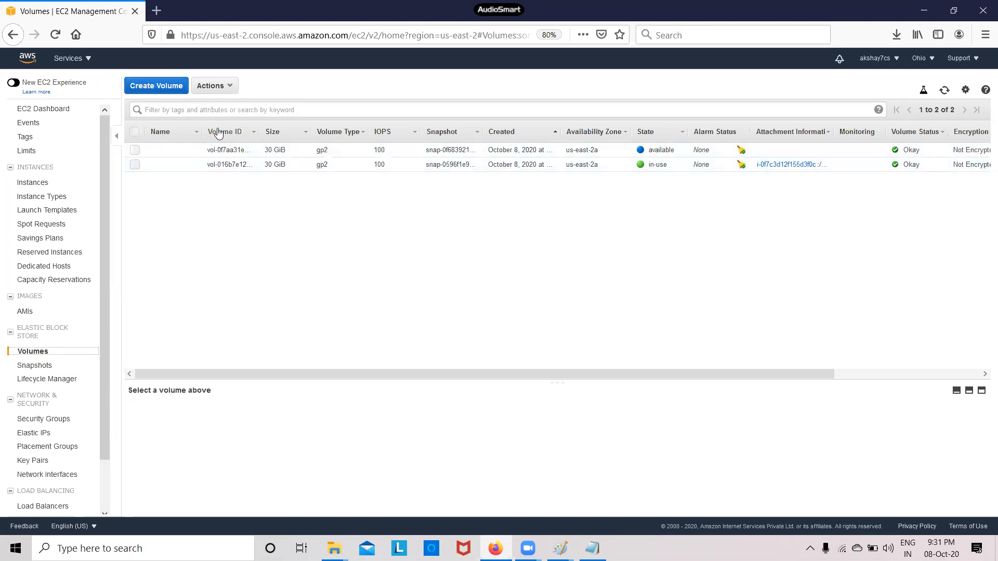
# Name the available volume 'snap-vol' and the in-use volume 'root-vol', then return to Instances
pyautogui.click(192, 151)
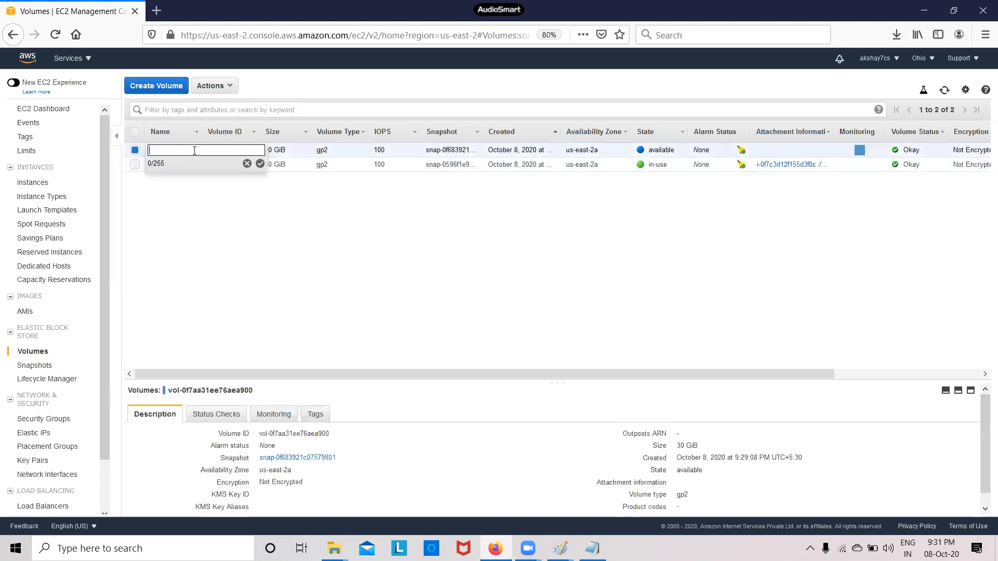
pyautogui.write('sn')
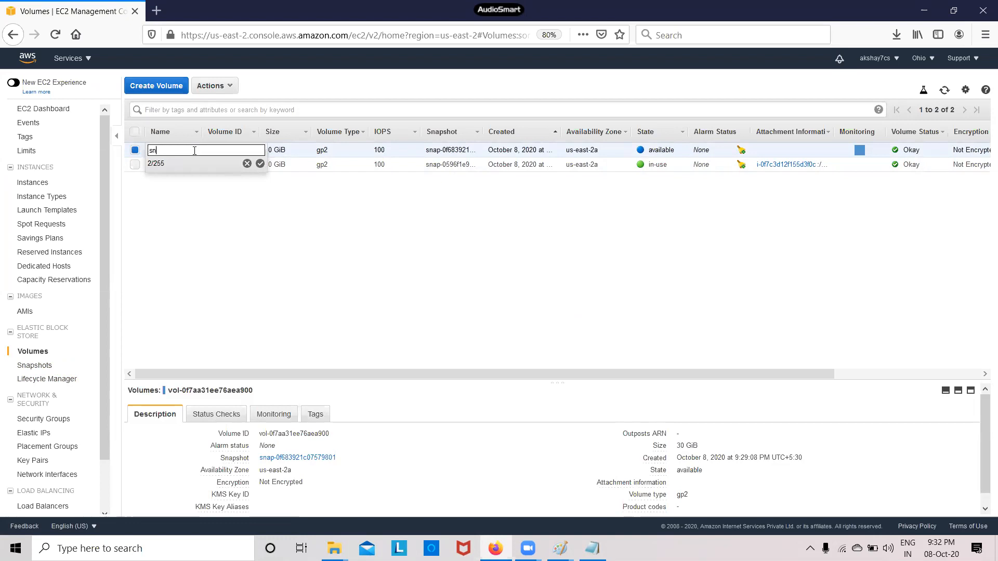
pyautogui.write('ap-vol')
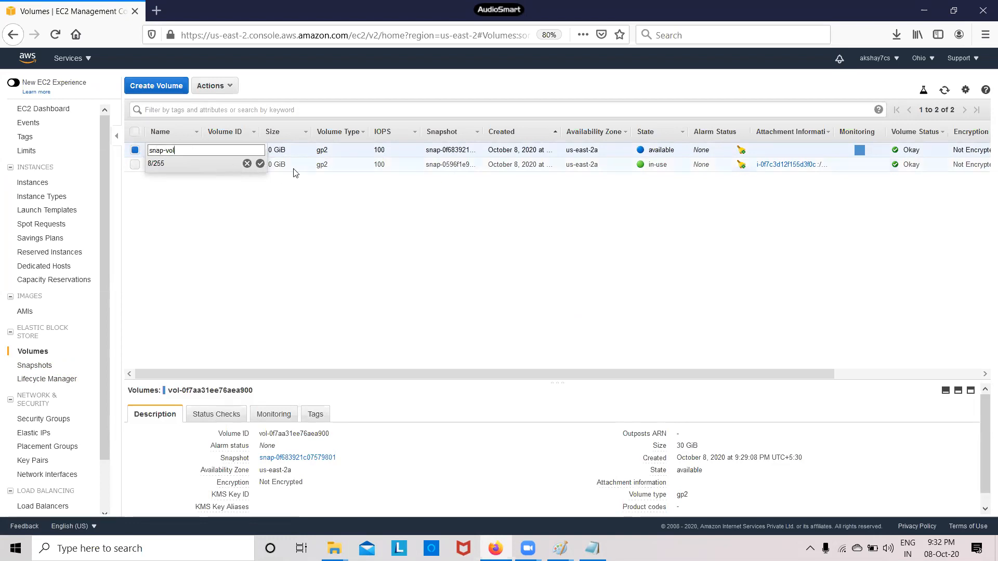
pyautogui.click(260, 164)
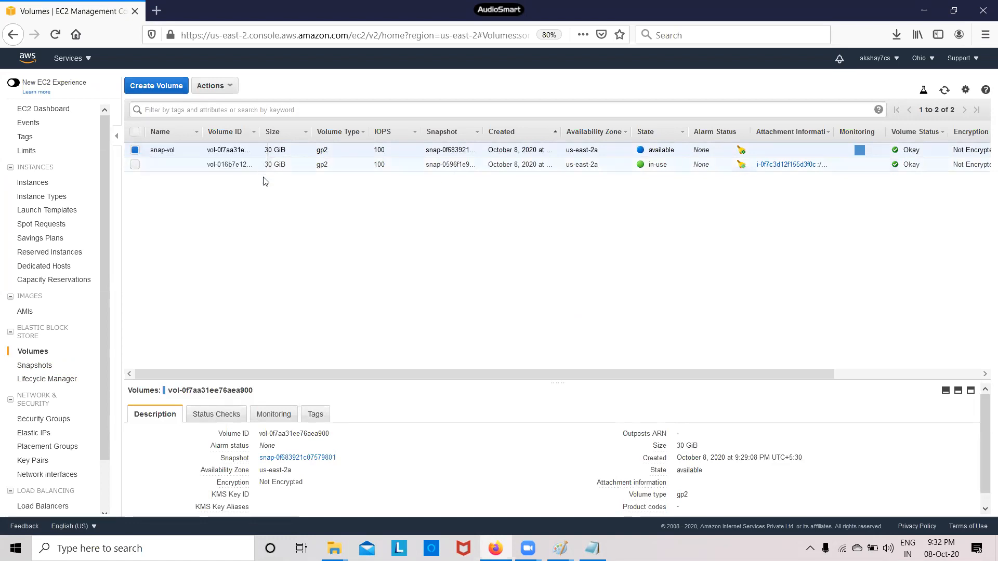
pyautogui.click(191, 165)
pyautogui.write('root-')
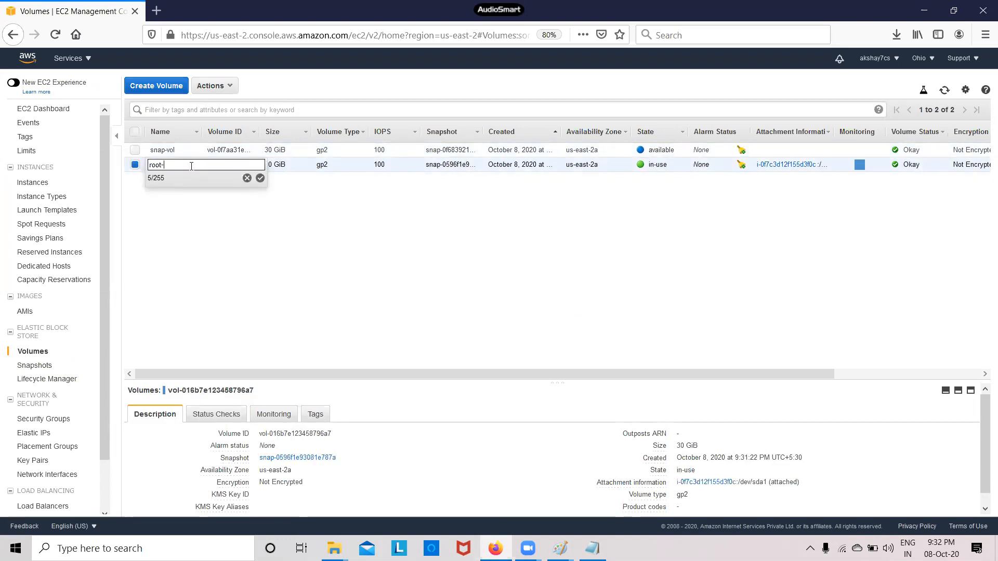
pyautogui.write('vol')
pyautogui.click(260, 178)
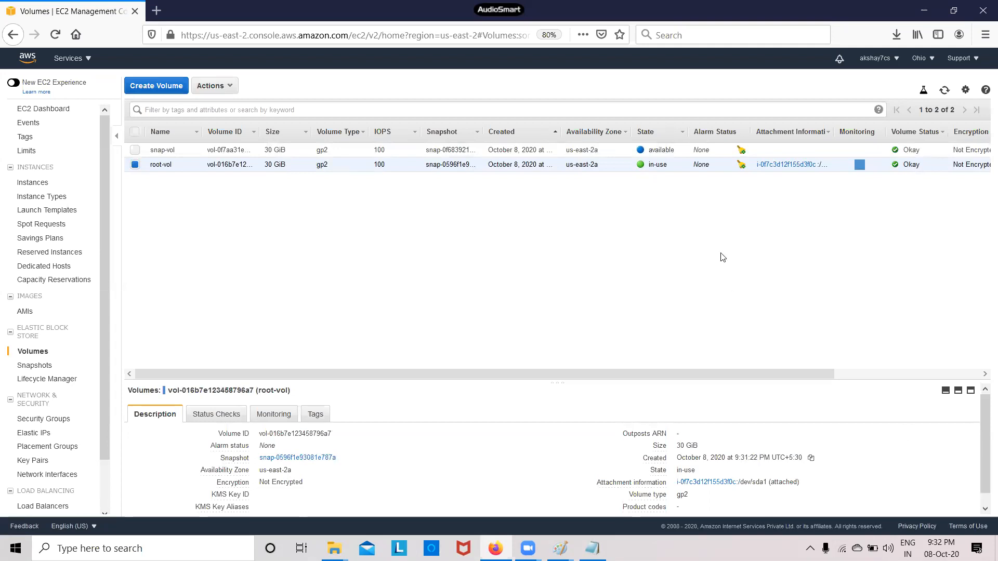
pyautogui.click(44, 186)
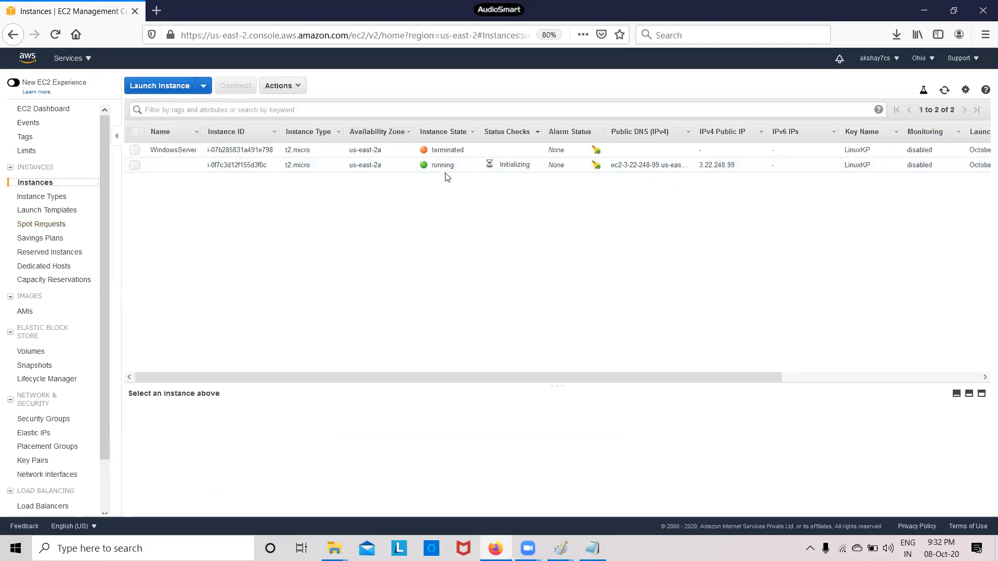
# Glance at the Volumes list, return to Instances, and refresh repeatedly for status updates
pyautogui.click(34, 352)
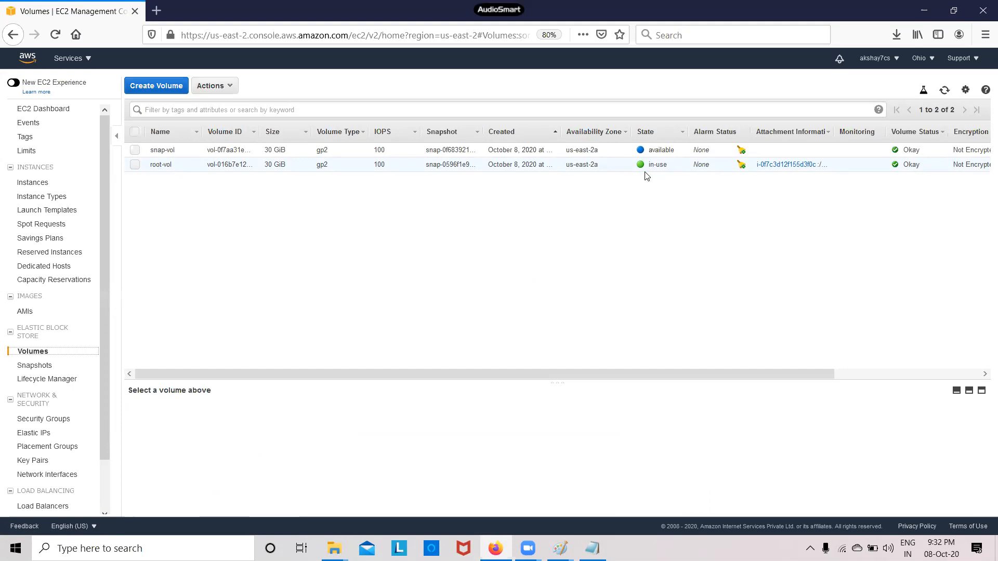
pyautogui.click(37, 183)
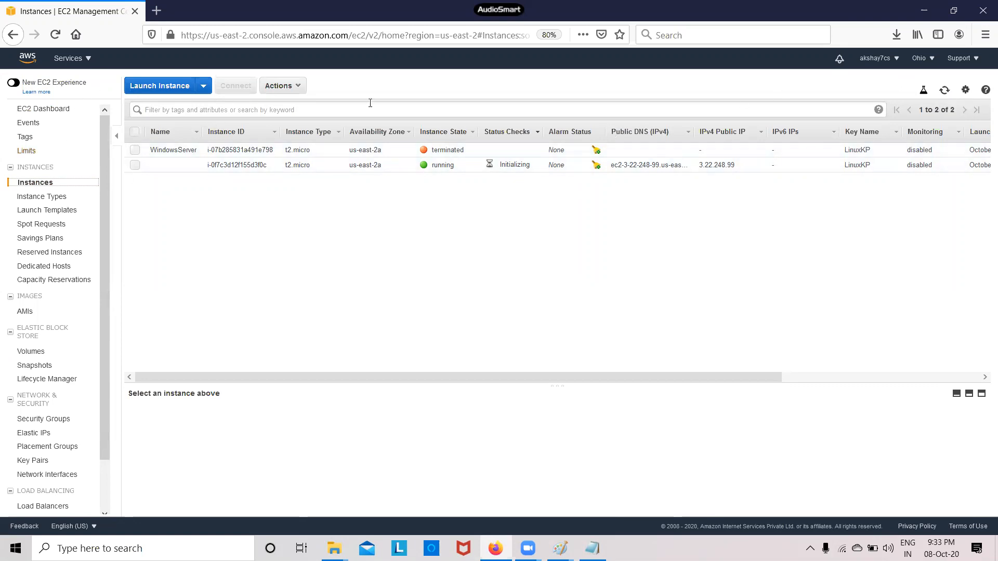
pyautogui.click(943, 91)
pyautogui.click(944, 92)
pyautogui.click(944, 92)
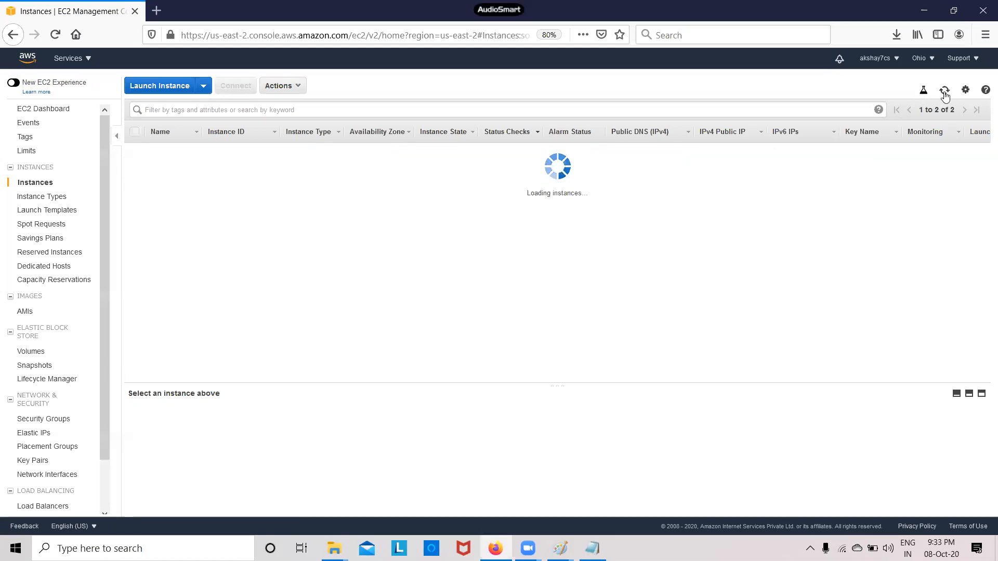
pyautogui.click(944, 92)
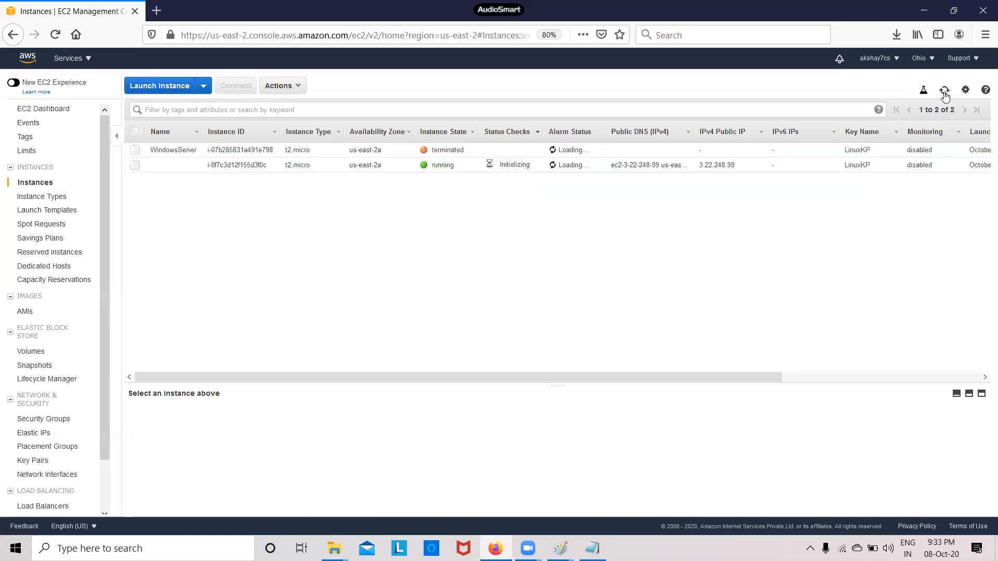
pyautogui.click(944, 93)
pyautogui.click(944, 93)
pyautogui.click(945, 92)
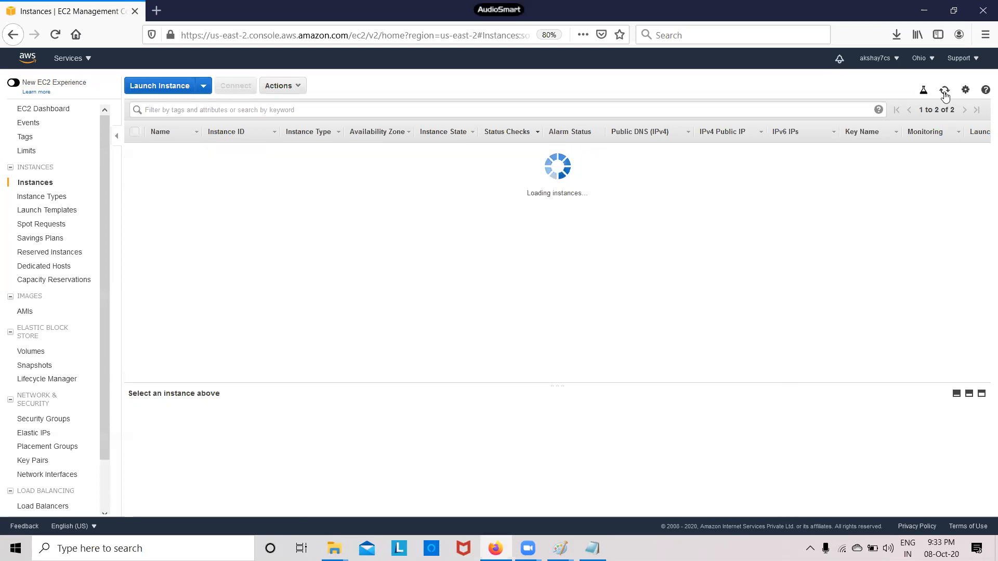
pyautogui.click(944, 92)
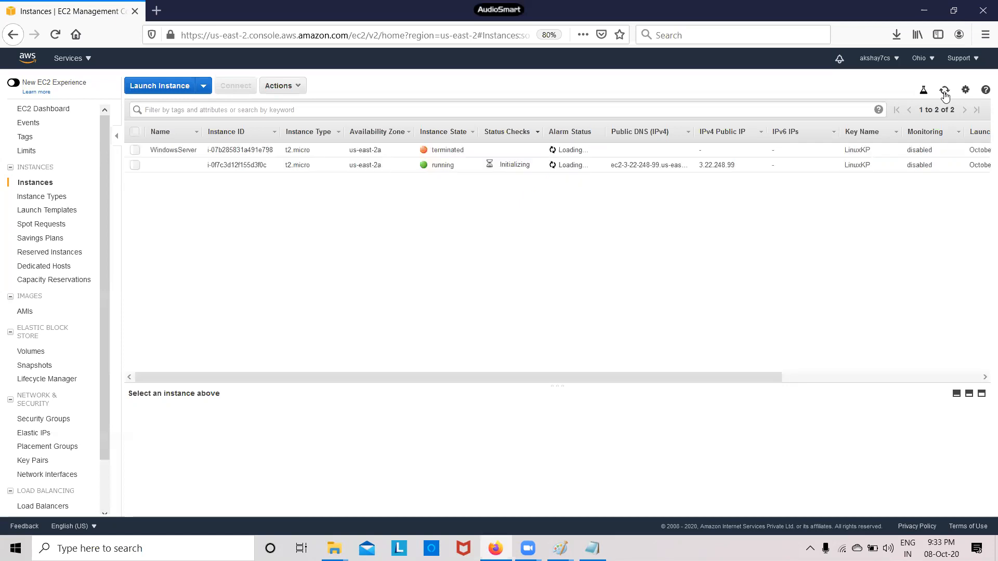
pyautogui.click(944, 93)
pyautogui.click(944, 93)
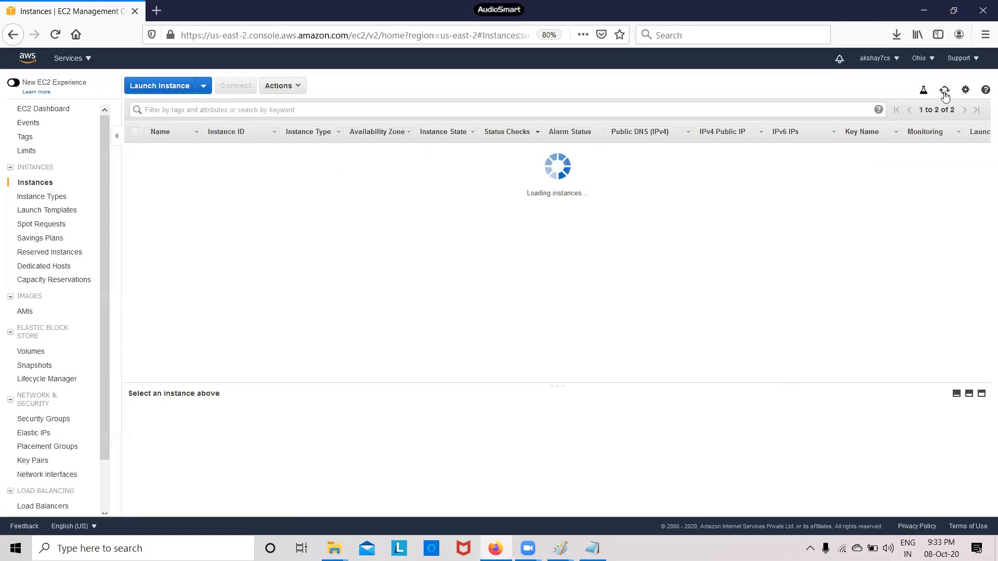
pyautogui.click(944, 93)
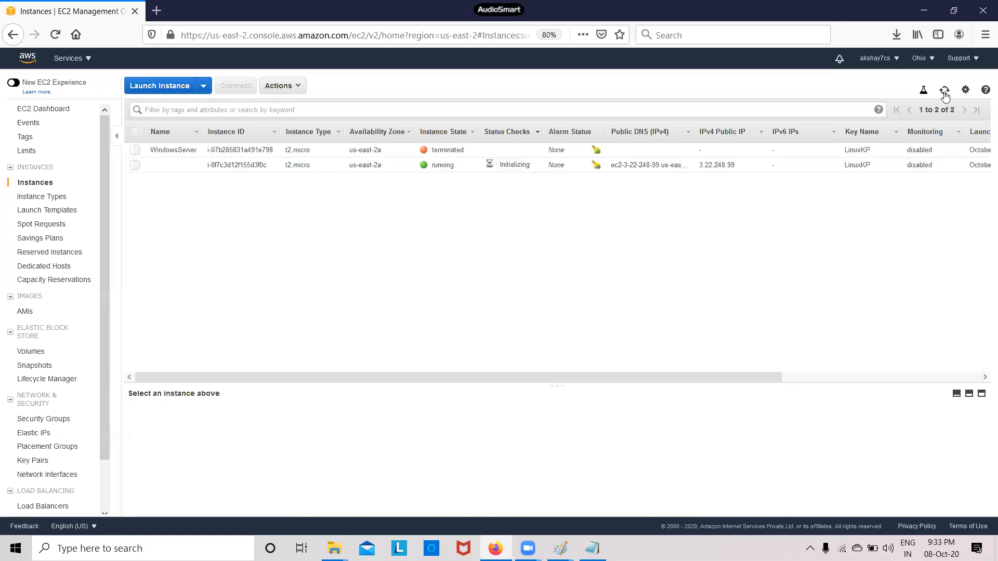
# Select the running restored instance and keep refreshing until its status checks show 2/2 passed
pyautogui.click(135, 164)
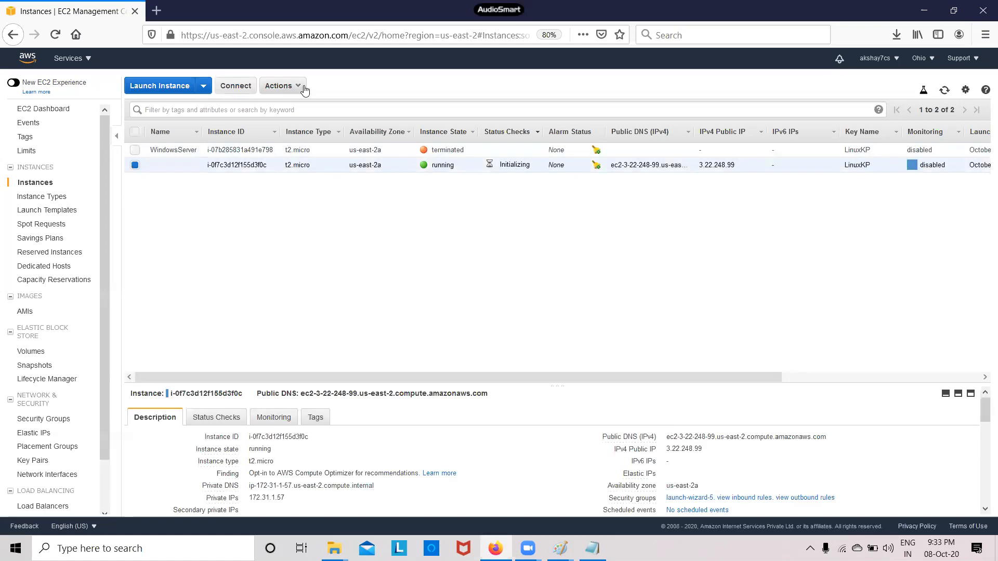
pyautogui.click(299, 95)
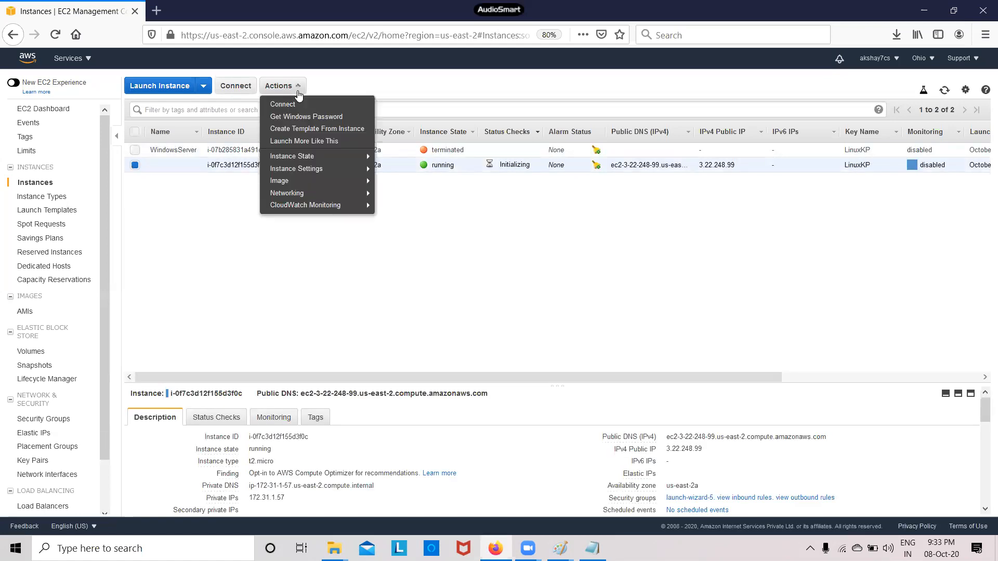
pyautogui.moveTo(335, 159)
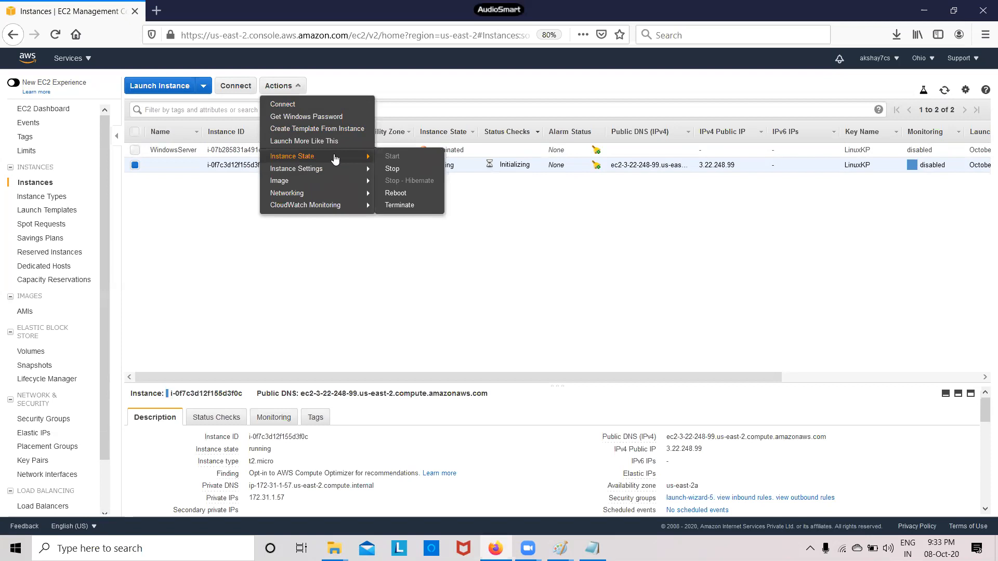
pyautogui.click(167, 229)
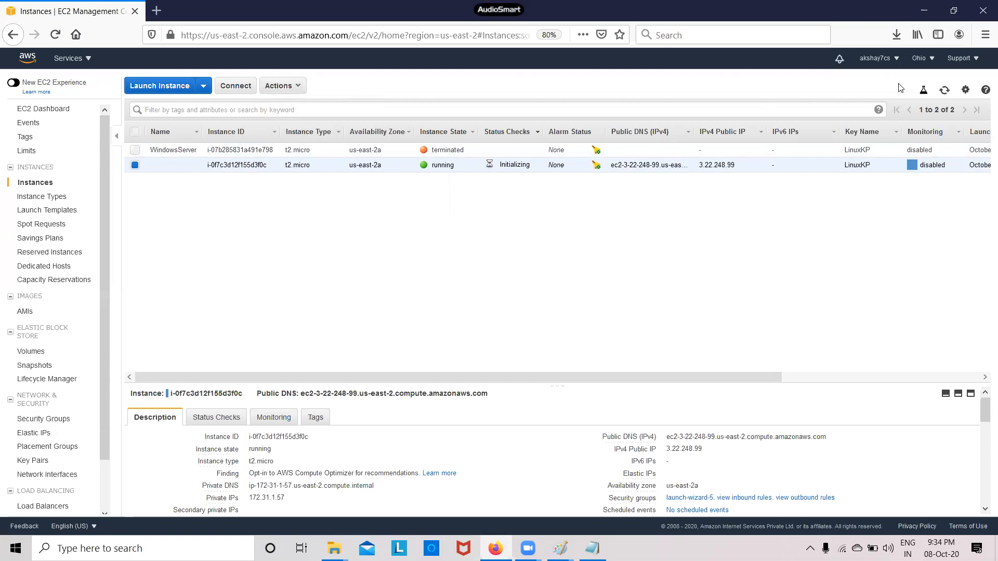
pyautogui.click(945, 92)
pyautogui.click(944, 92)
pyautogui.click(946, 91)
pyautogui.click(945, 91)
pyautogui.click(945, 91)
pyautogui.click(946, 91)
pyautogui.click(945, 92)
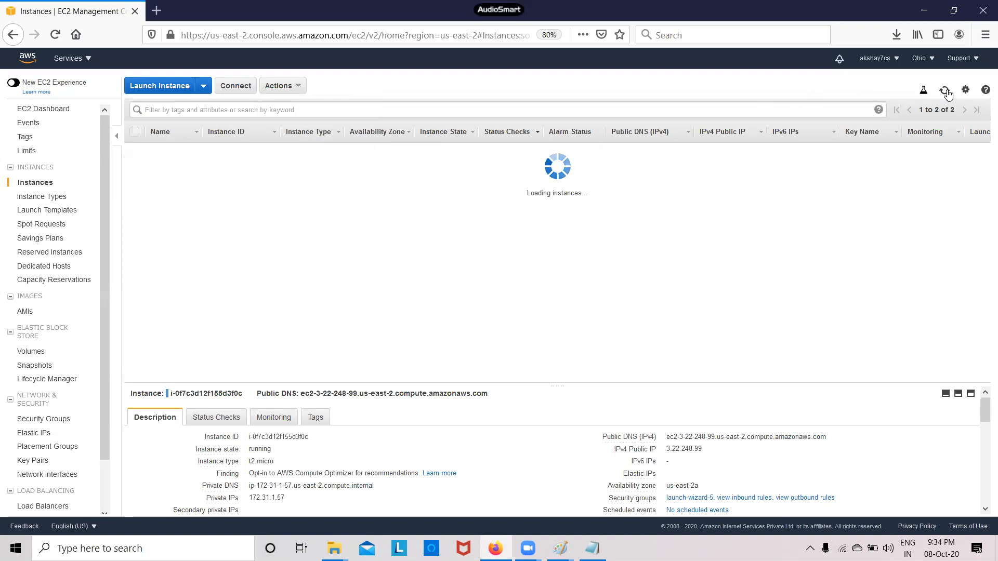
pyautogui.click(945, 91)
pyautogui.click(946, 91)
pyautogui.click(945, 91)
pyautogui.click(946, 91)
pyautogui.click(945, 91)
pyautogui.click(945, 92)
pyautogui.click(946, 91)
pyautogui.click(946, 91)
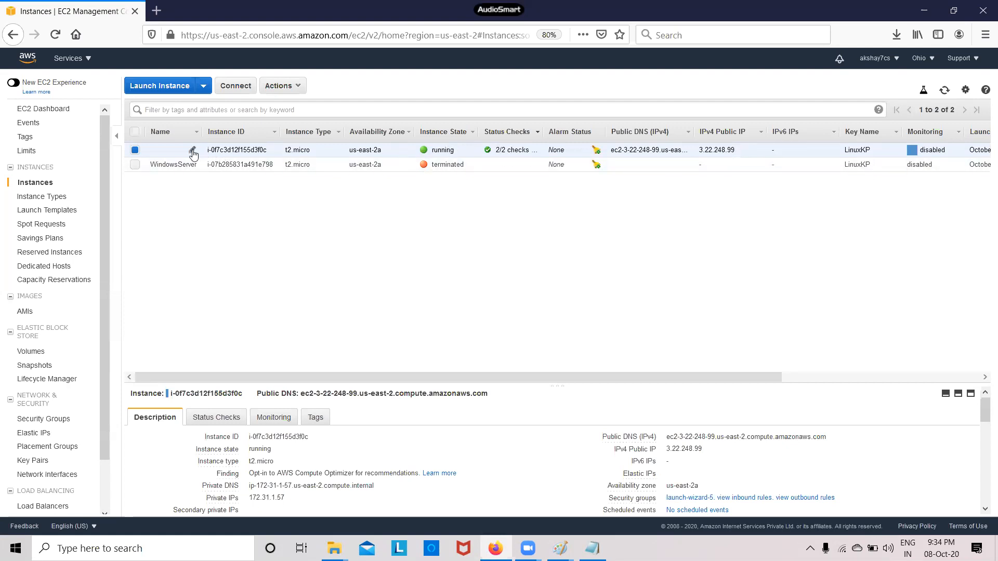
# Set the running restored instance's Name field to 'Newwinserver'
pyautogui.click(194, 150)
pyautogui.write('Ne')
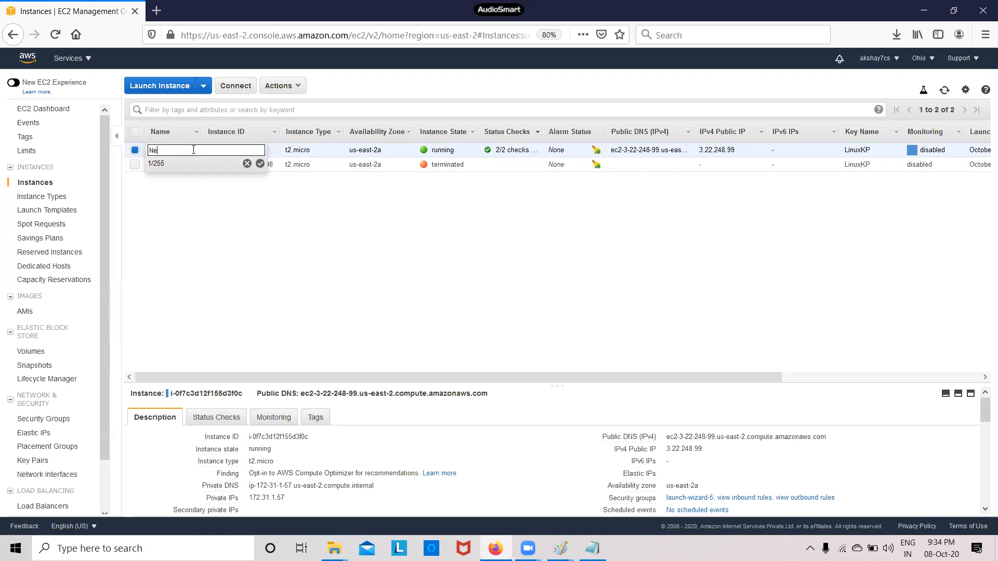
pyautogui.write('wwinserver')
pyautogui.click(260, 163)
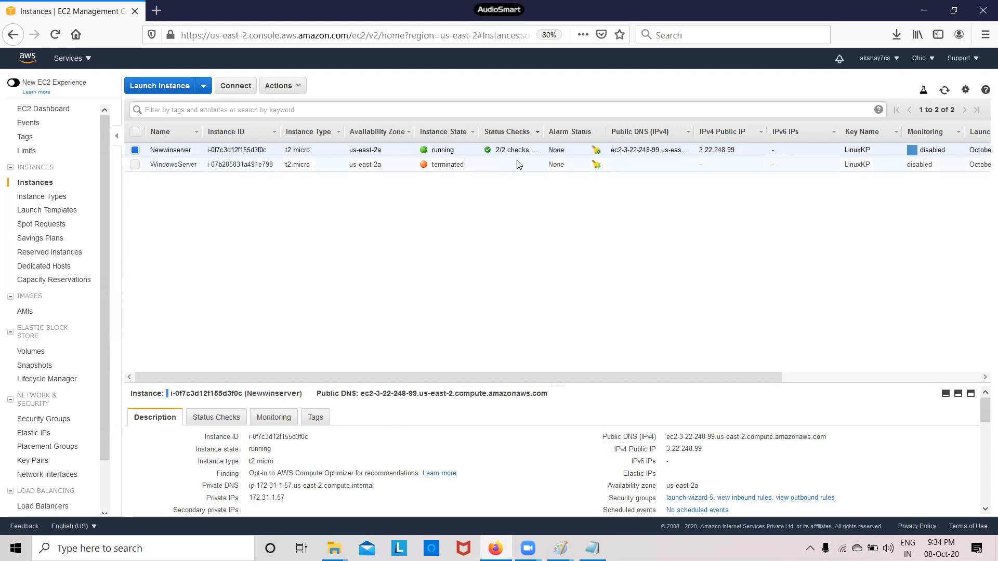
# Stop the Newwinserver instance through Instance State and confirm the stop
pyautogui.click(298, 86)
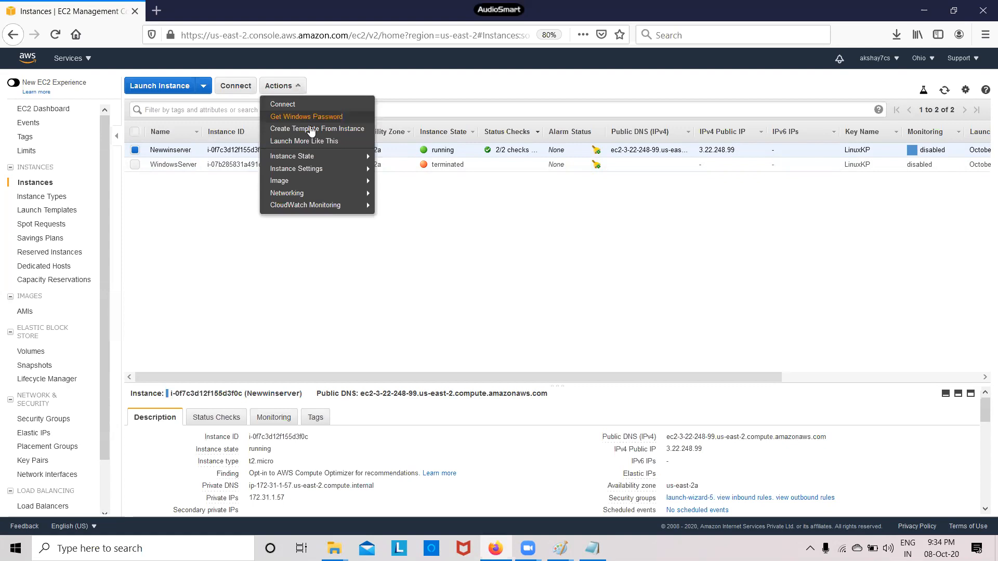
pyautogui.moveTo(323, 157)
pyautogui.click(391, 170)
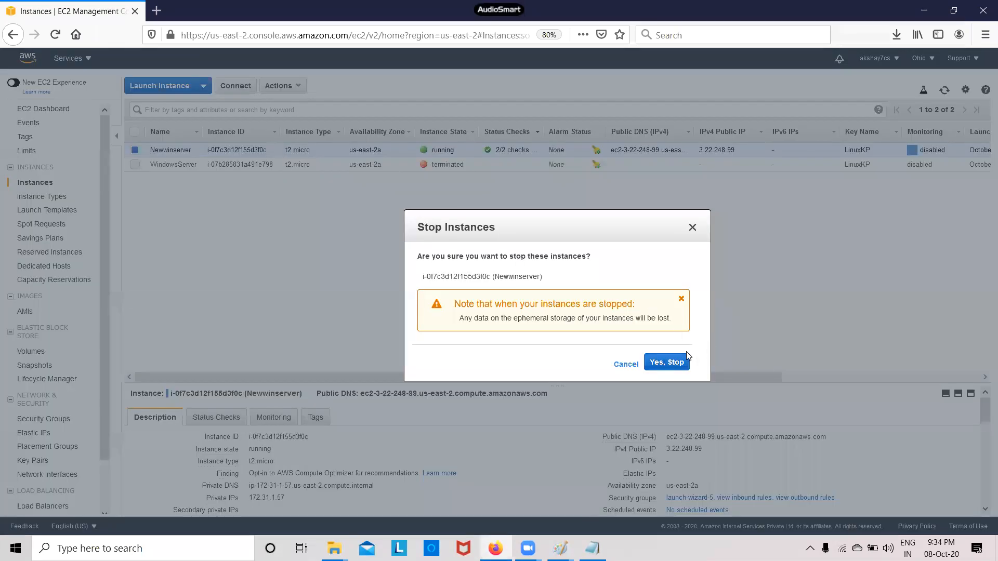
pyautogui.click(679, 365)
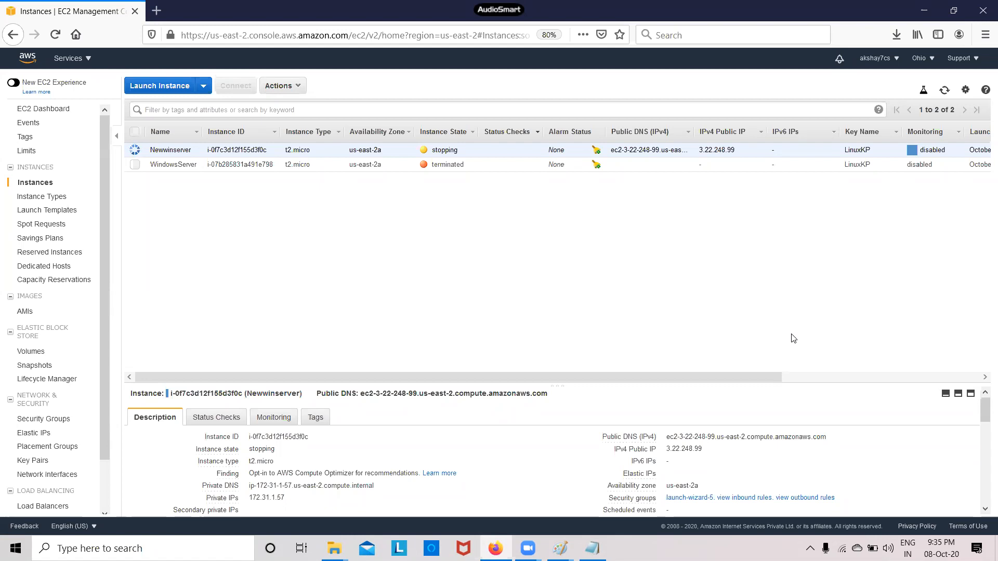
# Refresh the Instances list until Newwinserver shows stopped, then open the EBS Volumes list
pyautogui.click(944, 92)
pyautogui.click(943, 94)
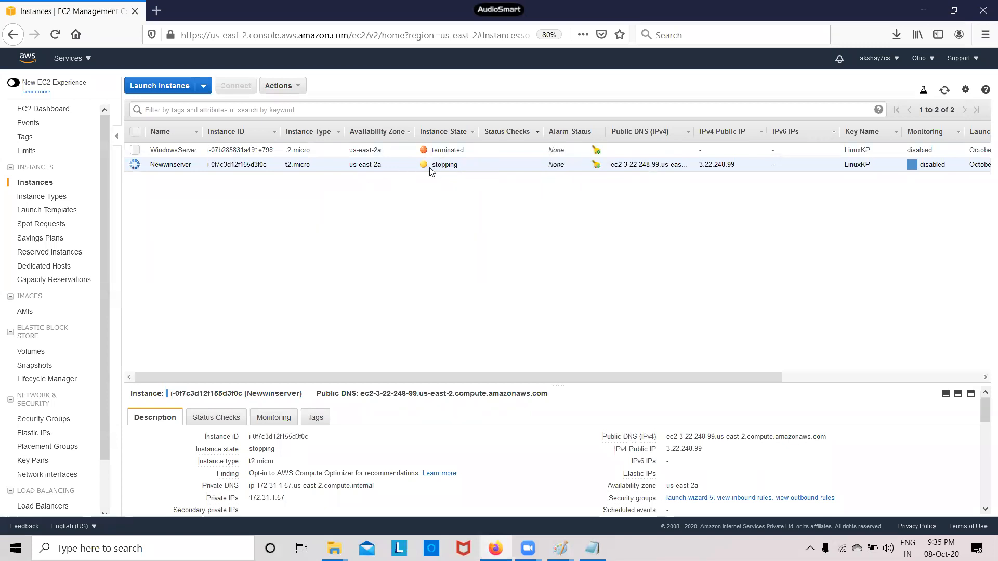
pyautogui.click(944, 96)
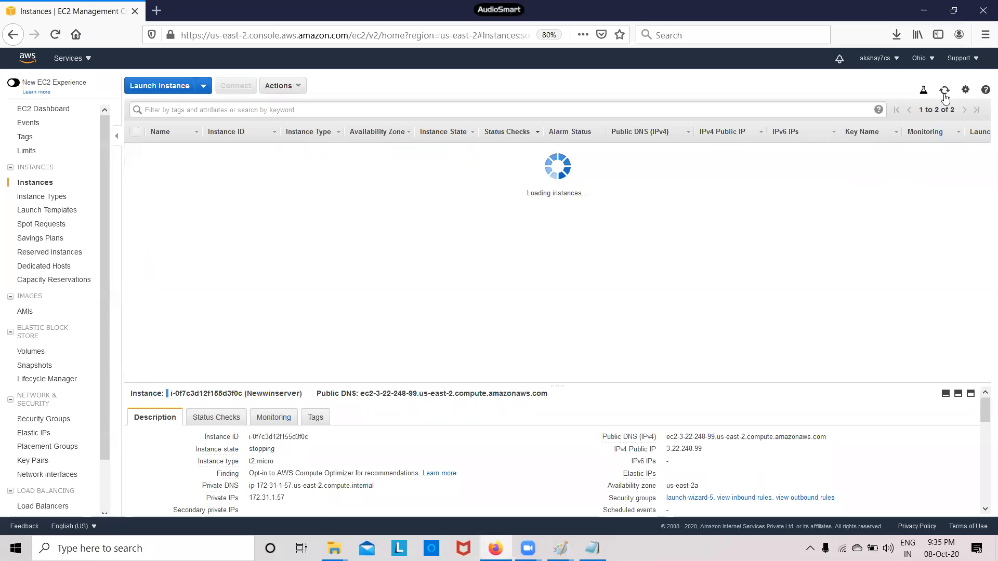
pyautogui.click(944, 95)
pyautogui.click(944, 95)
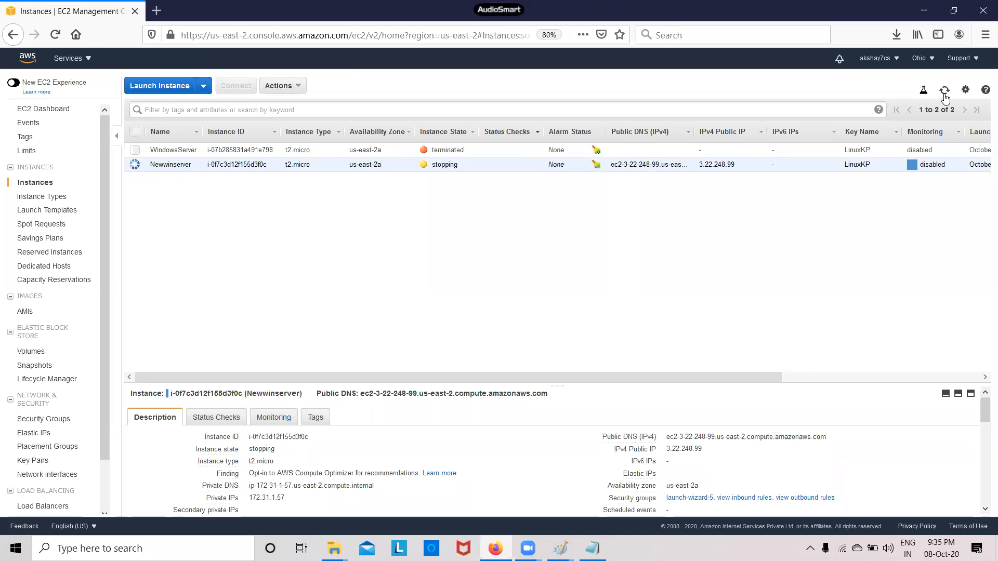
pyautogui.click(945, 94)
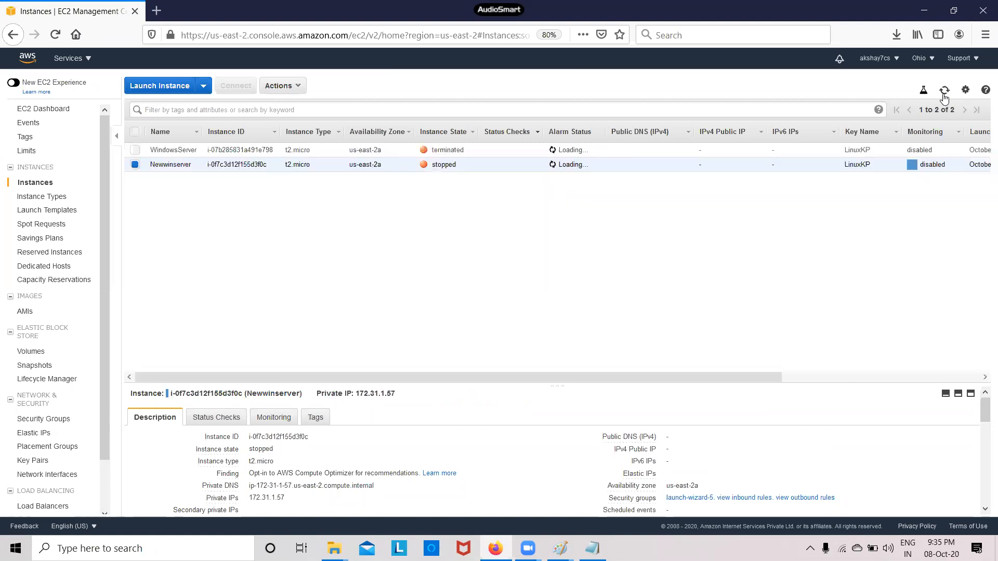
pyautogui.click(944, 92)
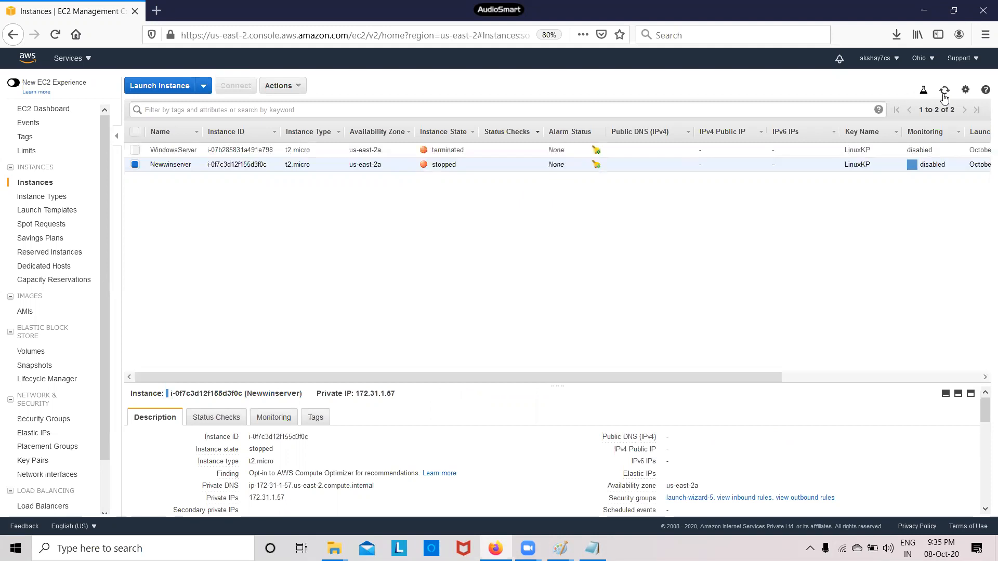
pyautogui.click(46, 356)
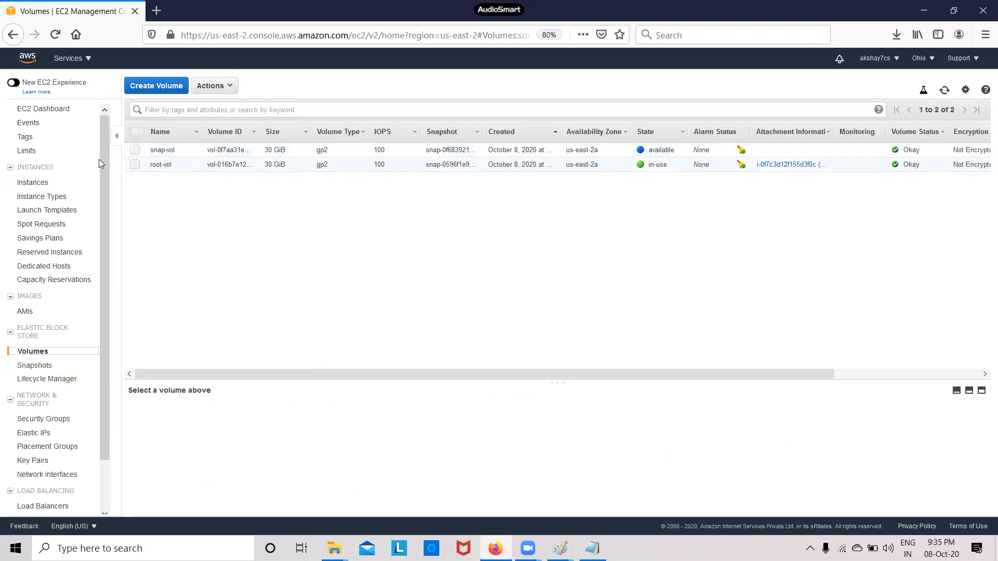
# Select only root-vol, detach it with 'Yes, Detach', and refresh until it shows available
pyautogui.click(135, 150)
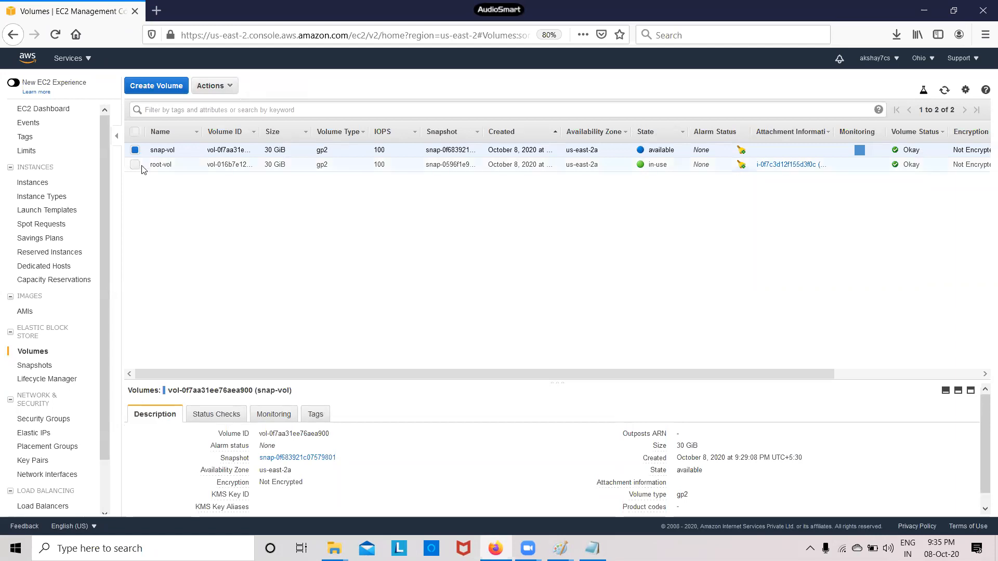
pyautogui.click(135, 164)
pyautogui.click(138, 150)
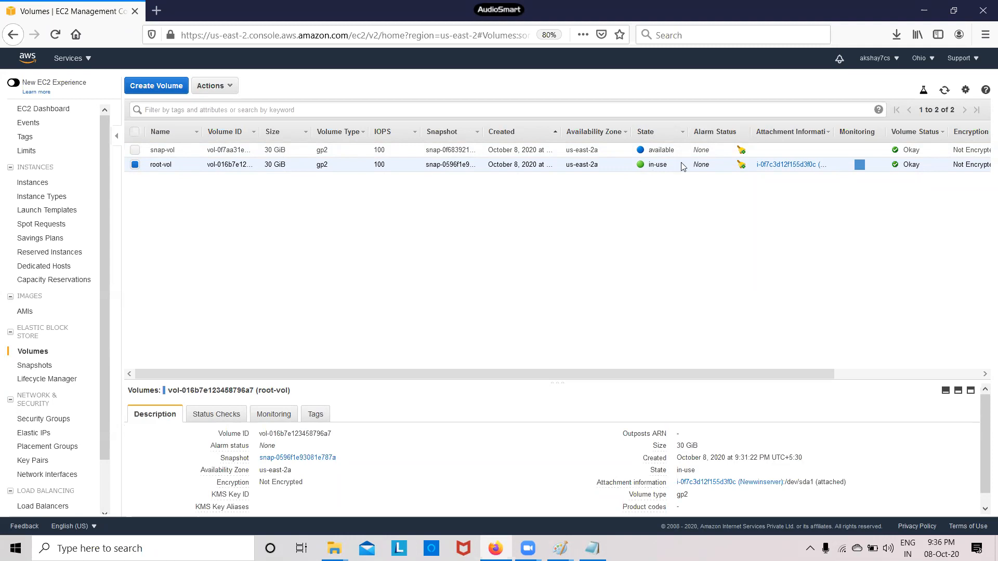
pyautogui.click(228, 88)
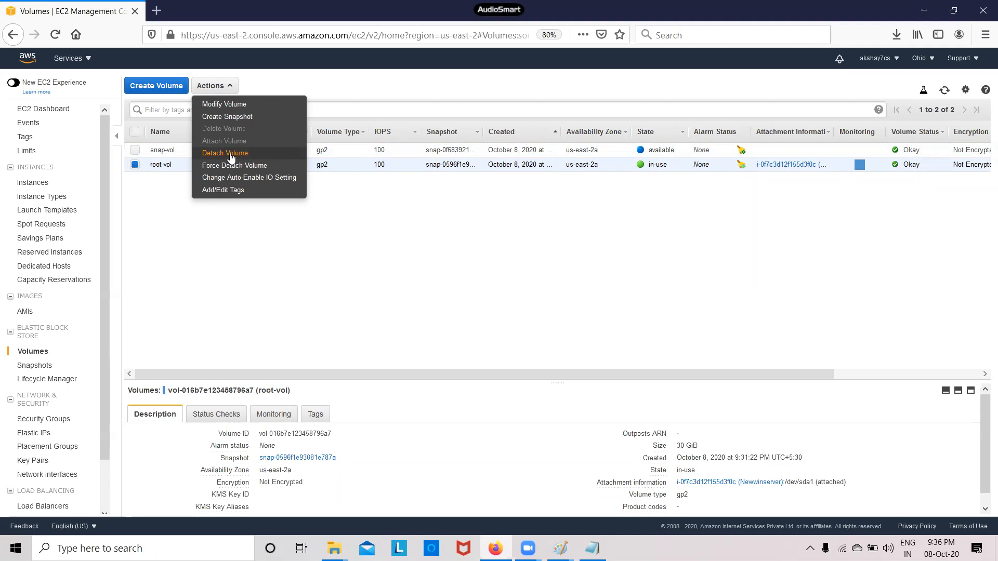
pyautogui.click(225, 154)
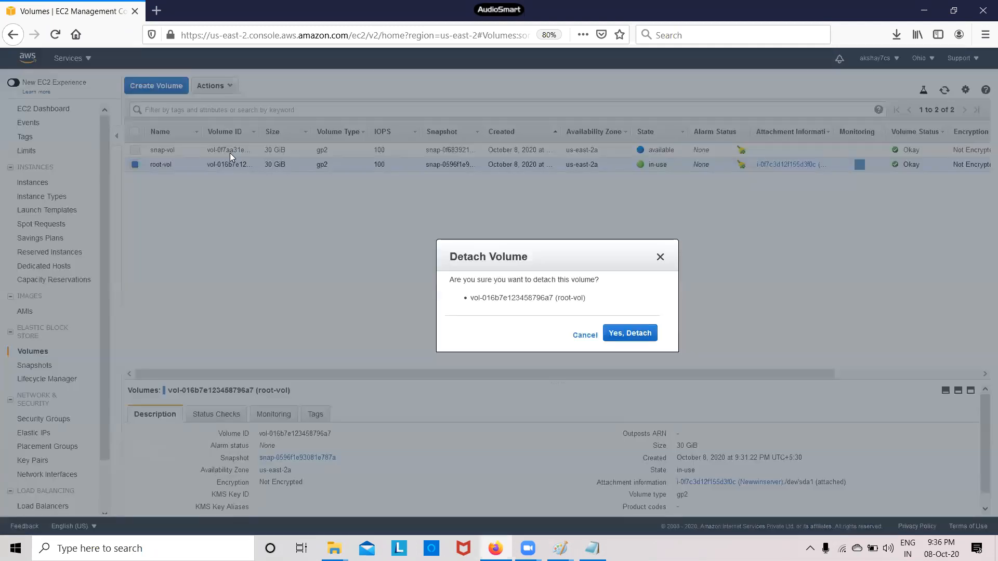
pyautogui.click(644, 335)
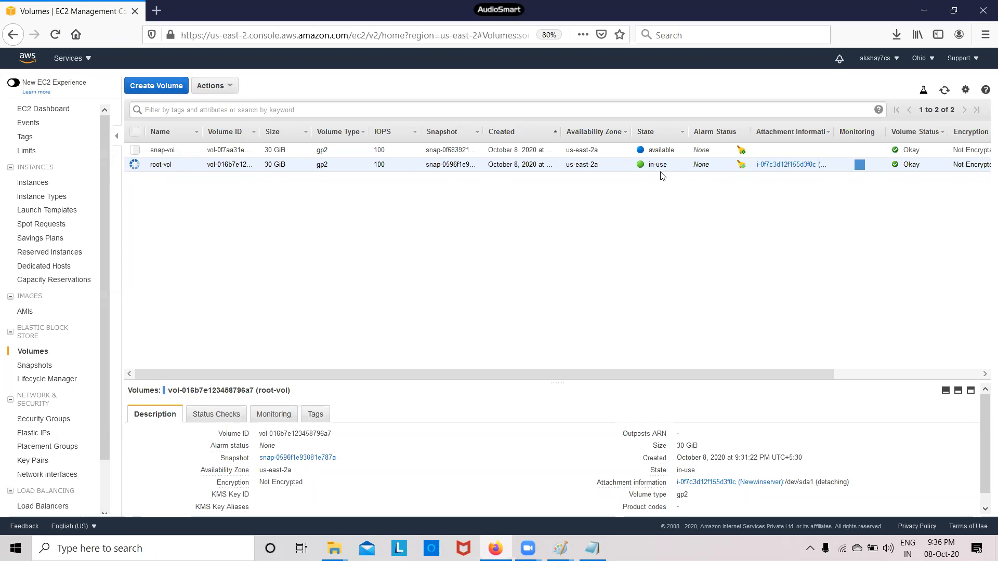
pyautogui.click(944, 91)
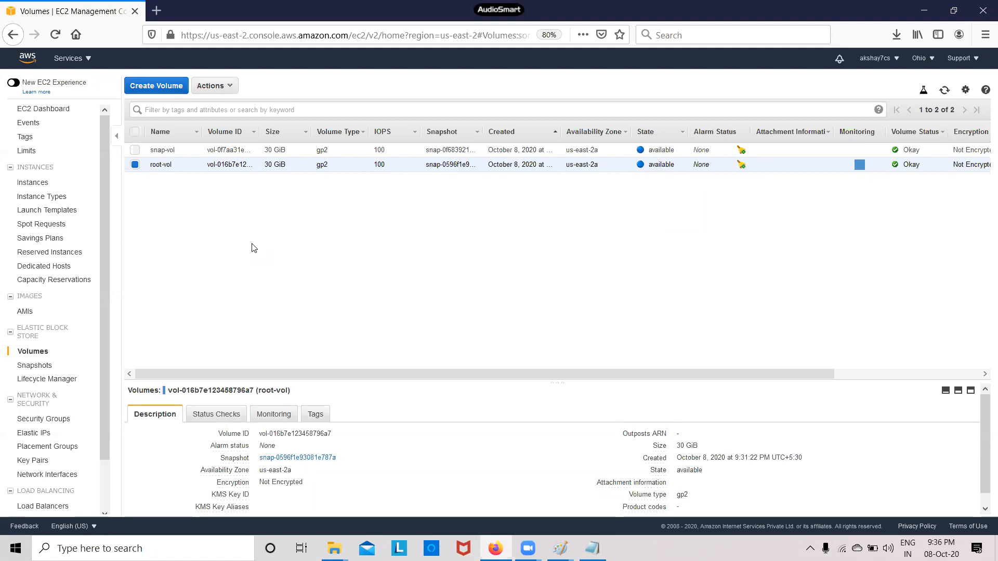
pyautogui.click(135, 150)
# Start attaching snap-vol alone and choose the Newwinserver instance as its target
pyautogui.click(135, 164)
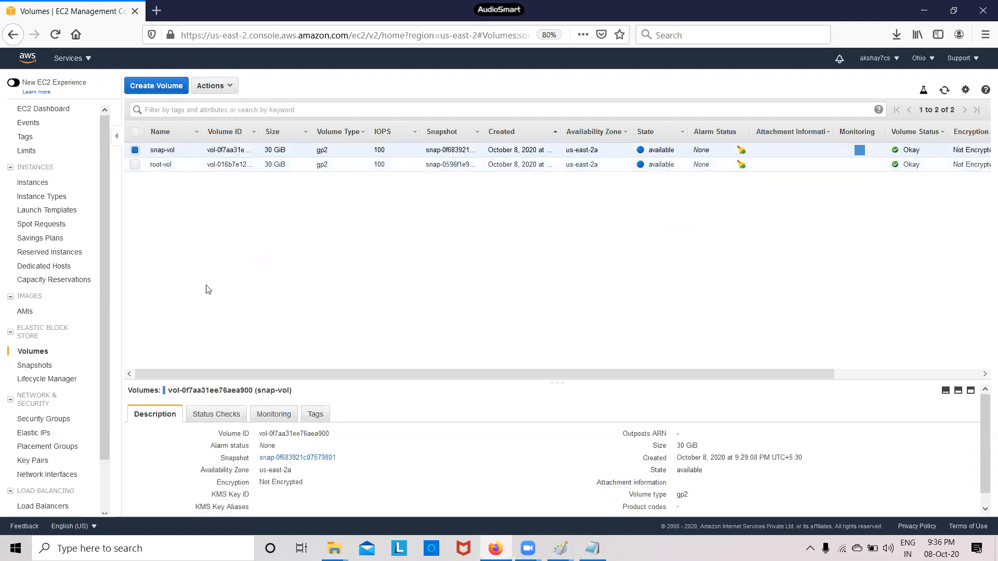
pyautogui.click(213, 86)
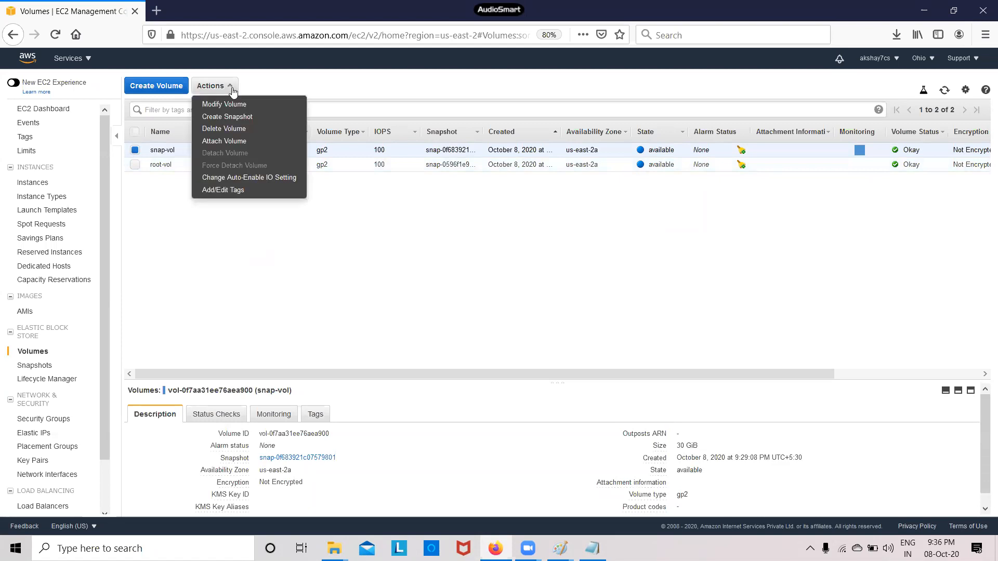
pyautogui.click(241, 138)
pyautogui.click(531, 292)
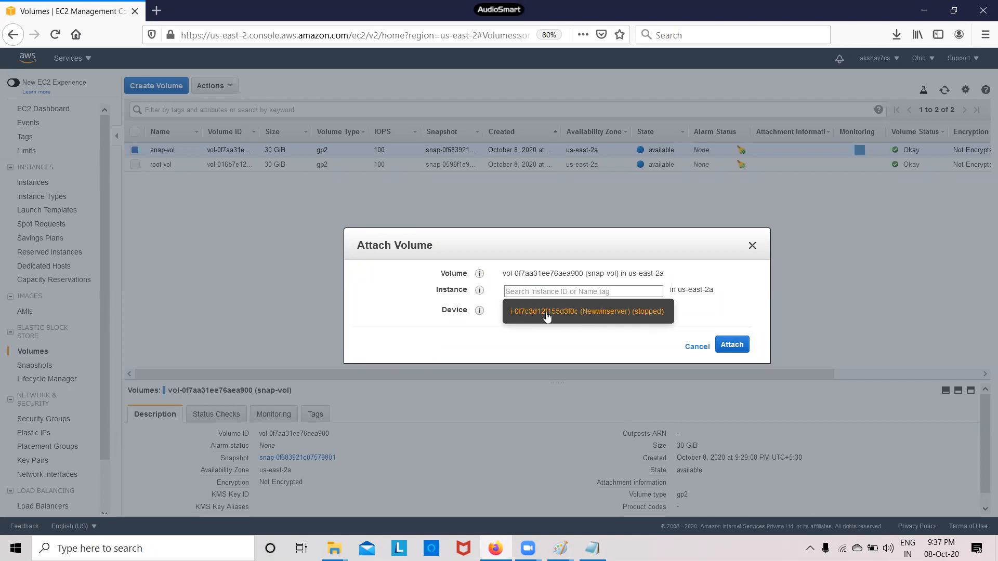
pyautogui.click(649, 312)
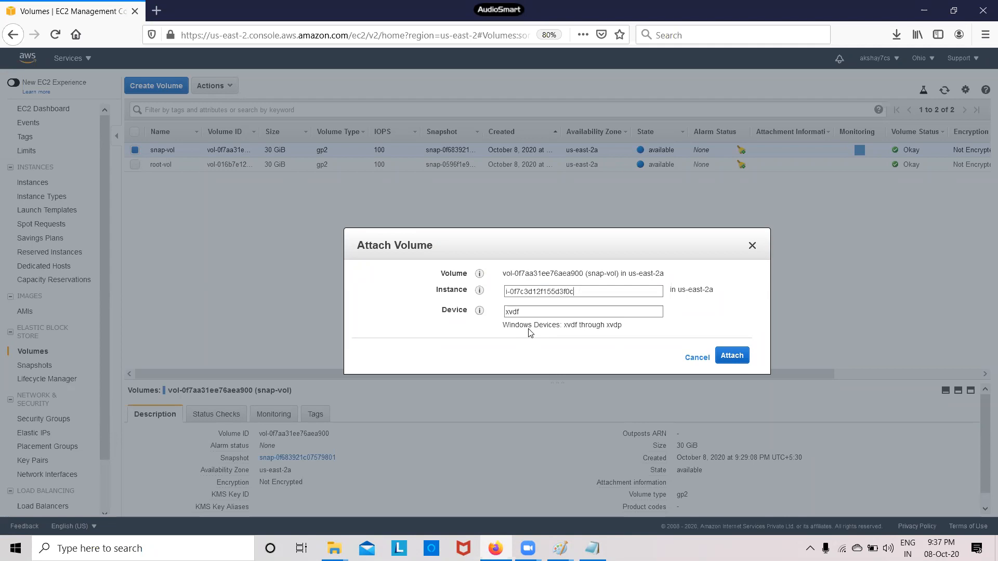
# Replace the default xvdf device name with /dev/sda1 copied from Notepad and attach
pyautogui.click(592, 549)
pyautogui.moveTo(91, 149); pyautogui.dragTo(15, 149)
pyautogui.rightClick(44, 143)
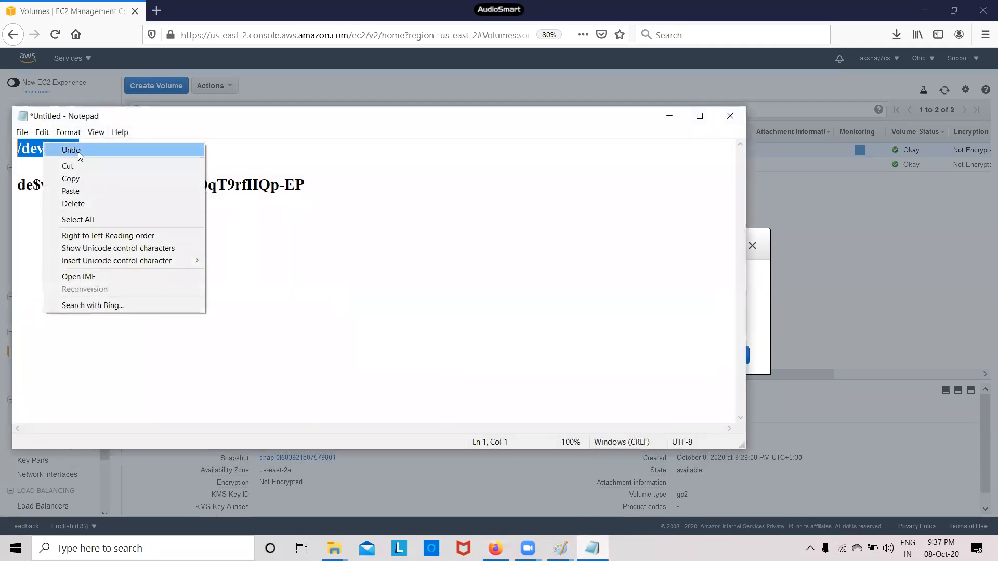
pyautogui.click(85, 178)
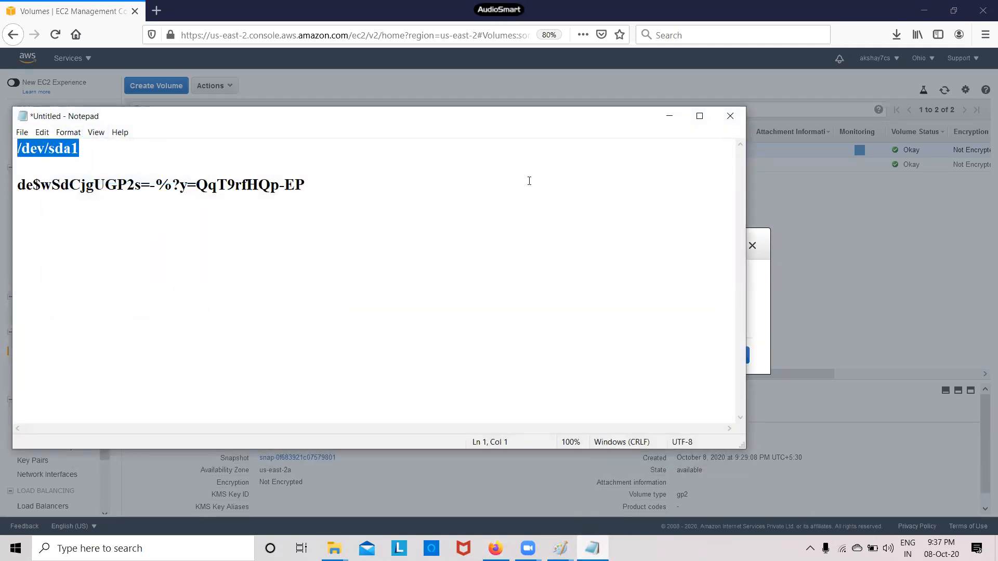
pyautogui.click(669, 116)
pyautogui.doubleClick(554, 312)
pyautogui.press('BackSpace')
pyautogui.hotkey('ctrl', 'v')
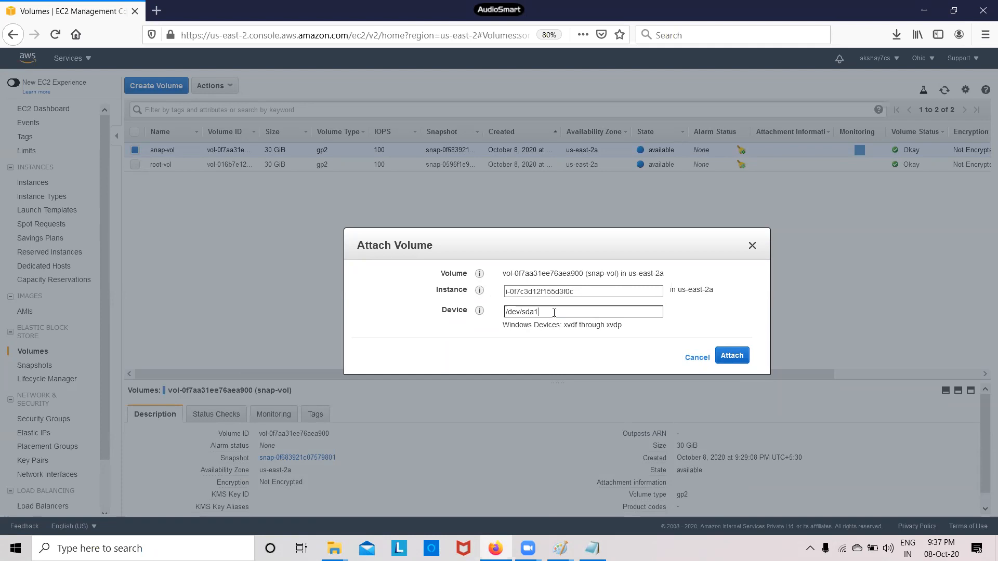
pyautogui.click(732, 356)
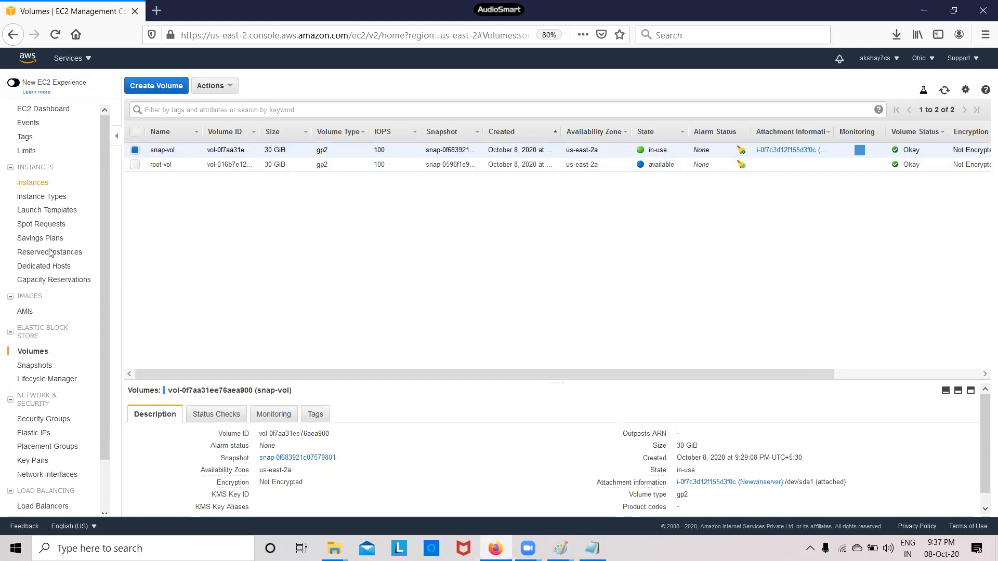
# Start Newwinserver from the Instances list and refresh until its state reads running
pyautogui.click(32, 182)
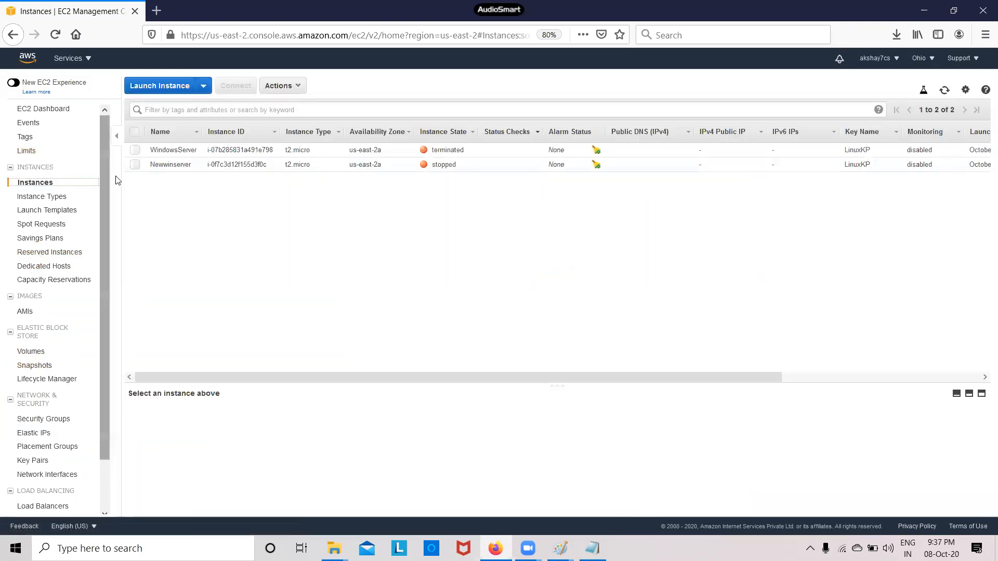
pyautogui.click(135, 164)
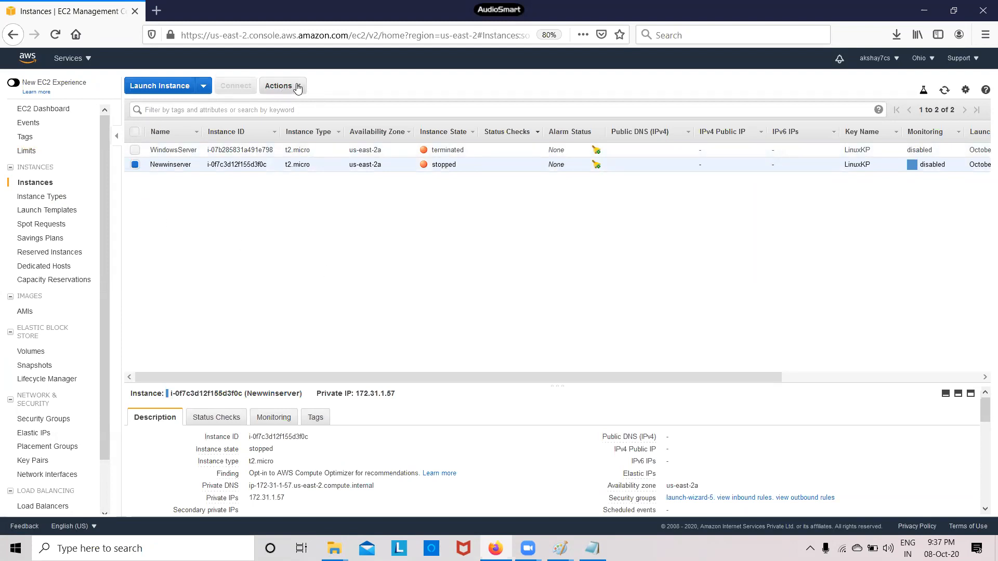
pyautogui.click(281, 86)
pyautogui.moveTo(320, 161)
pyautogui.click(387, 156)
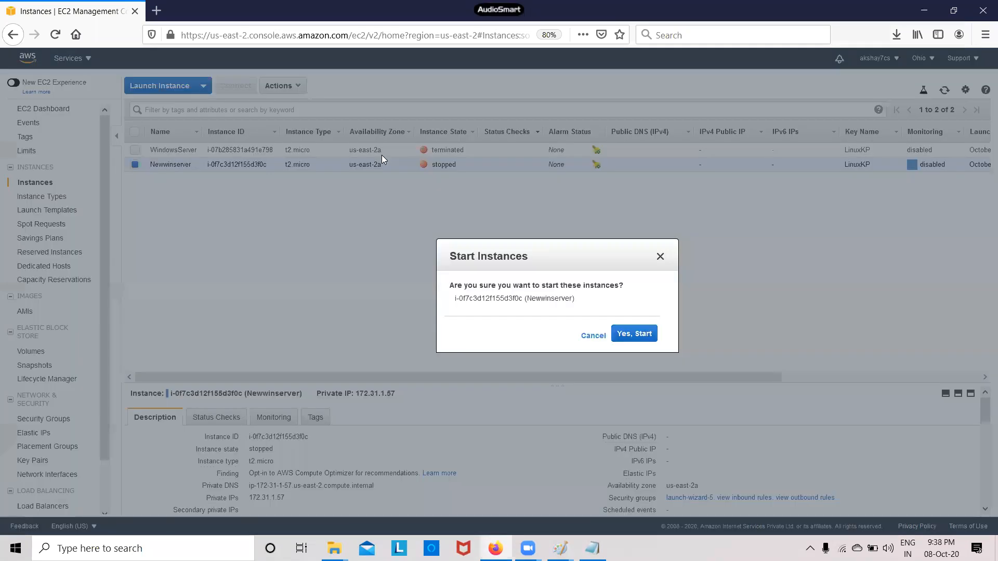
pyautogui.click(634, 334)
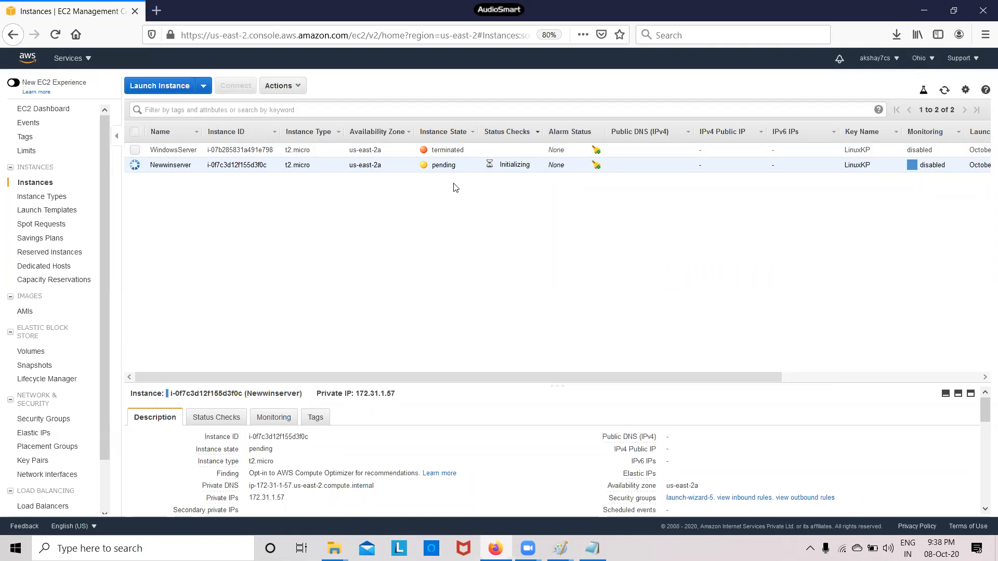
pyautogui.click(945, 91)
pyautogui.click(946, 93)
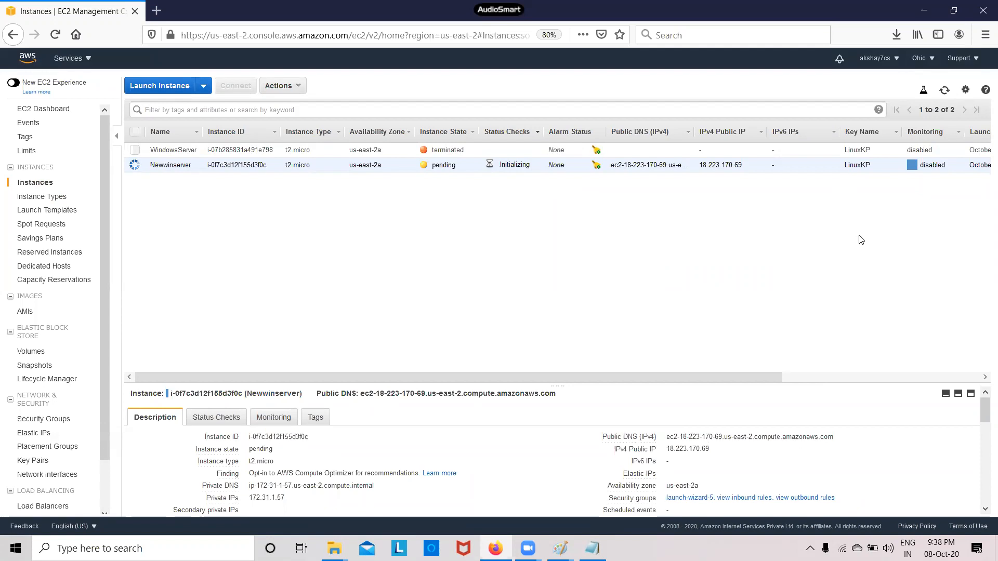
pyautogui.click(944, 91)
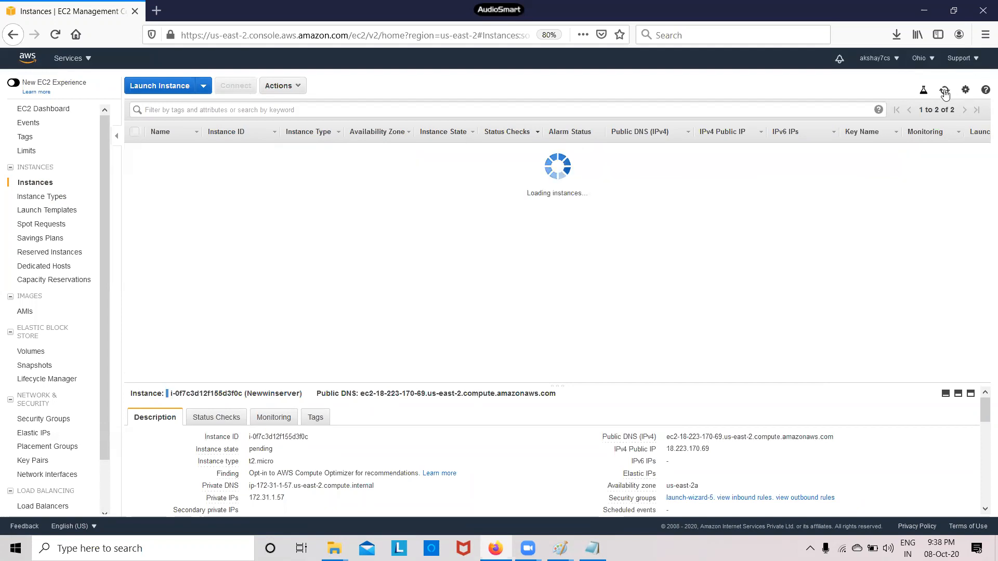
pyautogui.click(944, 91)
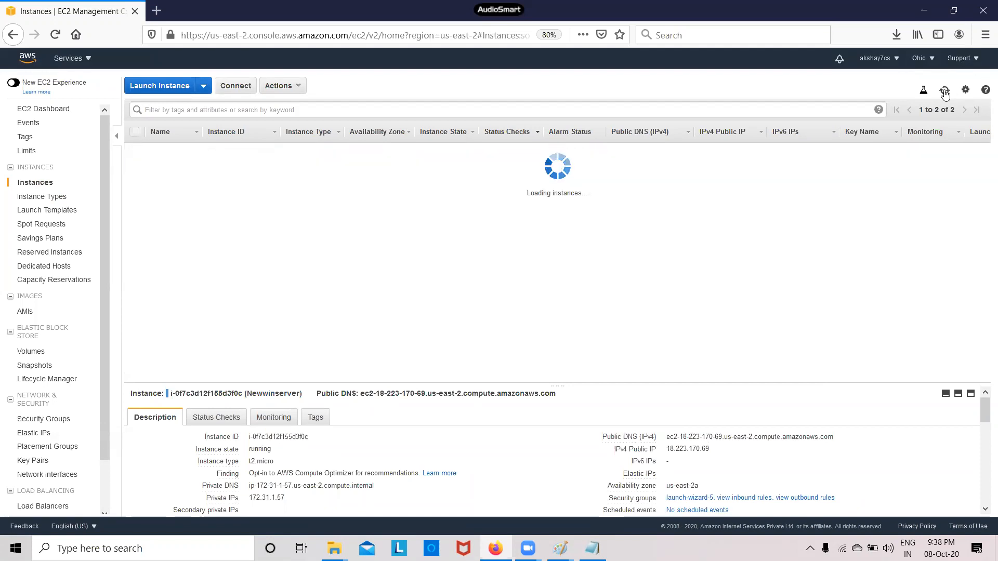
# Save the Newwinserver Remote Desktop file from the Connect dialog
pyautogui.click(235, 86)
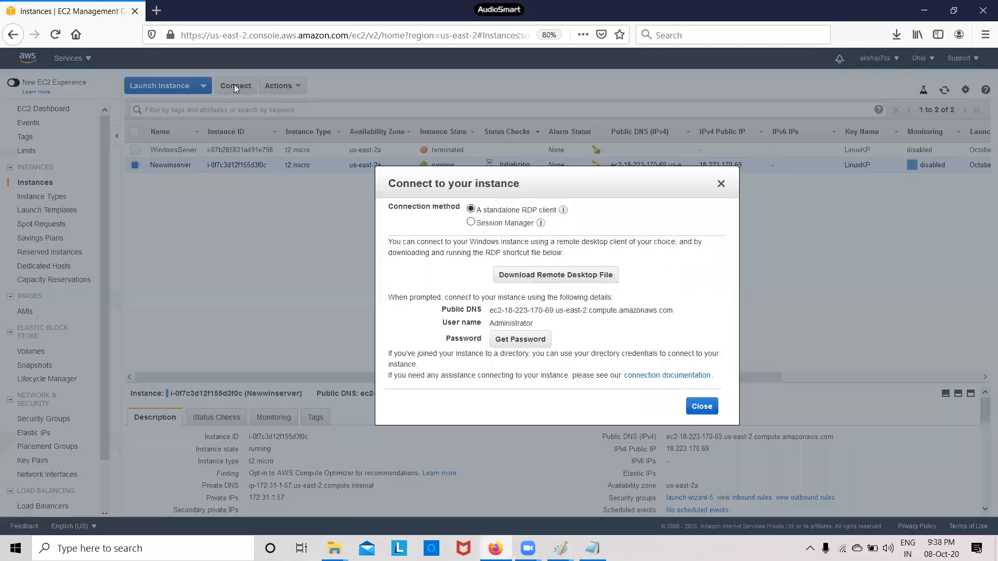
pyautogui.click(566, 277)
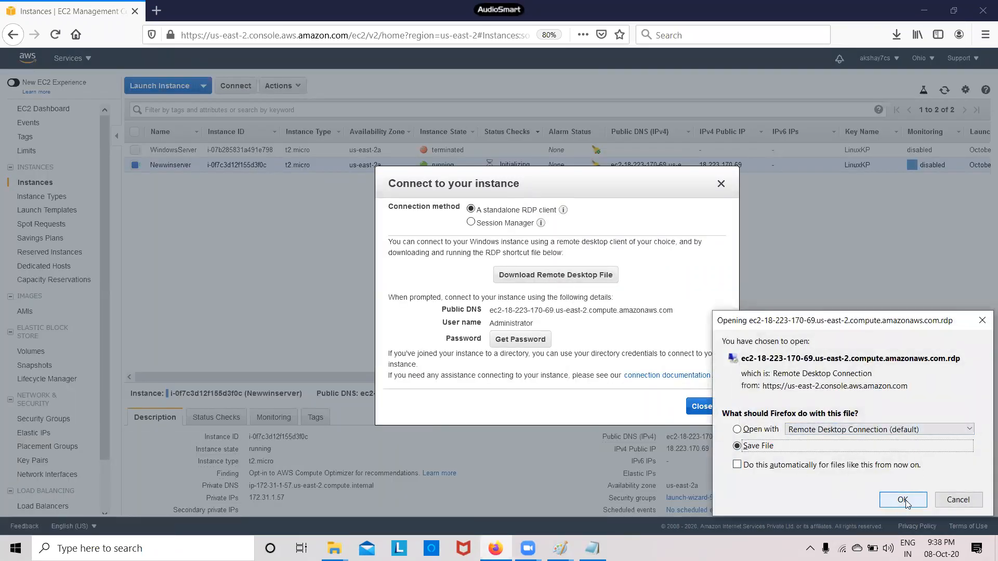
pyautogui.click(902, 500)
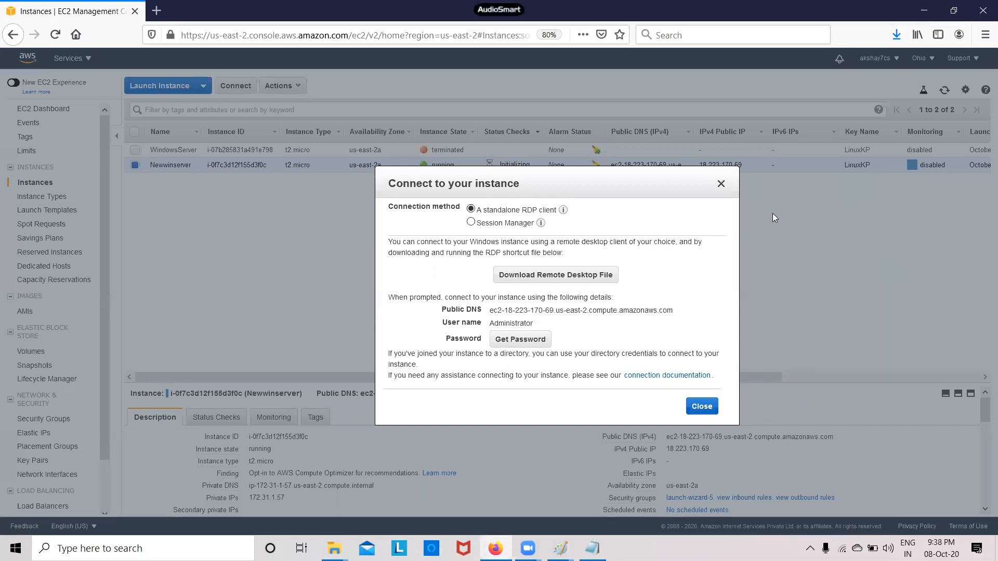
pyautogui.click(721, 185)
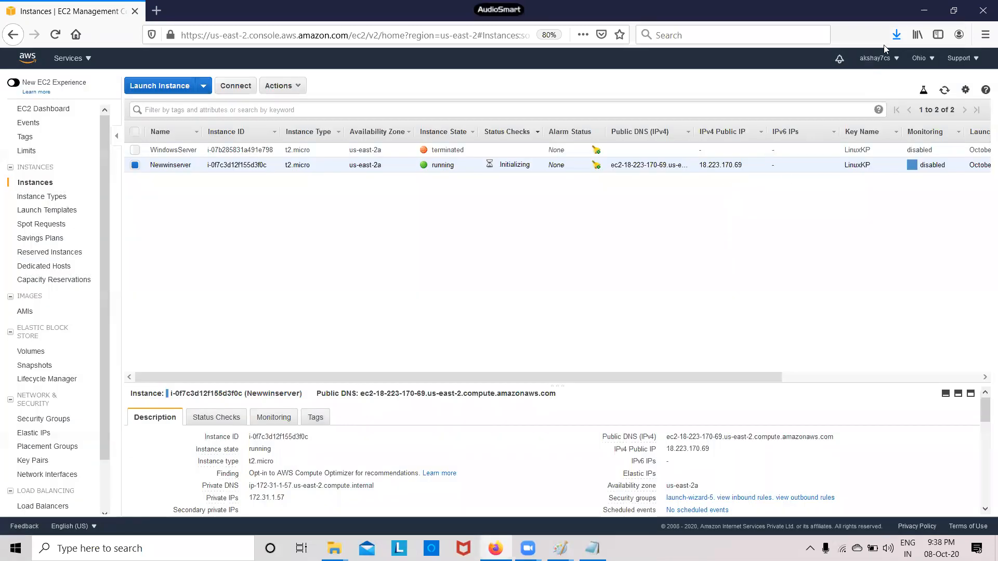
# Refresh the instance list to check status checks, then show Firefox's recent downloads
pyautogui.click(944, 93)
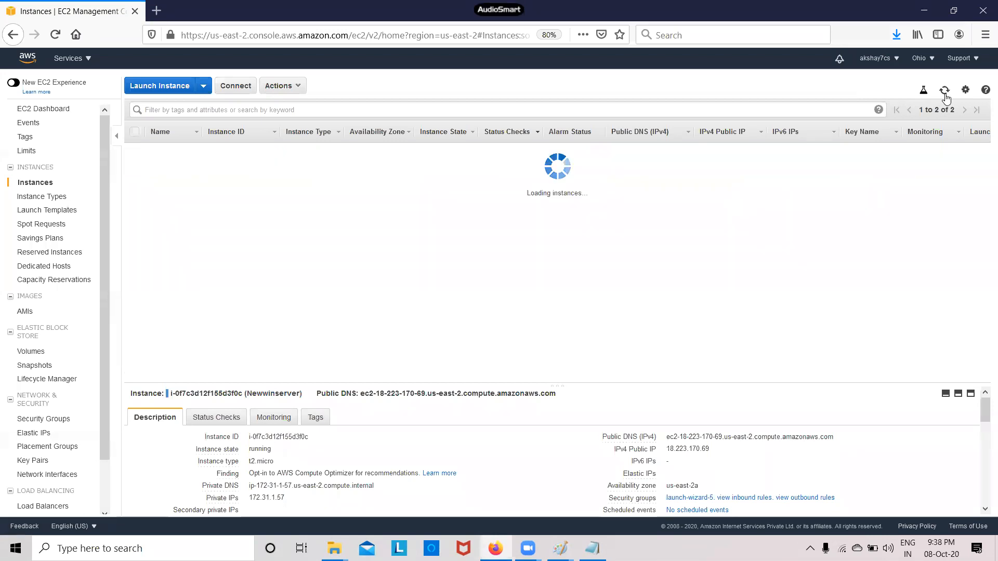
pyautogui.click(944, 93)
pyautogui.click(945, 93)
pyautogui.click(945, 93)
pyautogui.click(945, 93)
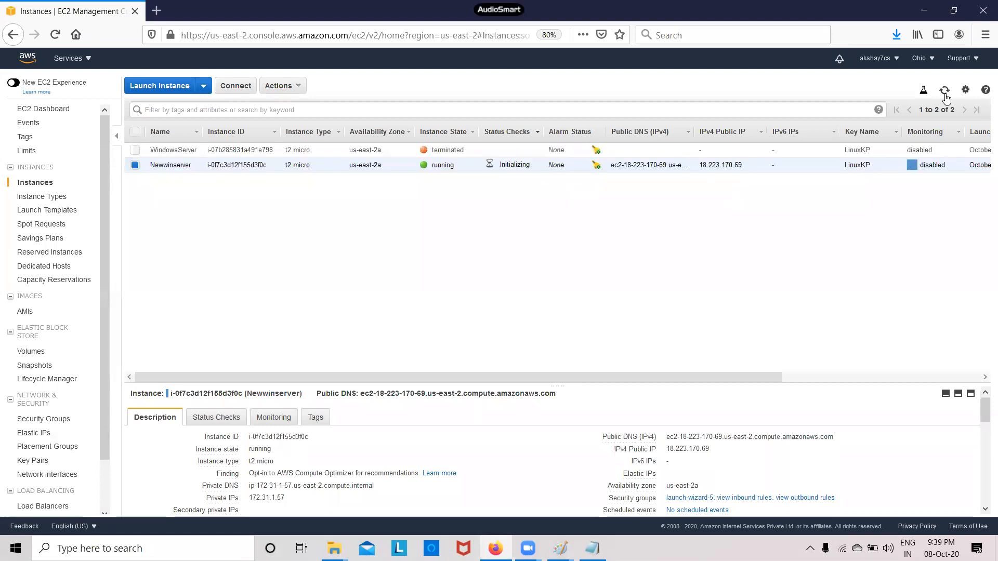
pyautogui.click(896, 35)
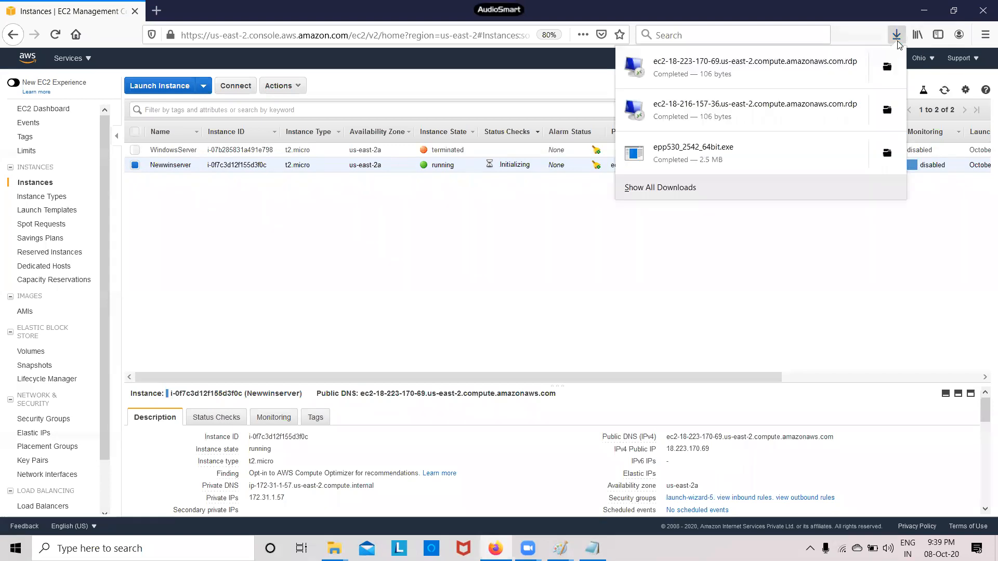
# Open the downloaded .rdp file and paste the Administrator password from Notepad into the credentials prompt
pyautogui.click(786, 70)
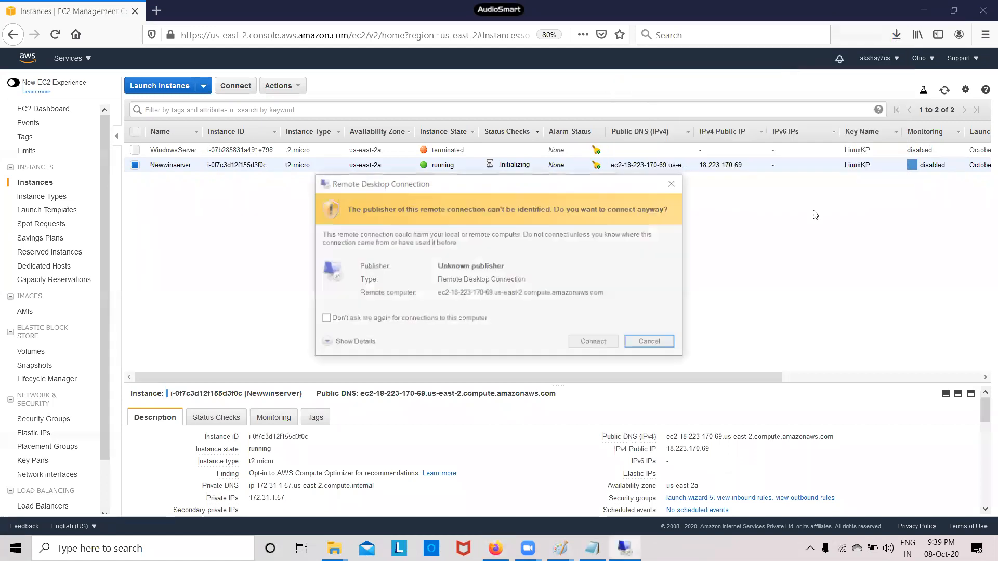
pyautogui.click(595, 343)
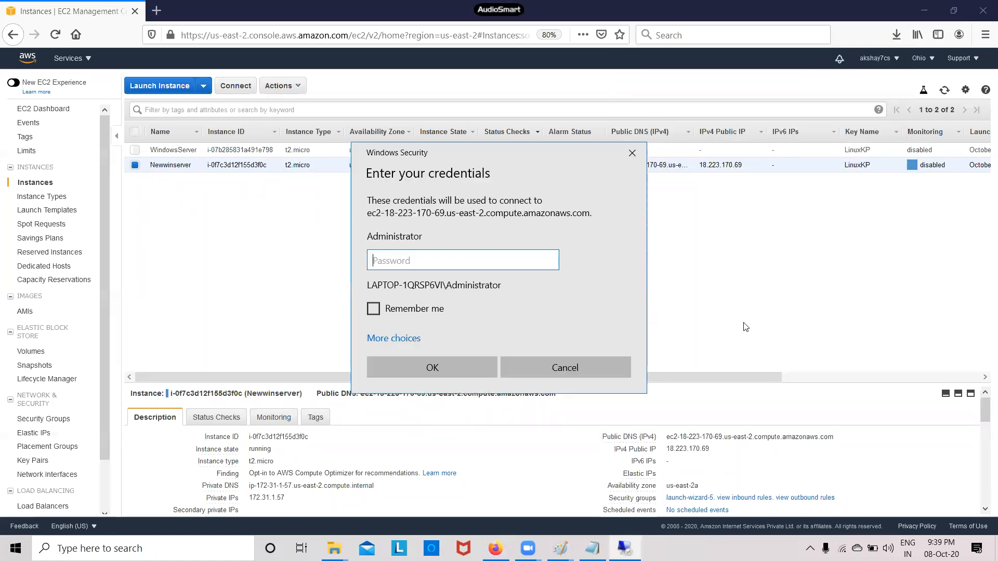
pyautogui.click(592, 549)
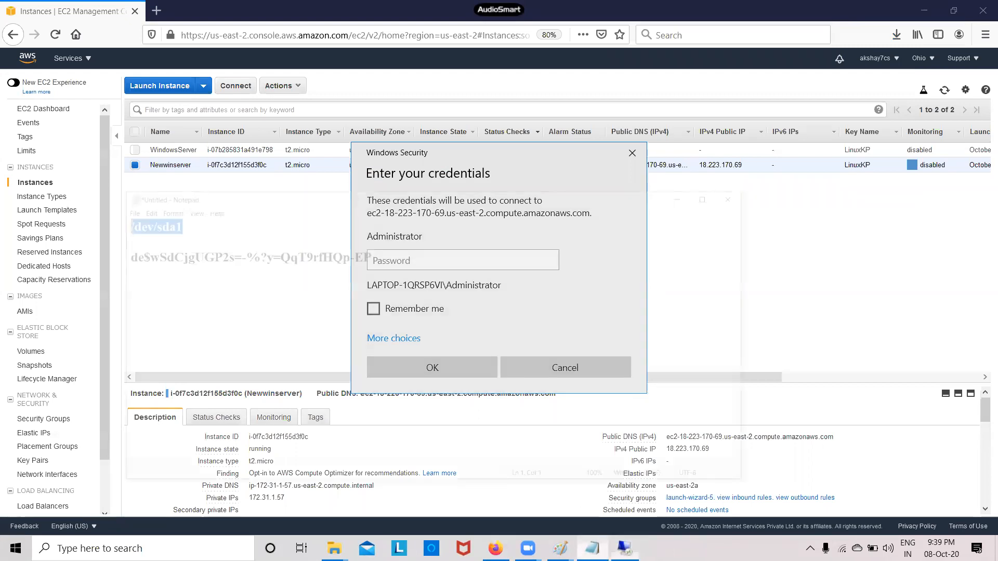
pyautogui.moveTo(305, 184); pyautogui.dragTo(78, 187)
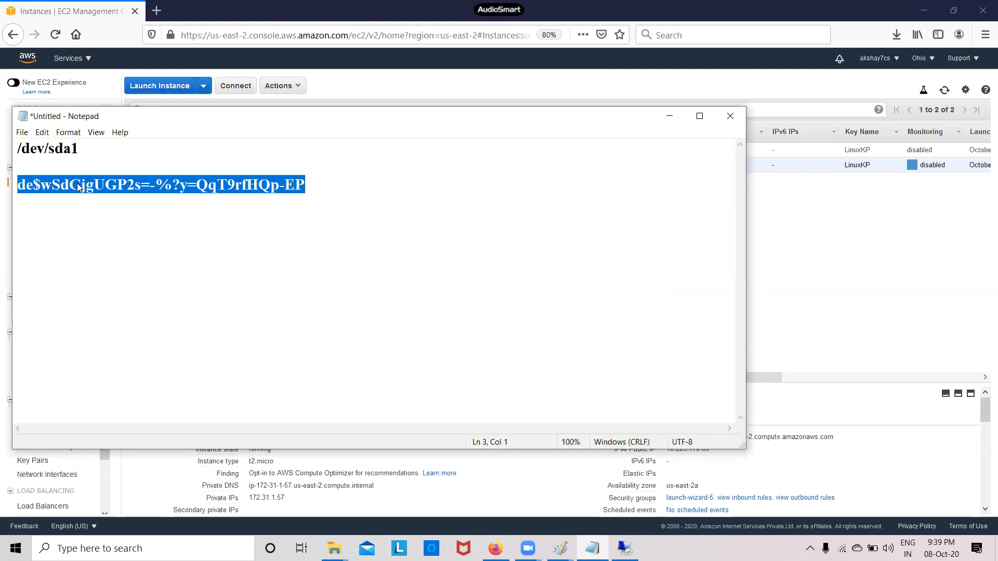
pyautogui.rightClick(78, 186)
pyautogui.click(114, 220)
pyautogui.click(670, 117)
pyautogui.rightClick(389, 258)
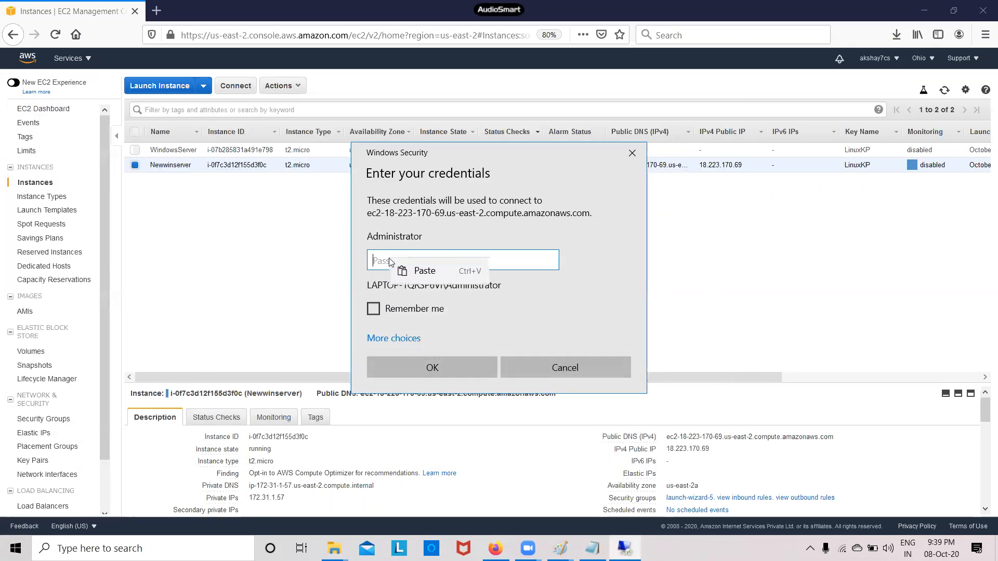
pyautogui.click(437, 267)
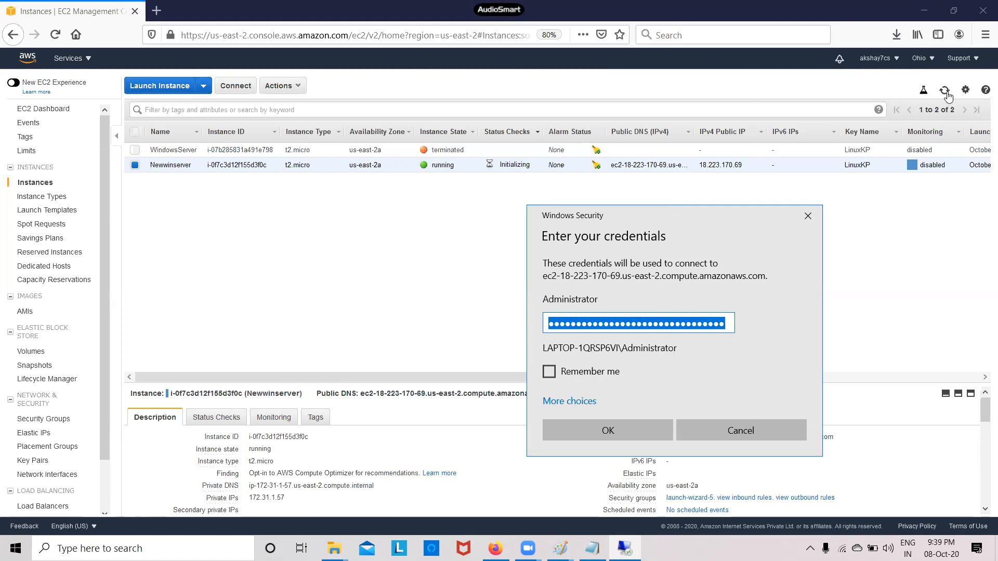
pyautogui.click(945, 94)
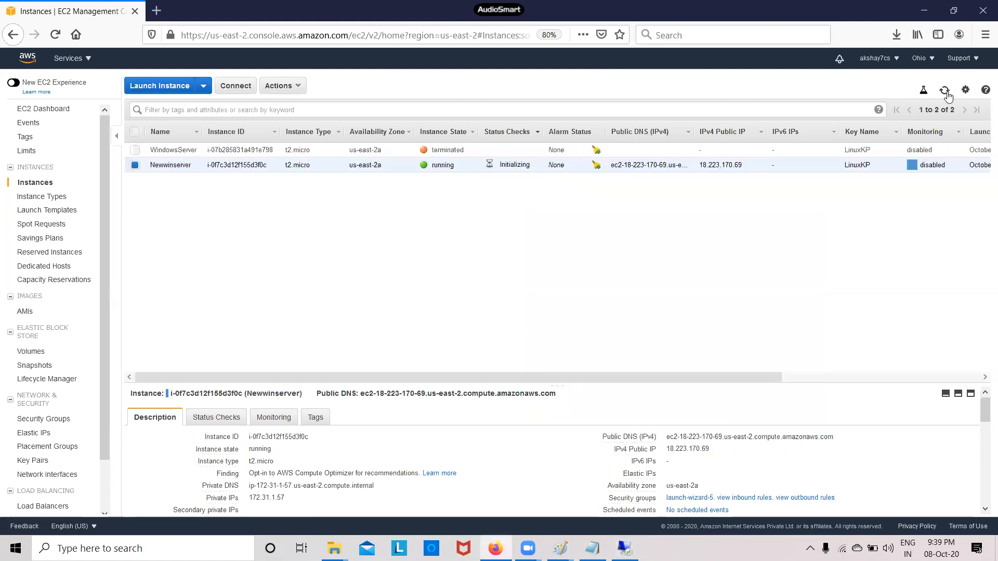
pyautogui.click(945, 93)
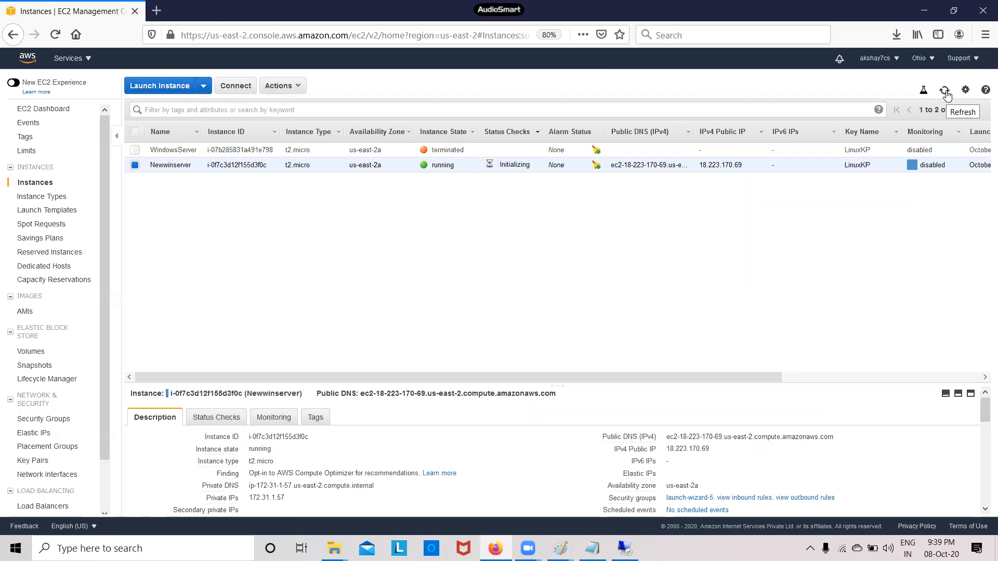
pyautogui.click(945, 92)
pyautogui.click(945, 91)
pyautogui.click(946, 93)
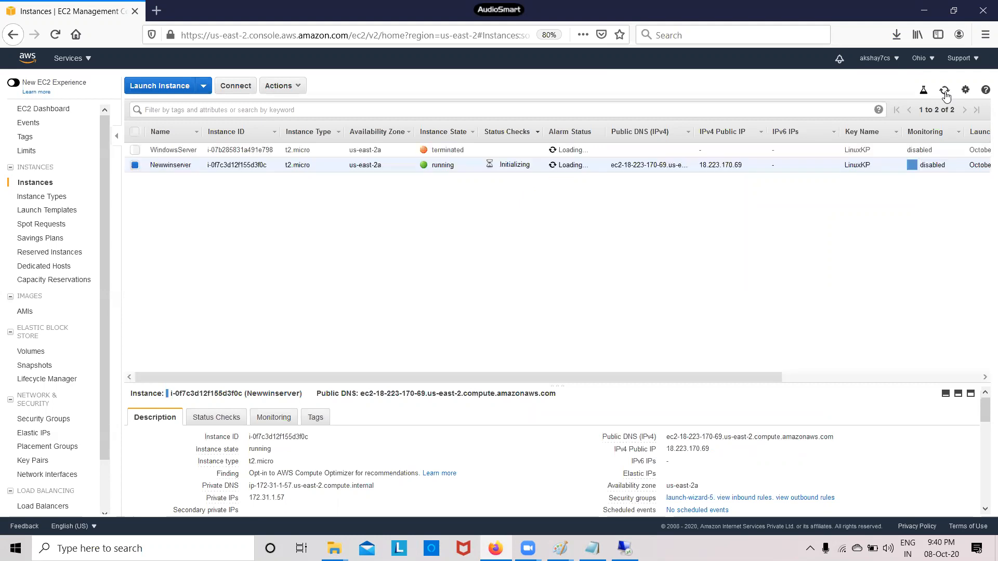
pyautogui.click(944, 92)
pyautogui.click(945, 91)
pyautogui.click(944, 92)
pyautogui.click(945, 92)
pyautogui.click(944, 91)
pyautogui.click(945, 92)
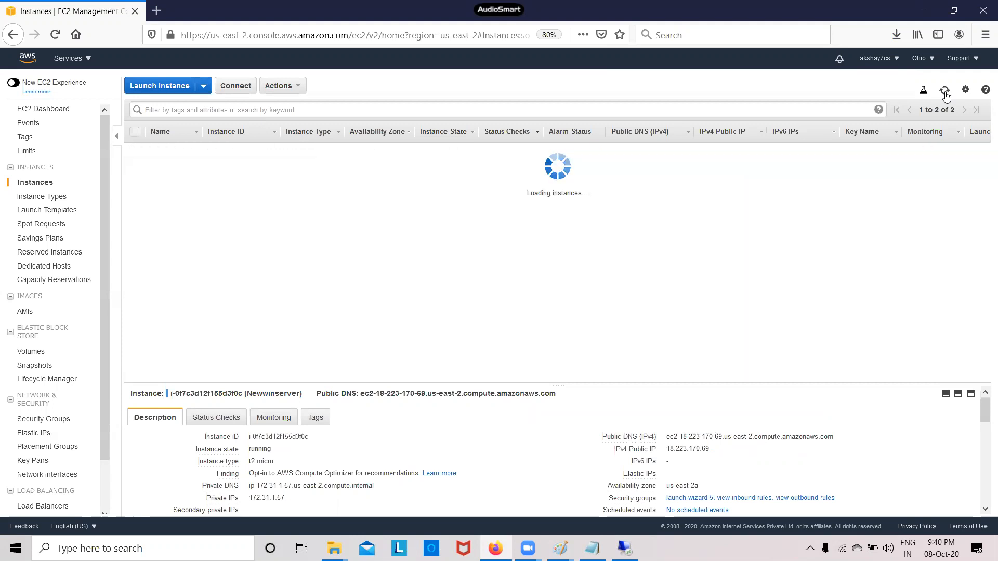
pyautogui.click(945, 91)
pyautogui.click(945, 92)
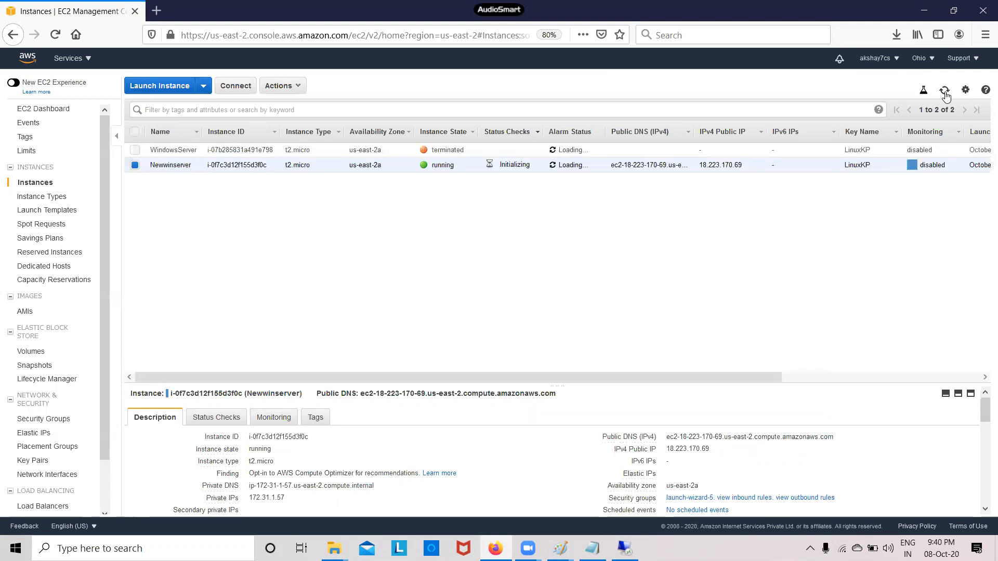
pyautogui.click(945, 91)
pyautogui.click(944, 93)
pyautogui.click(945, 93)
pyautogui.click(945, 92)
pyautogui.click(944, 92)
pyautogui.click(945, 92)
pyautogui.click(945, 92)
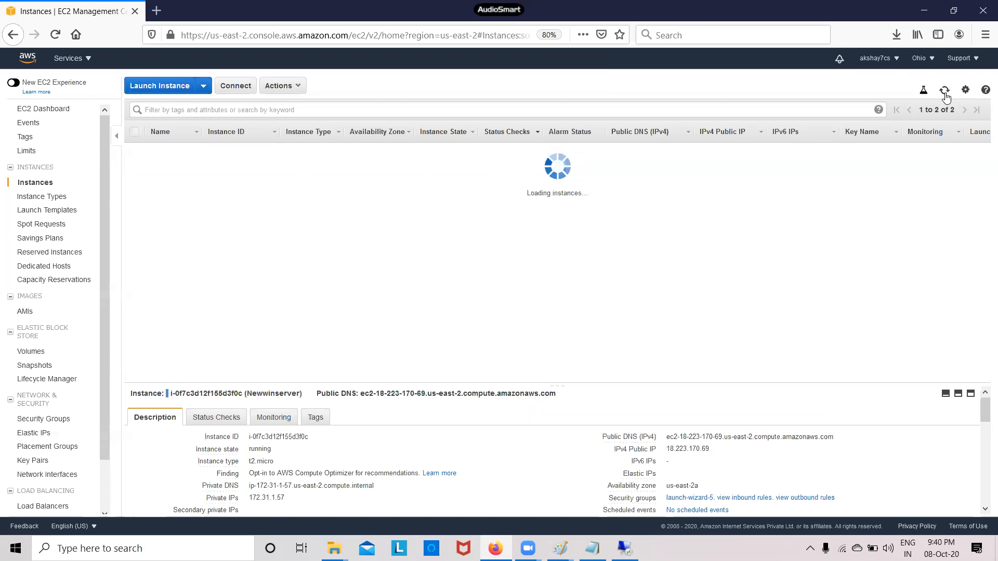
pyautogui.click(945, 93)
pyautogui.click(944, 92)
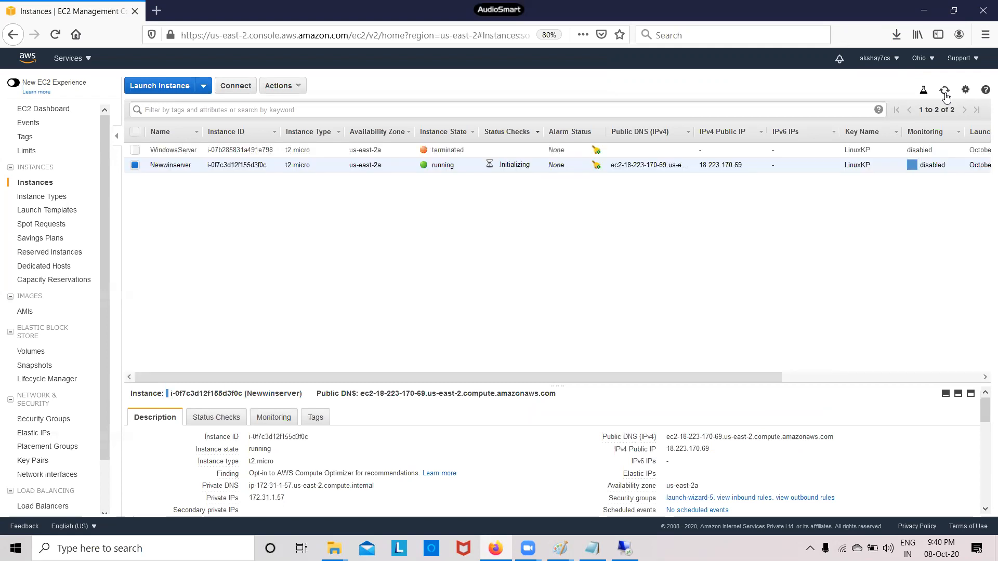
pyautogui.click(944, 92)
pyautogui.click(945, 93)
pyautogui.click(945, 92)
pyautogui.click(944, 92)
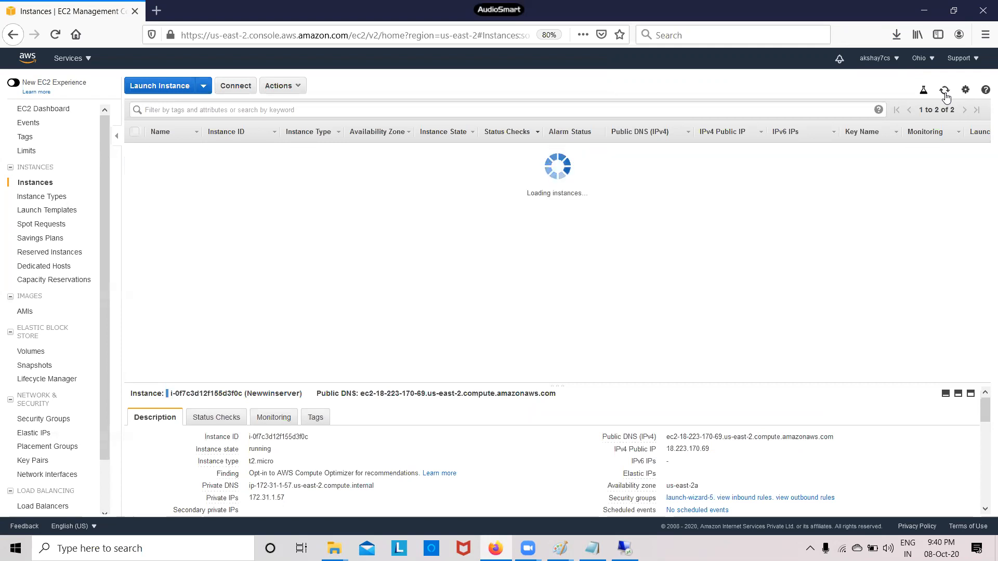
pyautogui.click(945, 92)
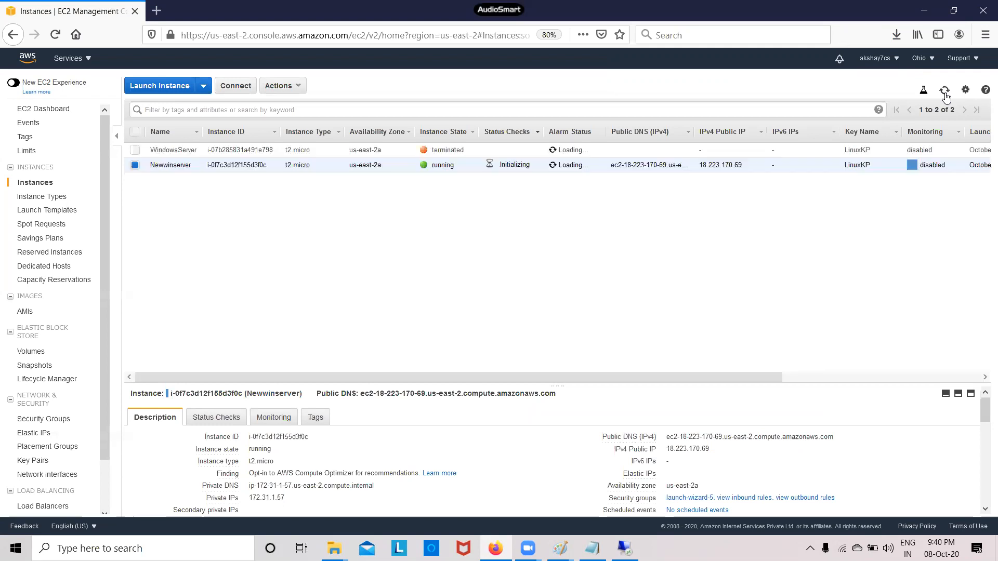
pyautogui.click(944, 92)
pyautogui.click(944, 92)
pyautogui.click(945, 95)
pyautogui.click(945, 94)
pyautogui.click(945, 93)
pyautogui.click(944, 94)
pyautogui.click(944, 92)
pyautogui.click(944, 94)
pyautogui.click(945, 94)
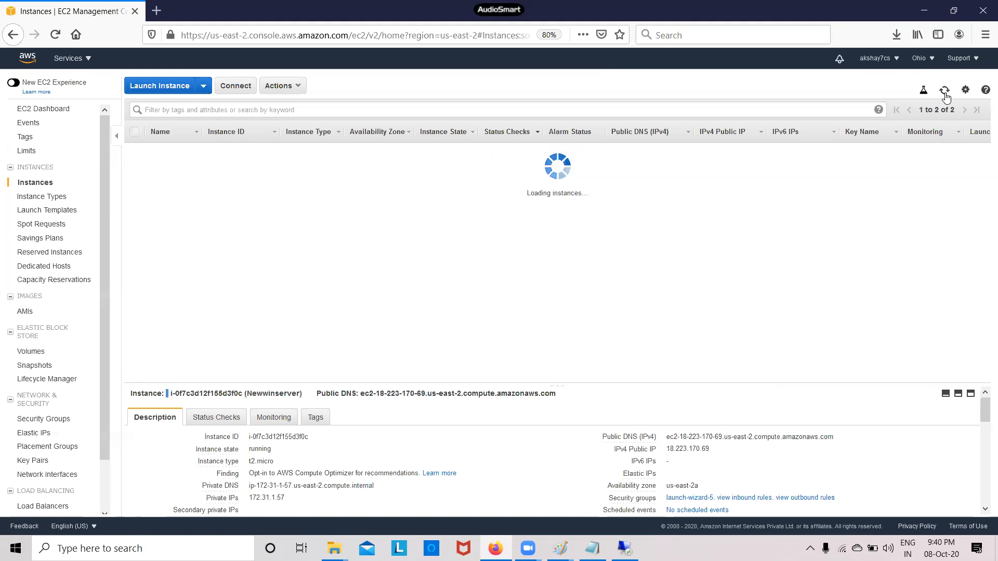
pyautogui.click(944, 94)
pyautogui.click(944, 94)
pyautogui.click(945, 93)
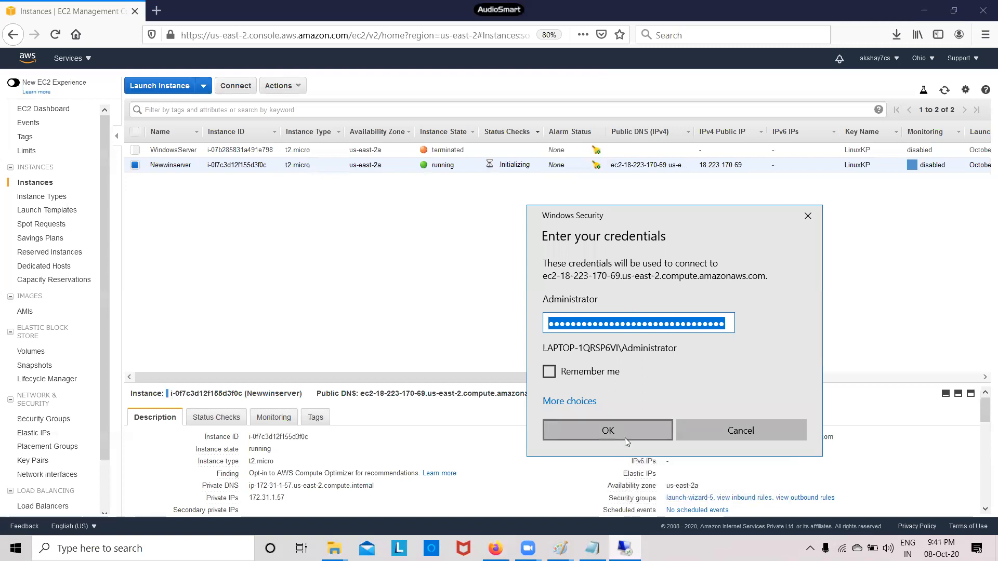
# Submit the Administrator credentials and accept the untrusted certificate to reach the remote desktop
pyautogui.click(626, 433)
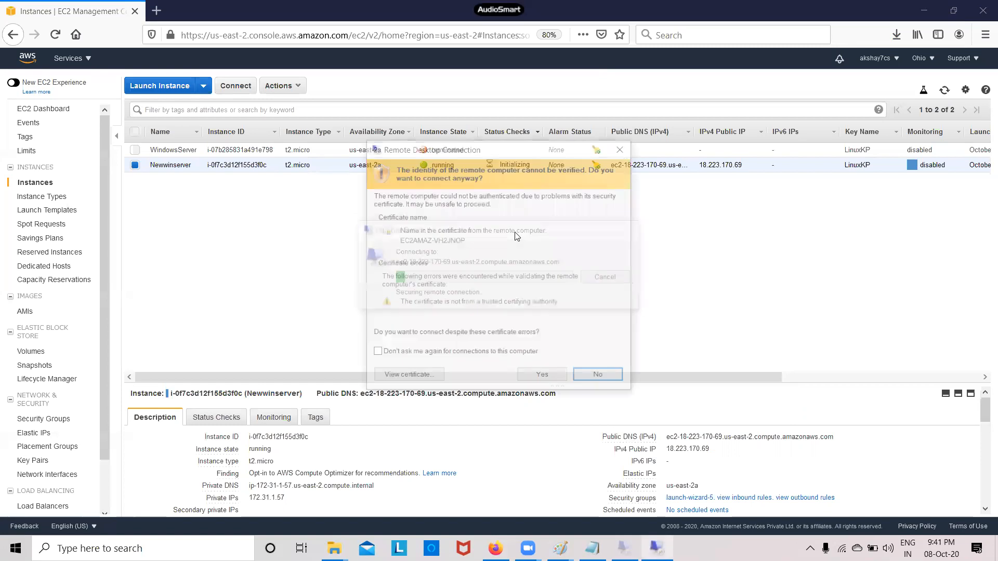
pyautogui.click(543, 377)
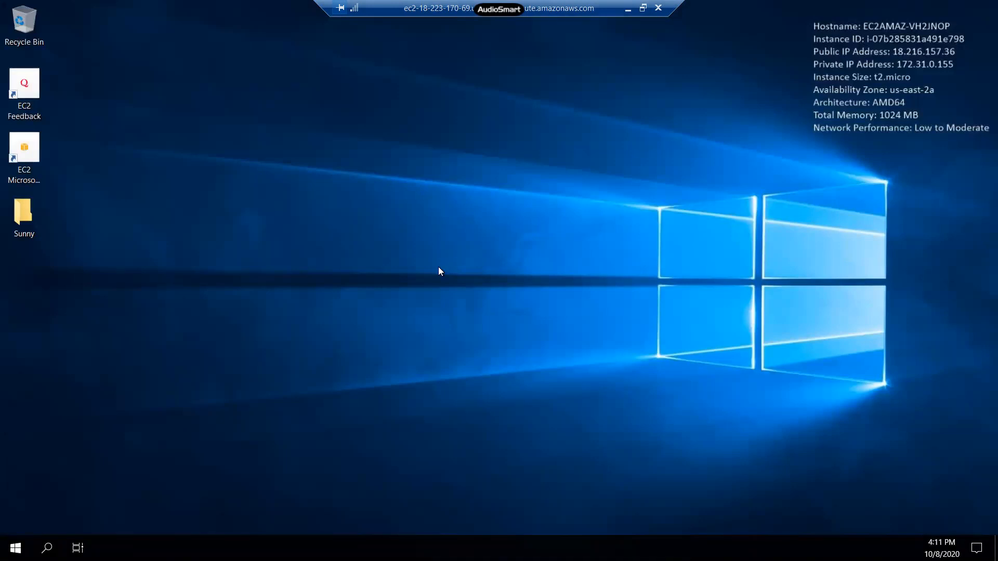
# Dismiss Shutdown Event Tracker, browse to Local Disk (C:) to see the Test folder, then minimize Explorer
pyautogui.click(41, 210)
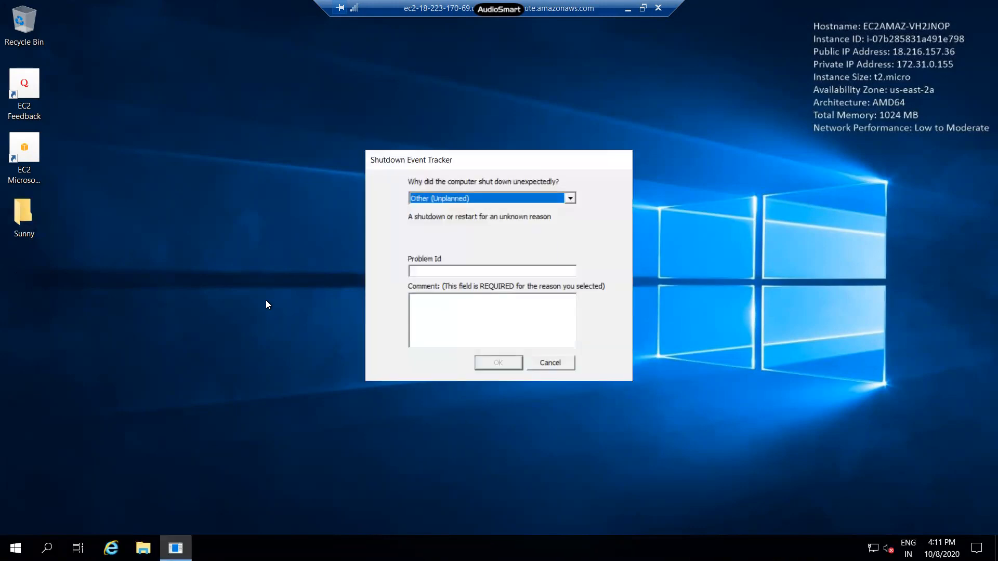
pyautogui.click(565, 370)
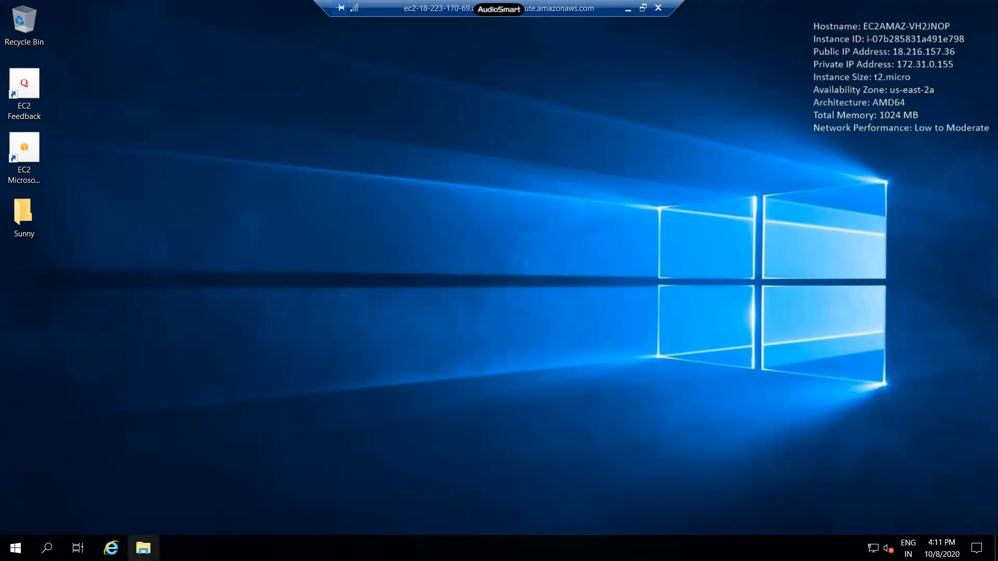
pyautogui.click(142, 547)
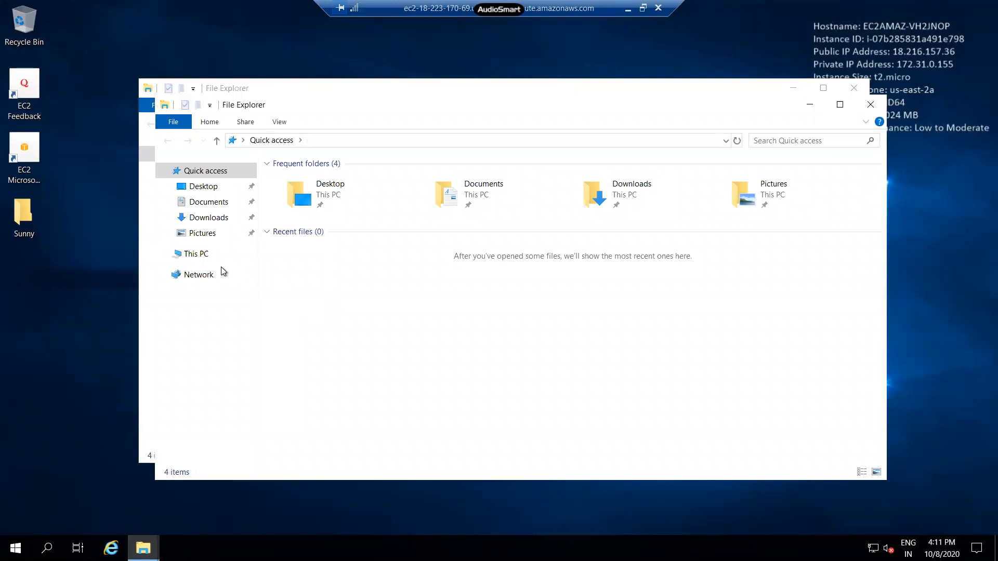
pyautogui.click(203, 254)
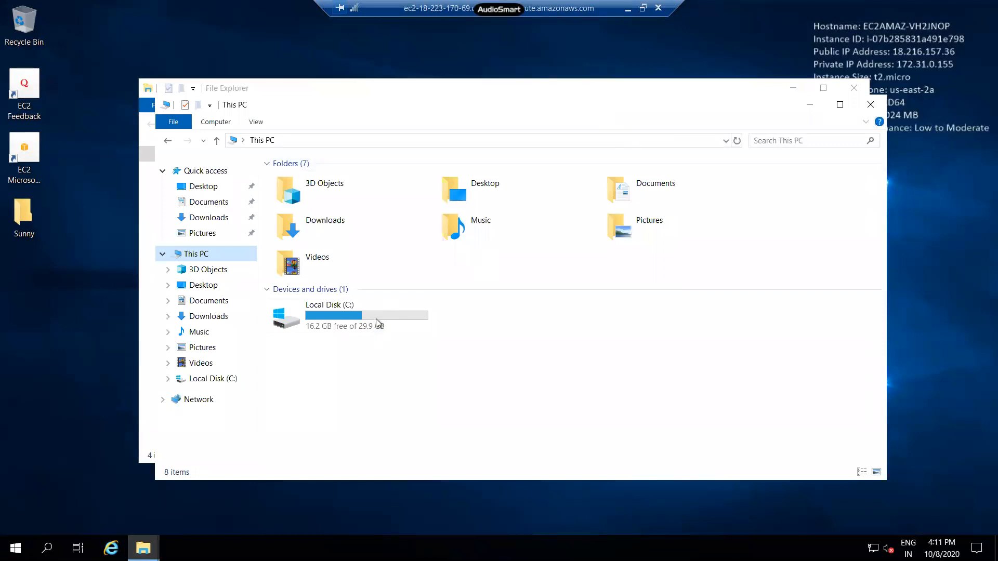
pyautogui.doubleClick(376, 318)
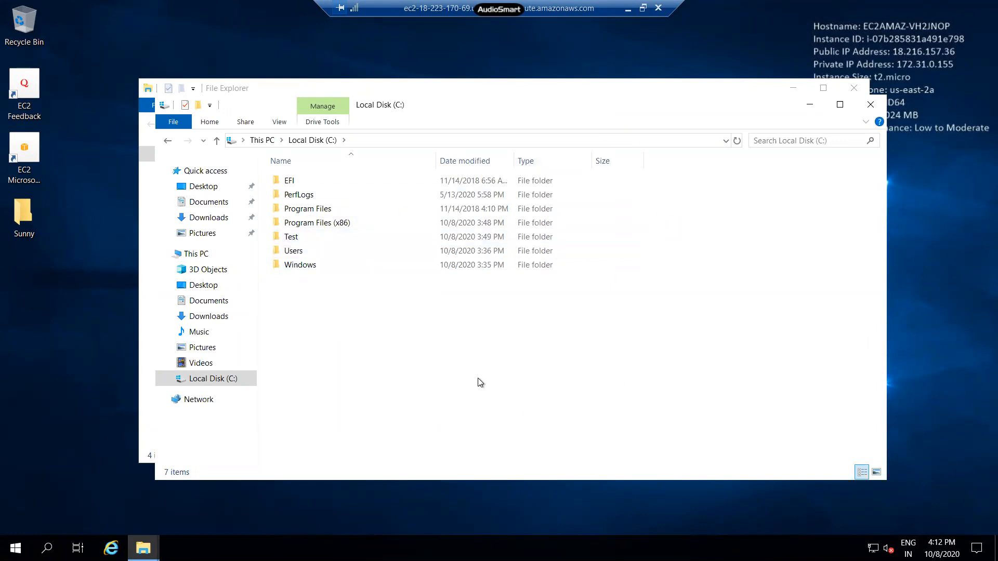
pyautogui.click(811, 107)
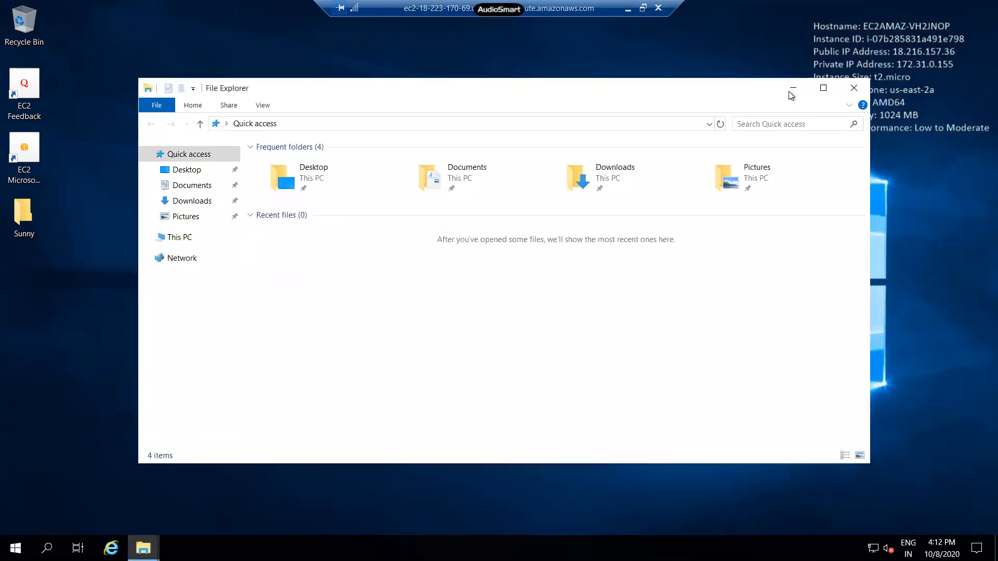
pyautogui.click(794, 88)
# Leave the remote session, switch to Paint, and type 'yes' below the root-volume question
pyautogui.click(628, 8)
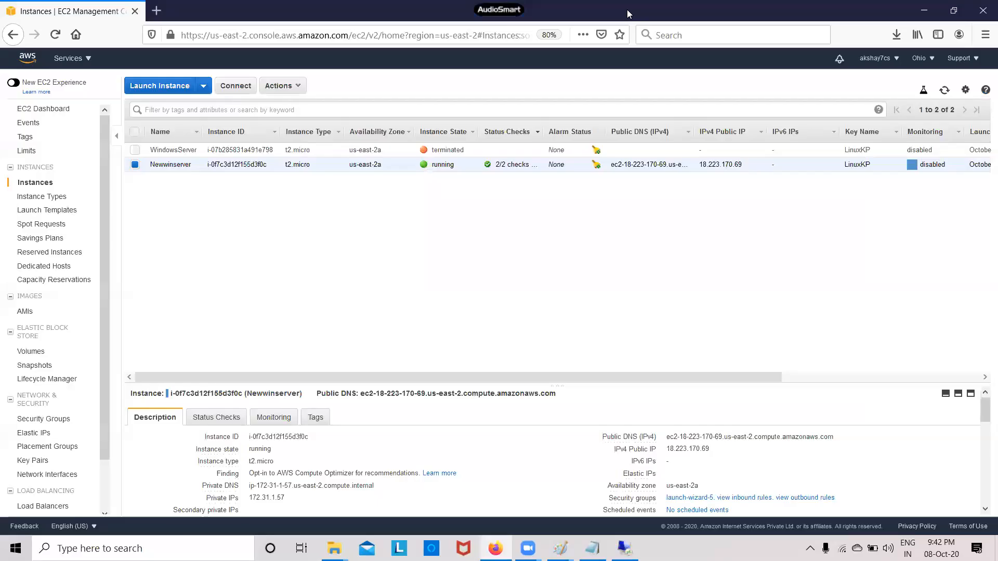
pyautogui.moveTo(561, 549)
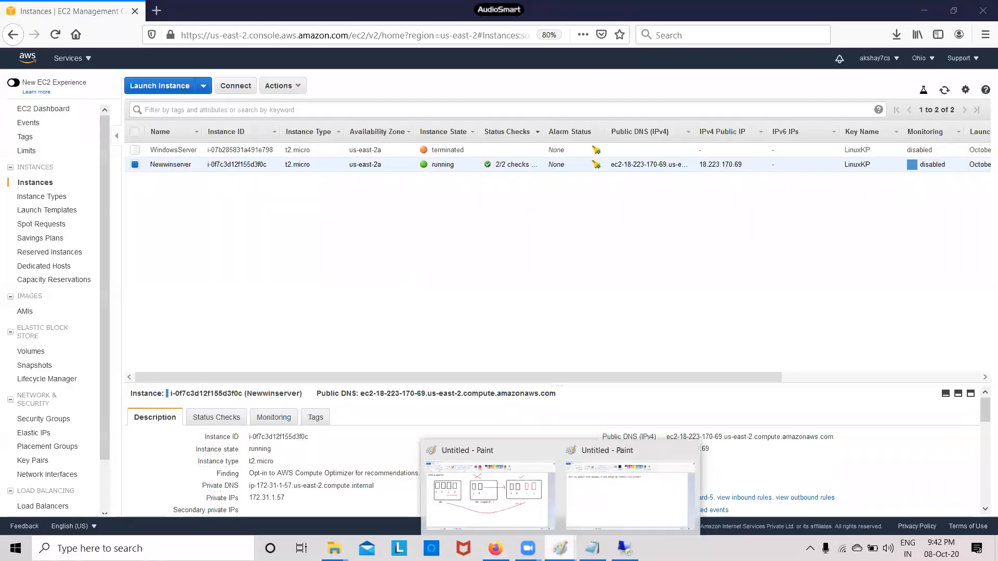
pyautogui.click(599, 510)
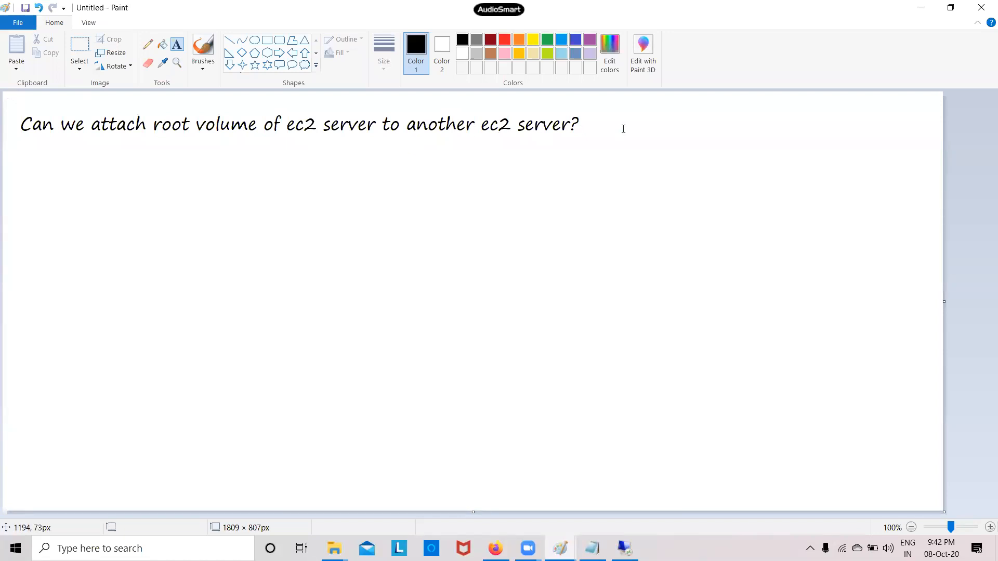
pyautogui.click(176, 48)
pyautogui.click(30, 175)
pyautogui.write('yes')
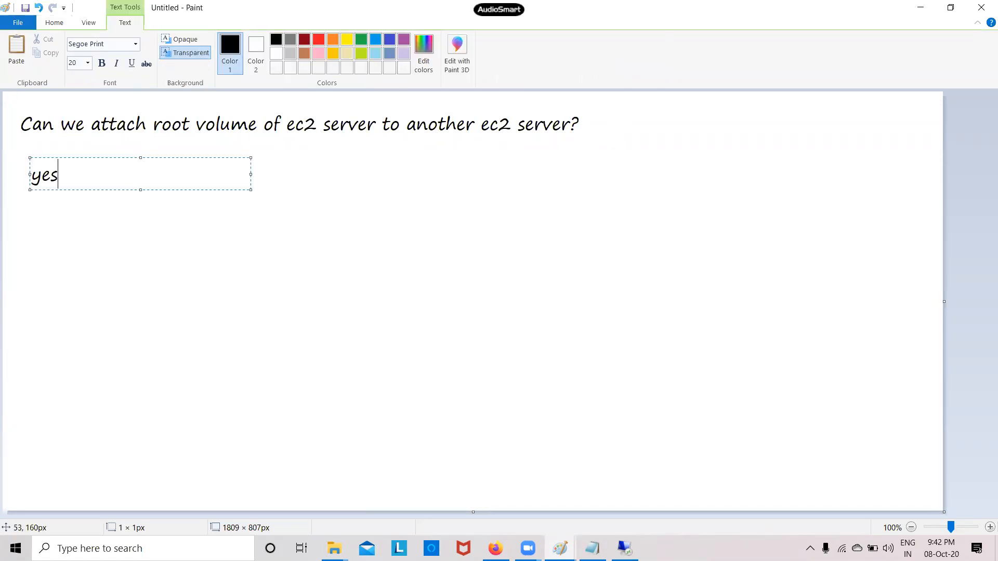
pyautogui.click(46, 238)
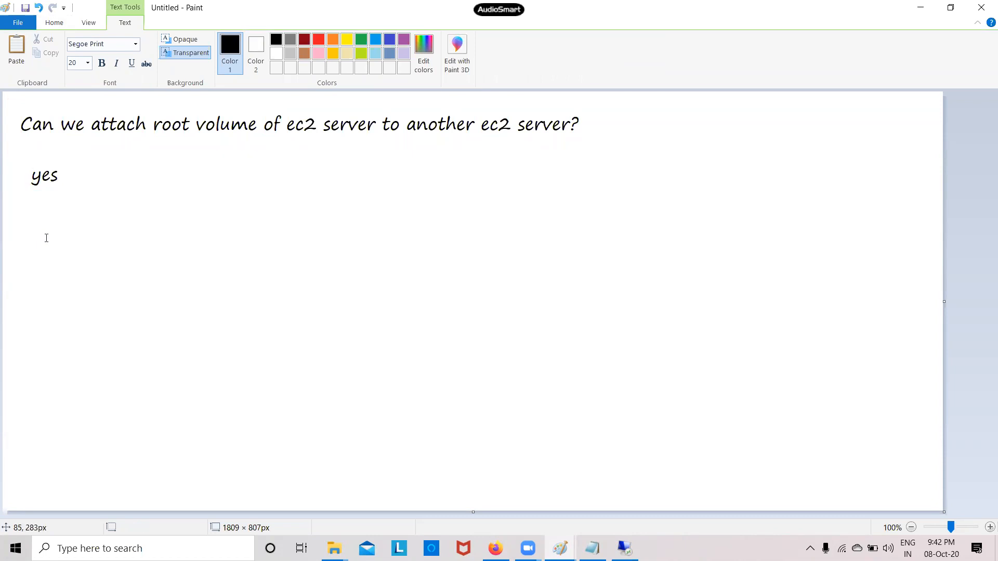